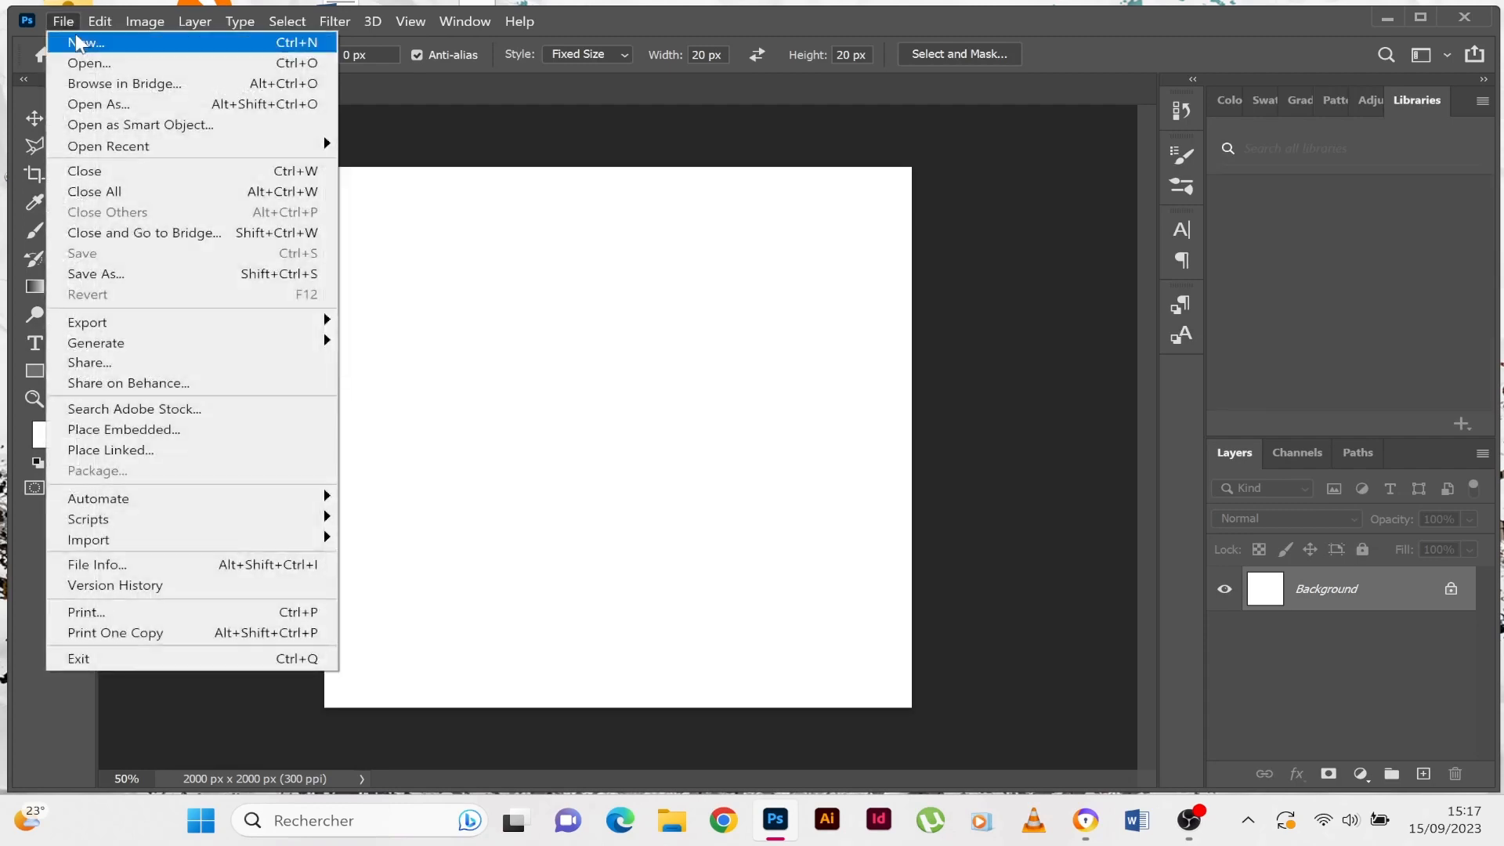
# Place the vecteezy portrait photo as an embedded image, scale it to about 92.67%, and centre it on the canvas
pyautogui.click(192, 429)
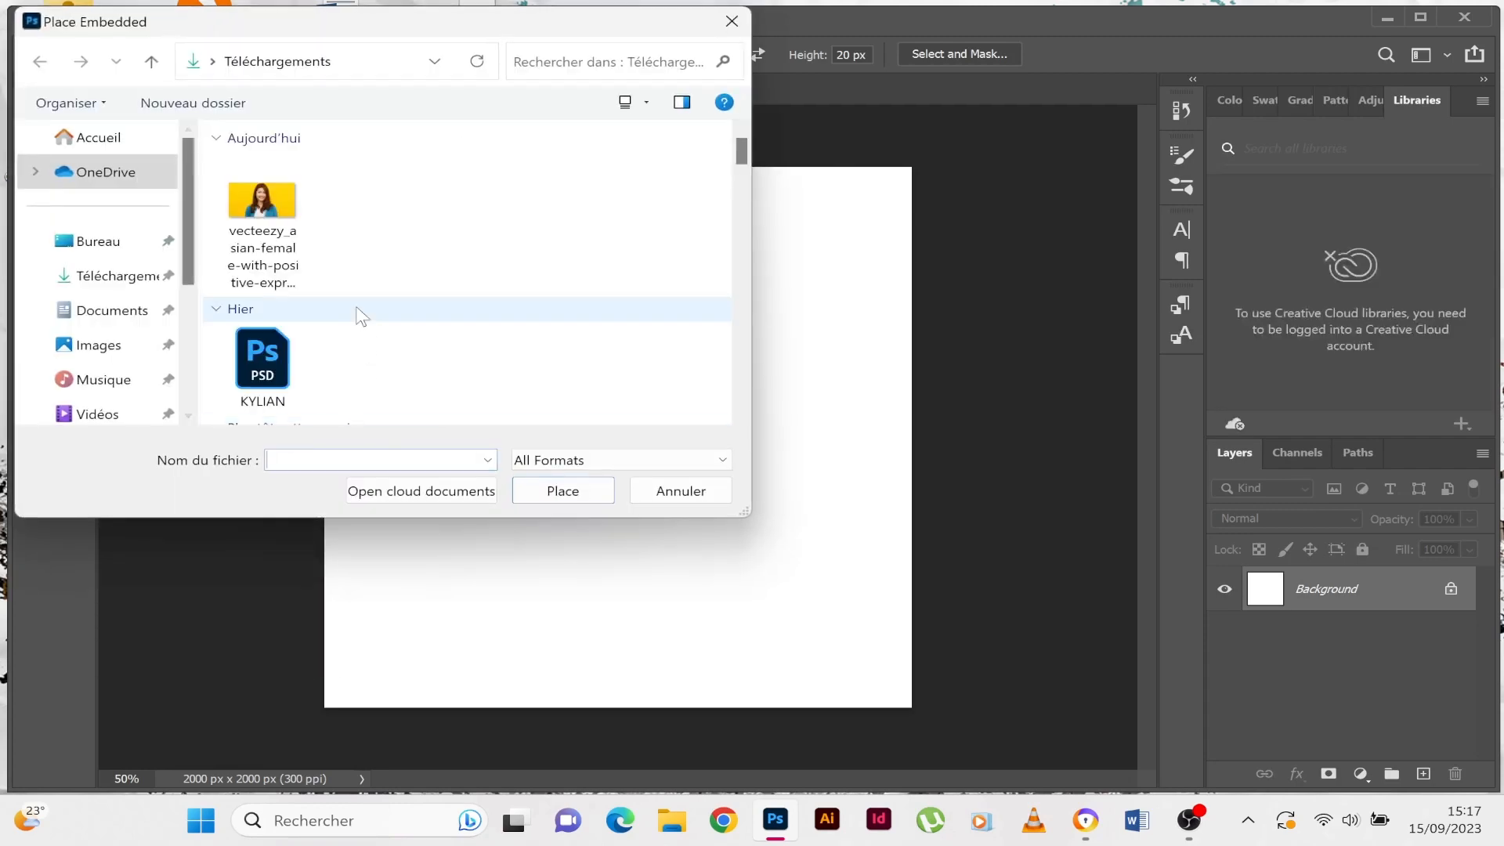
pyautogui.doubleClick(255, 170)
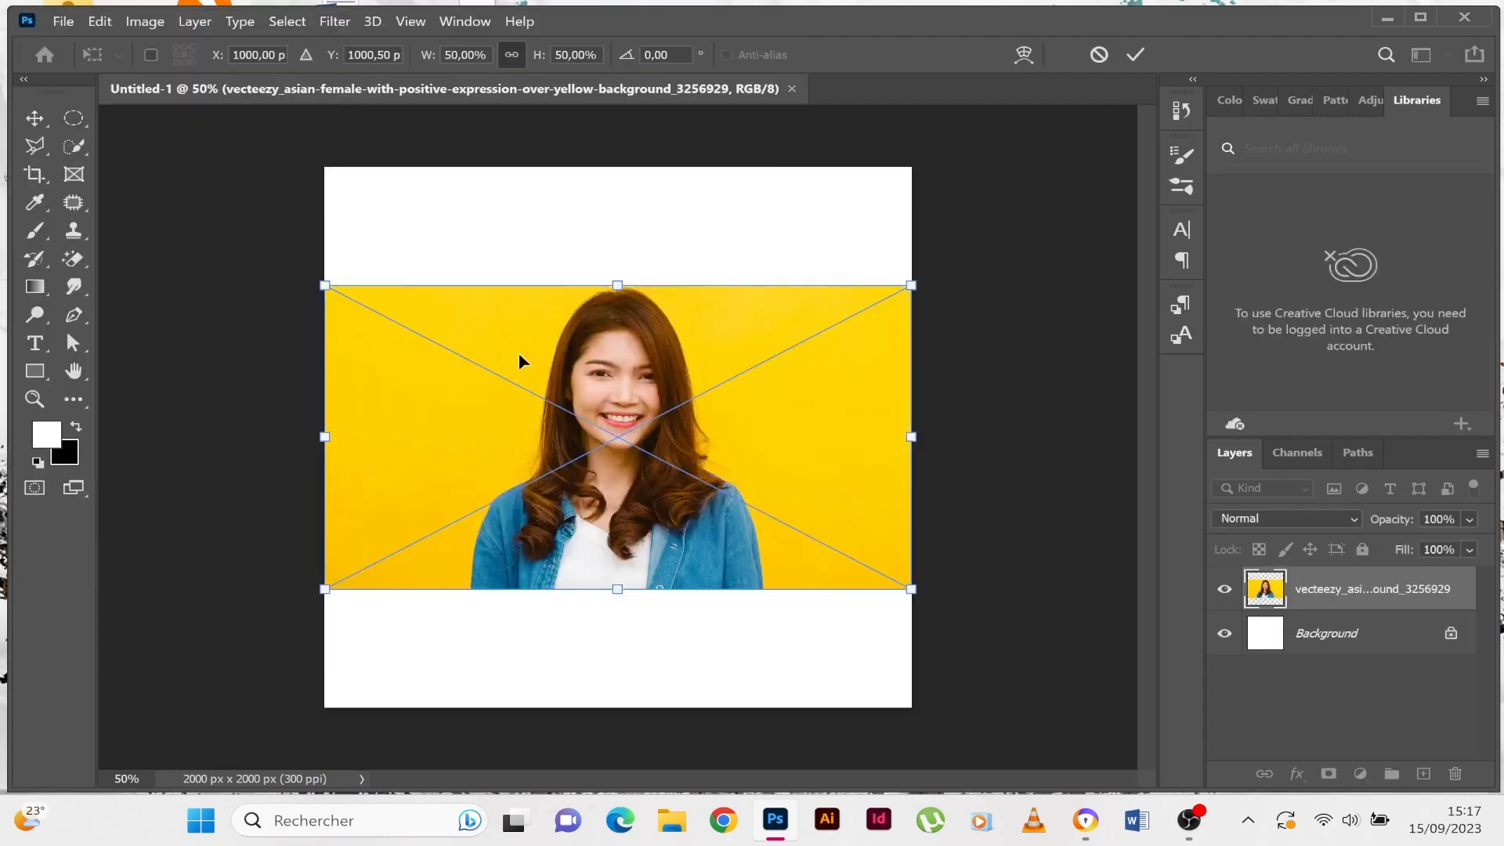
pyautogui.moveTo(325, 288); pyautogui.dragTo(86, 117)
pyautogui.moveTo(910, 592); pyautogui.dragTo(1141, 745)
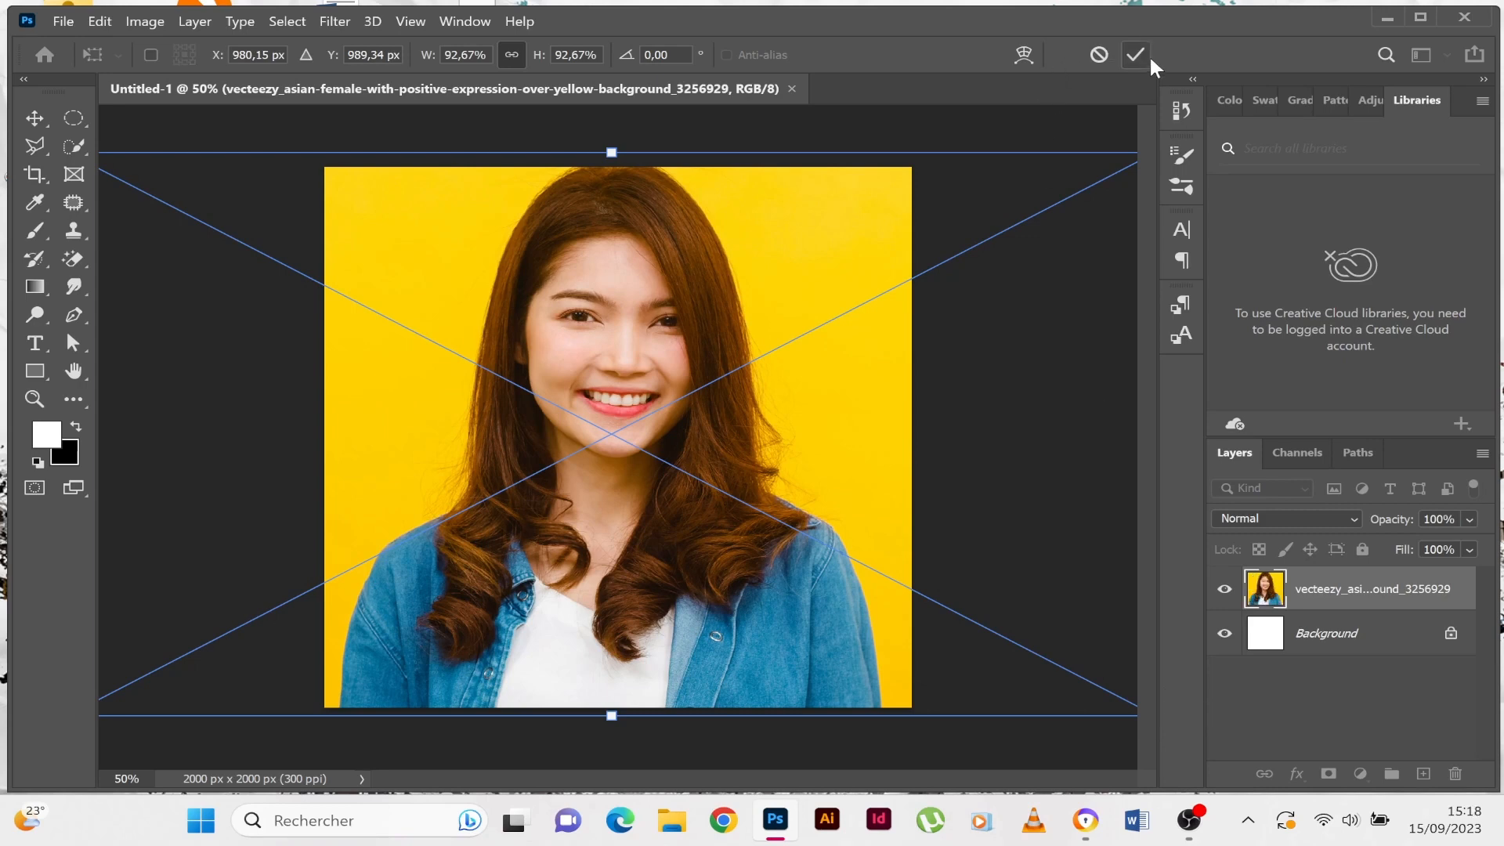
pyautogui.moveTo(600, 523); pyautogui.dragTo(616, 523)
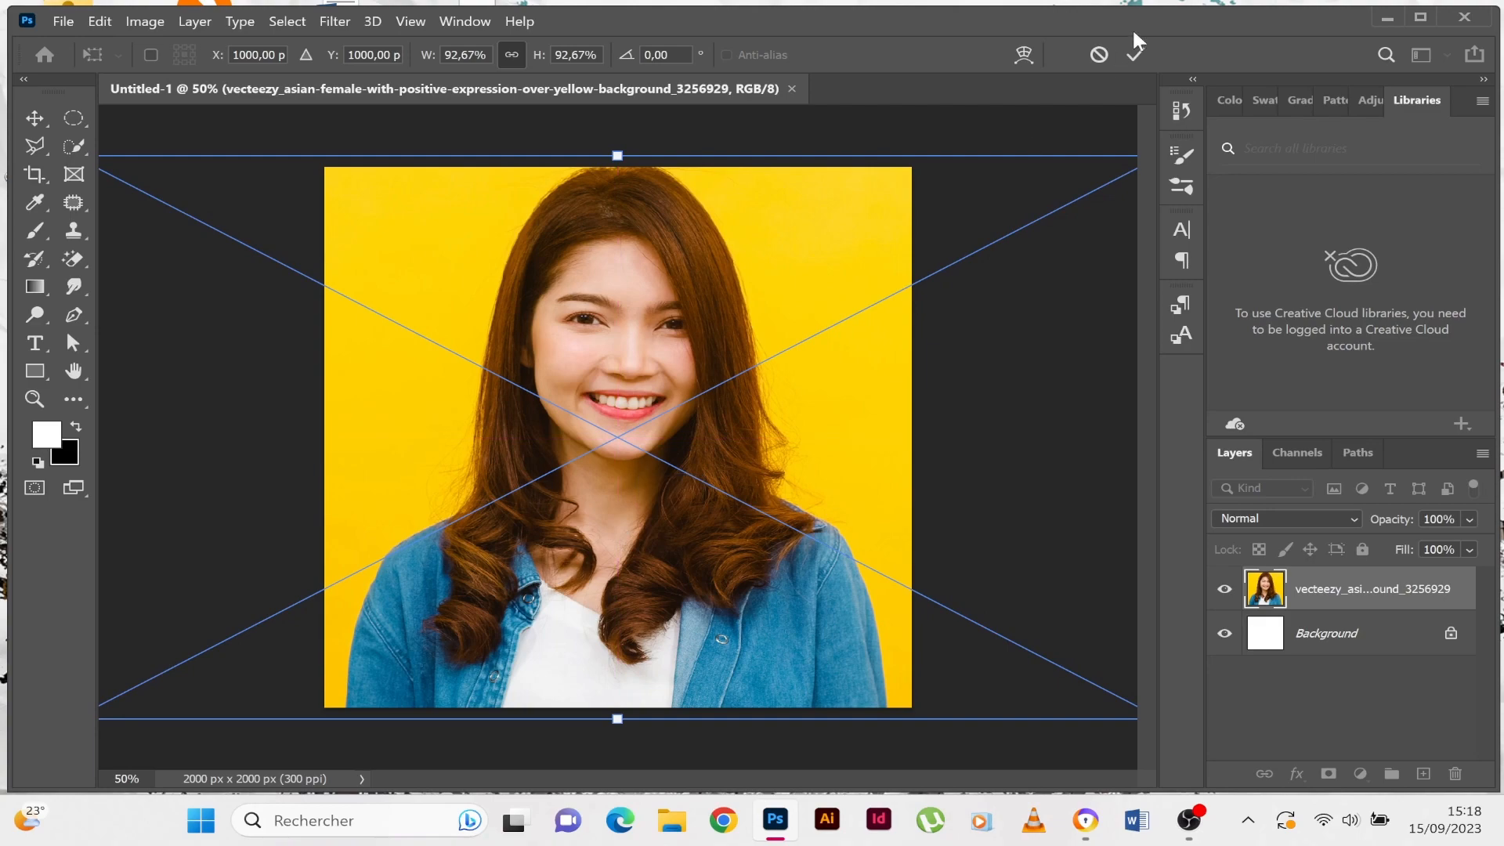
pyautogui.click(1140, 52)
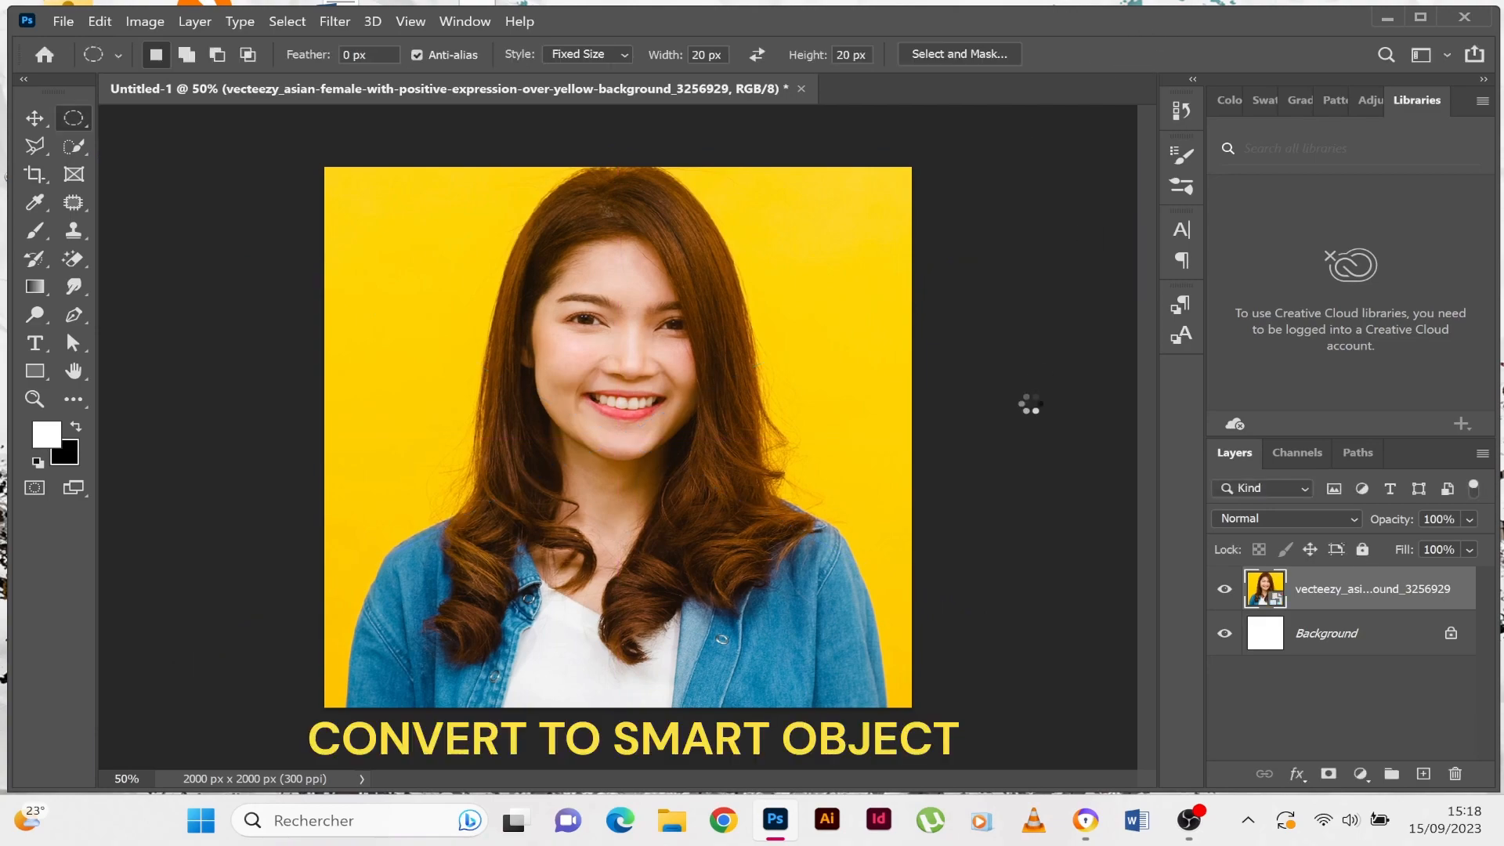
# Convert the portrait photo layer to a smart object
pyautogui.rightClick(1386, 596)
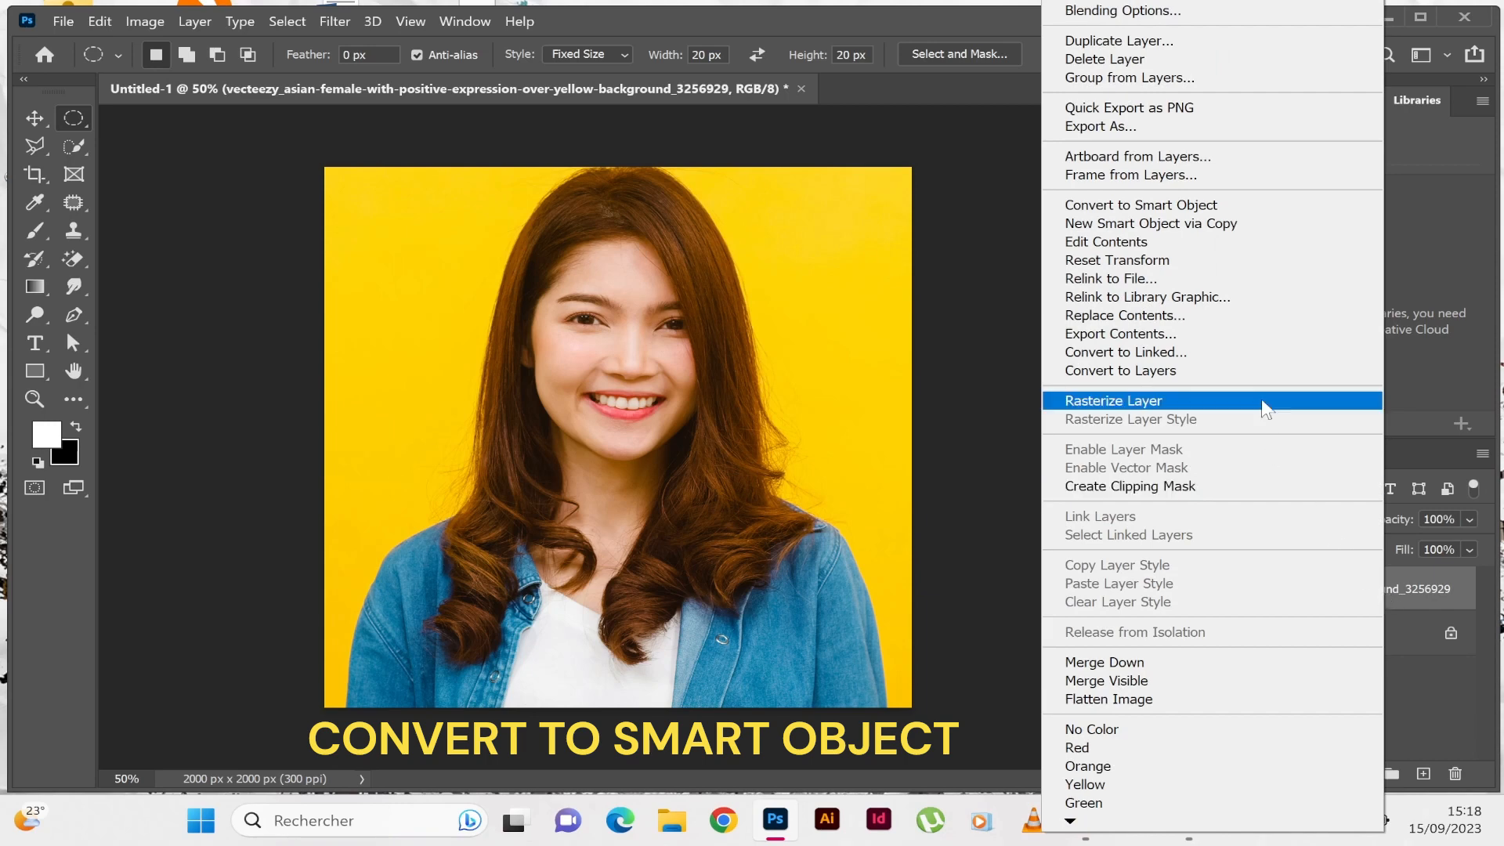
pyautogui.click(1197, 205)
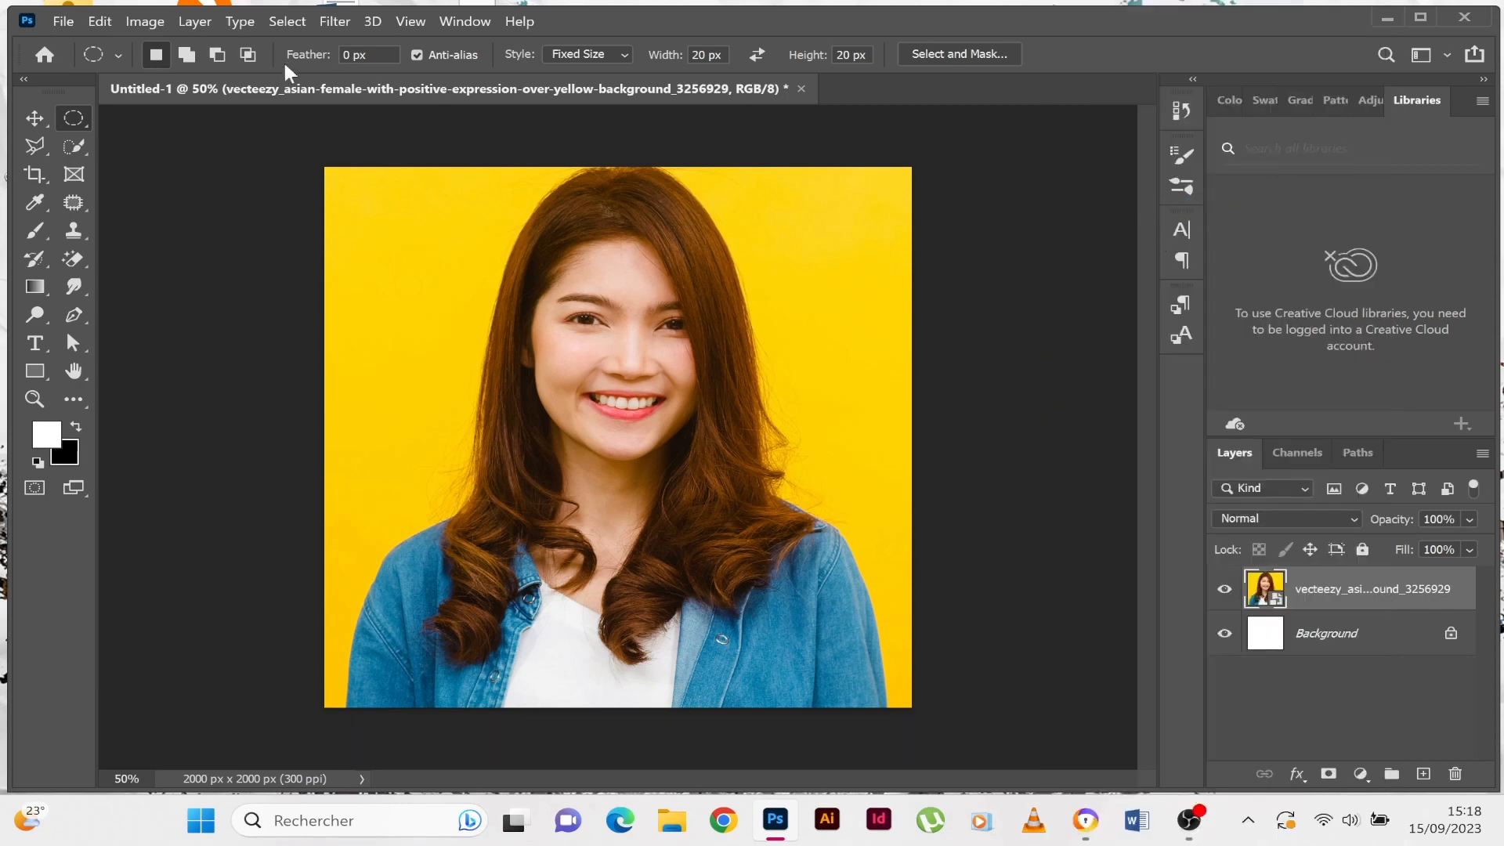
# Create a new document 30 px wide and 30 px high at 72 pixels/inch
pyautogui.click(56, 24)
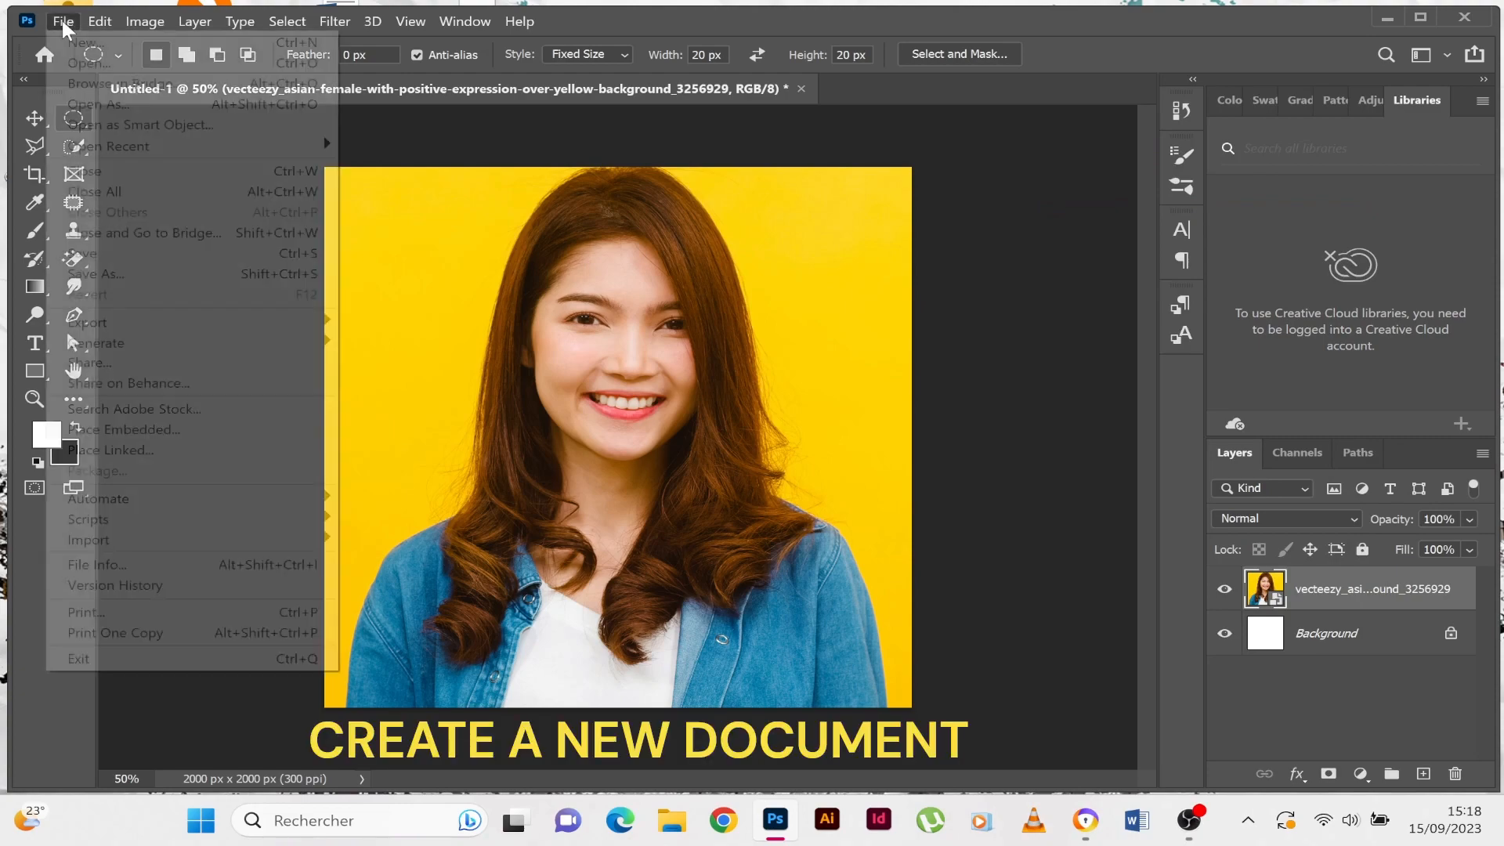
pyautogui.click(86, 42)
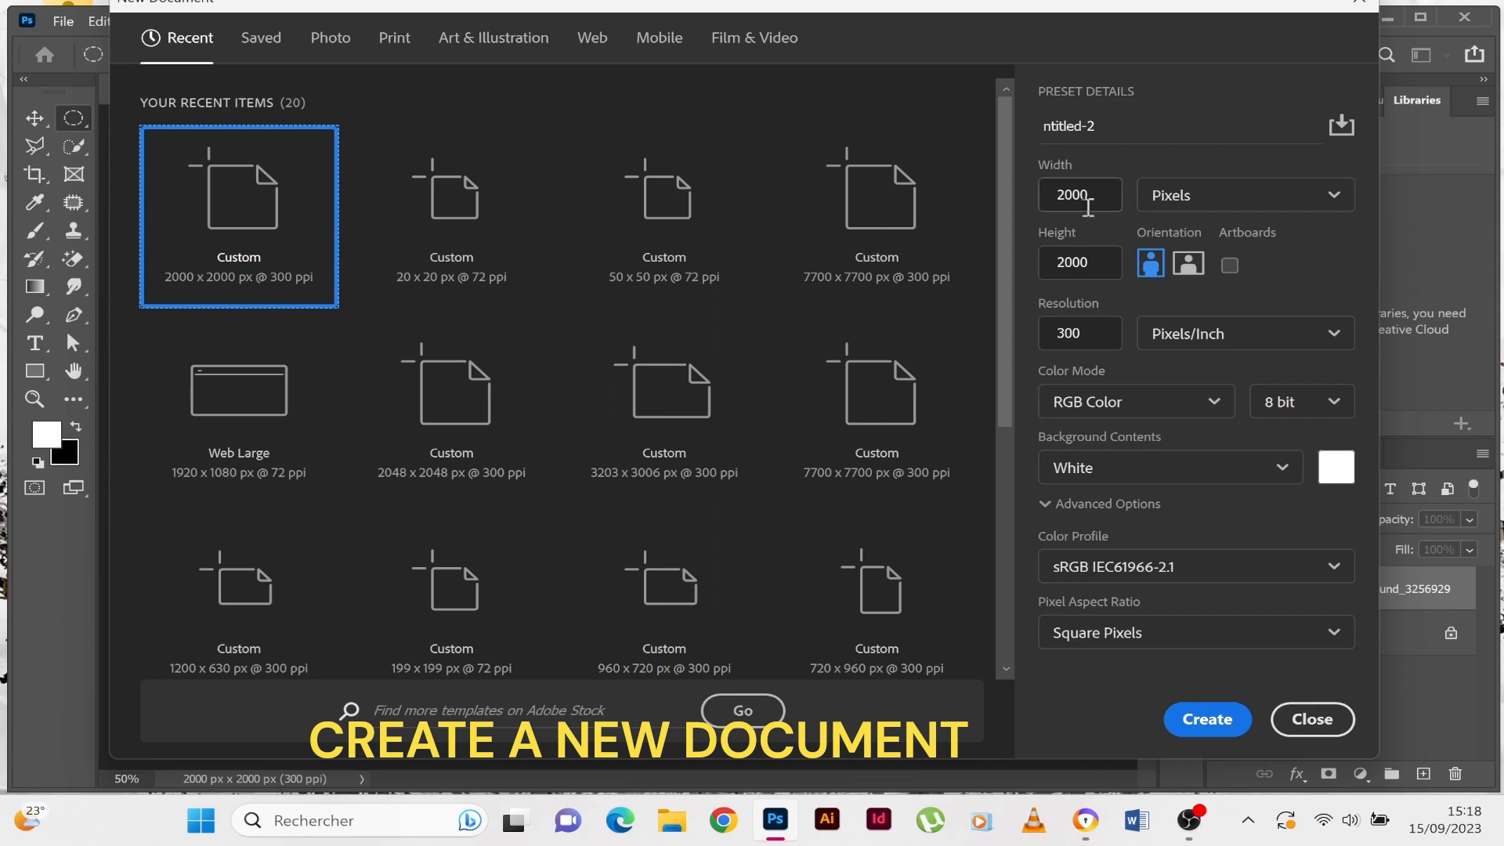
pyautogui.moveTo(1091, 197); pyautogui.dragTo(1057, 200)
pyautogui.write('303')
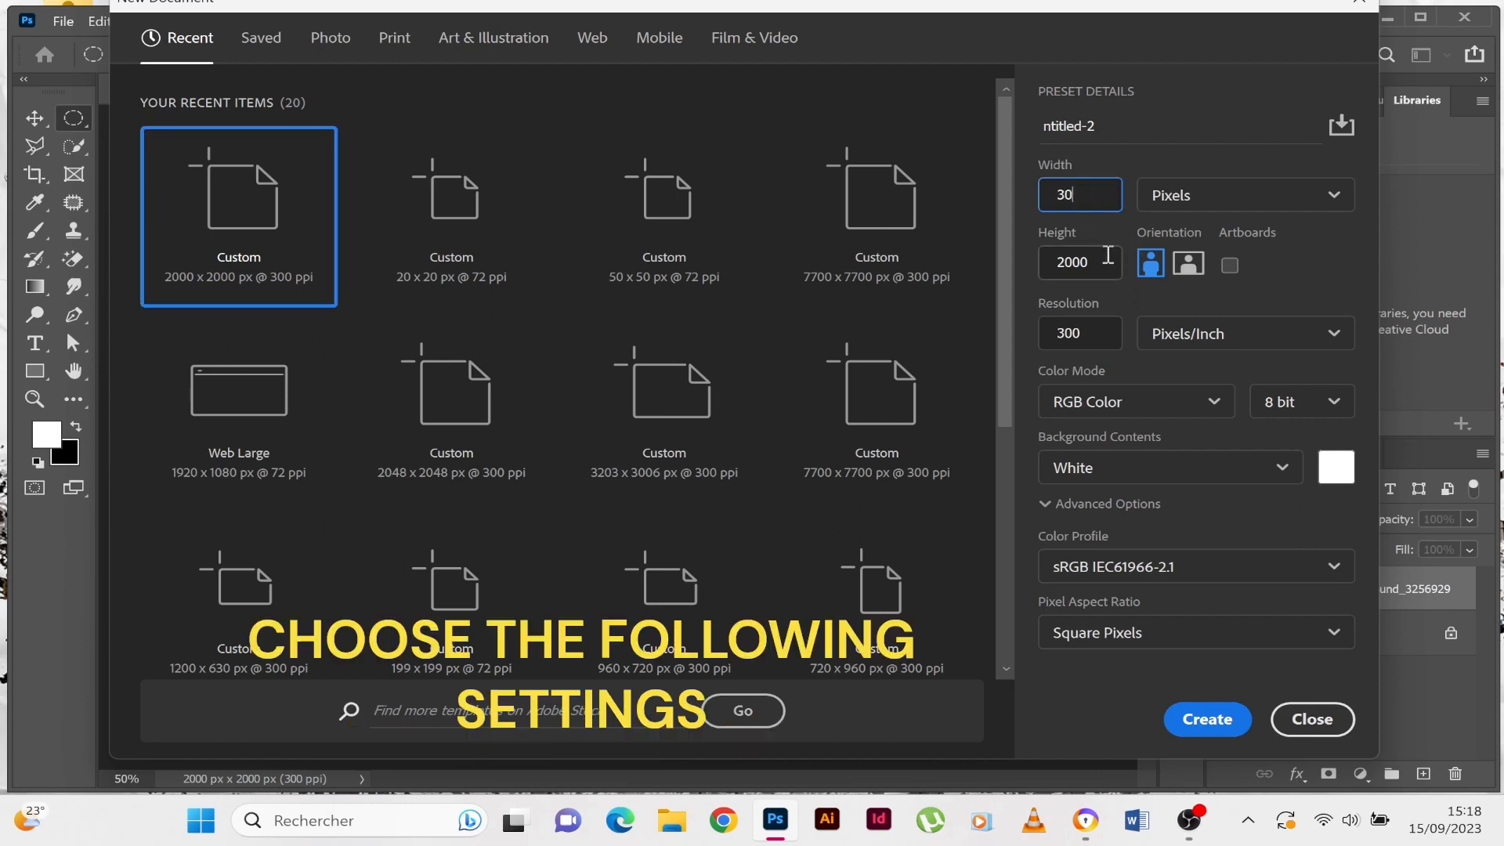
pyautogui.moveTo(1108, 254); pyautogui.dragTo(1057, 261)
pyautogui.write('30')
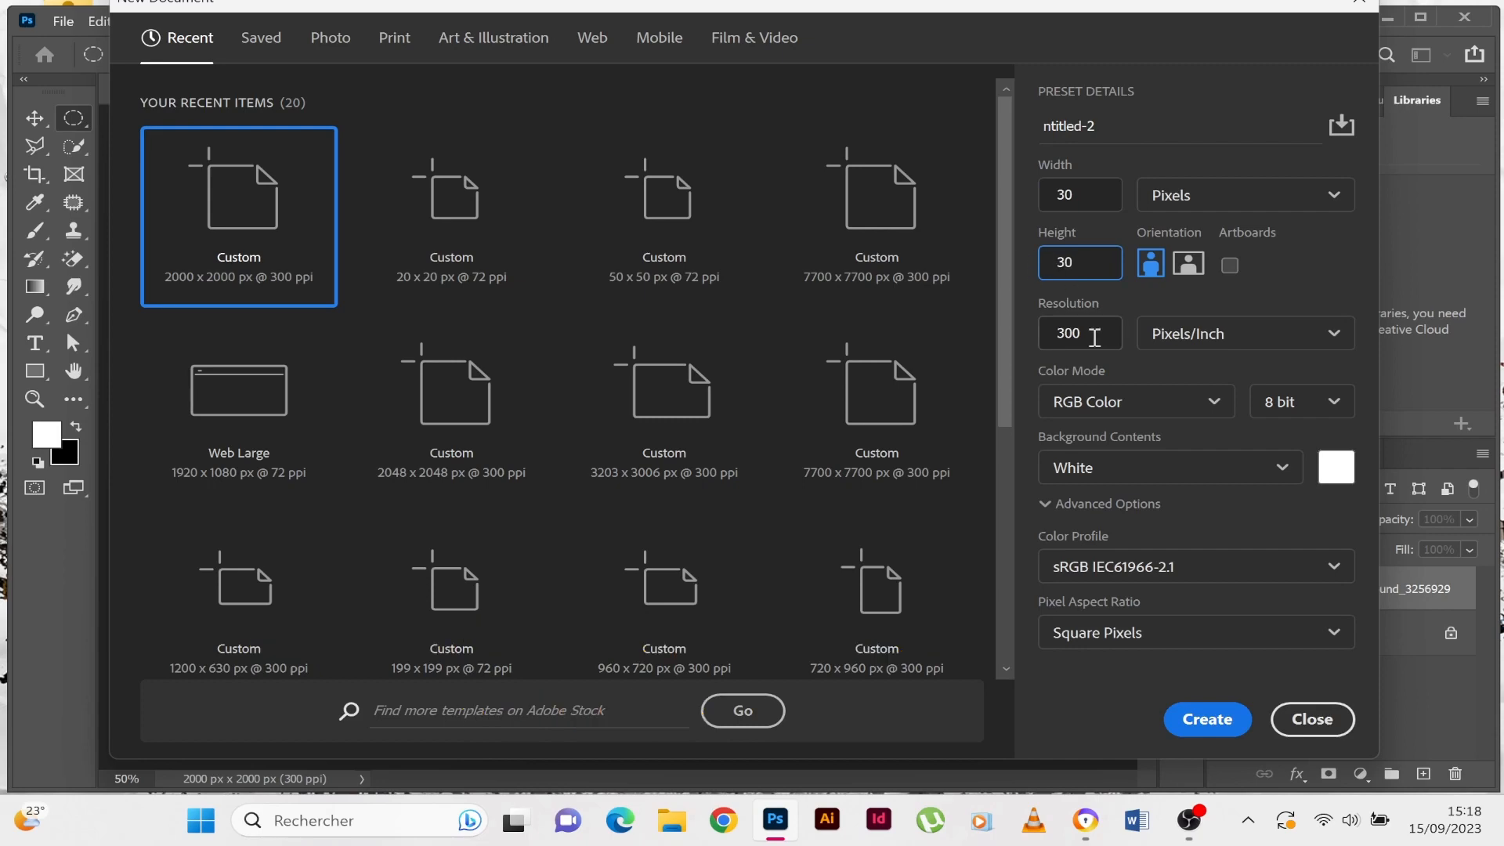
pyautogui.moveTo(1094, 337); pyautogui.dragTo(1002, 323)
pyautogui.write('72')
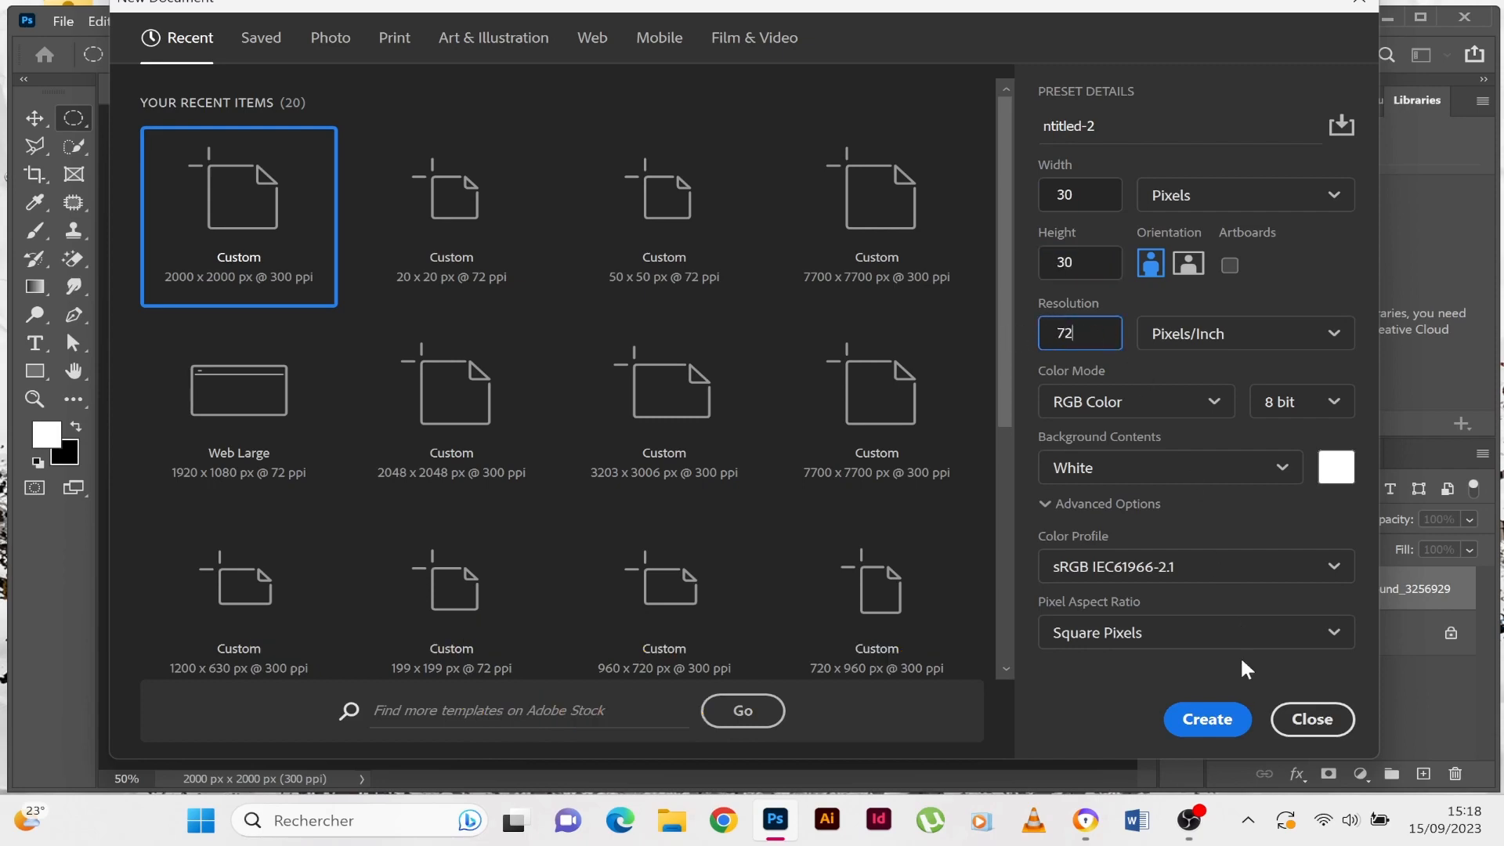
pyautogui.click(1218, 718)
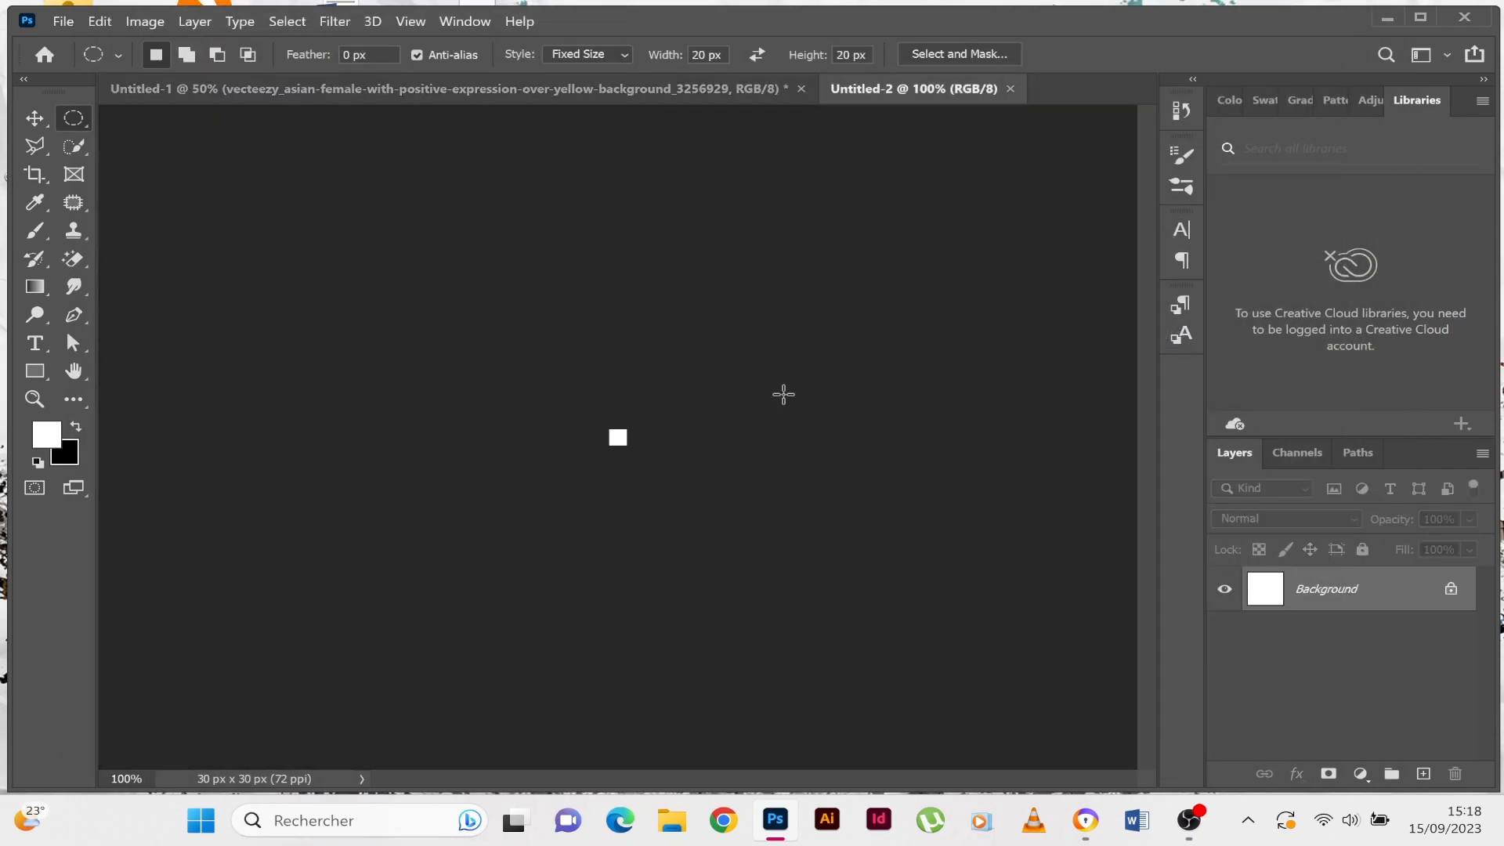
# Make a circular selection filling the whole canvas with the Elliptical Marquee tool, using Fixed Size style at 30 px by 30 px
pyautogui.hotkey('ctrl', '+')
pyautogui.hotkey('ctrl', '+')
pyautogui.hotkey('ctrl', '+')
pyautogui.hotkey('ctrl', '+')
pyautogui.hotkey('ctrl', '+')
pyautogui.hotkey('ctrl', '+')
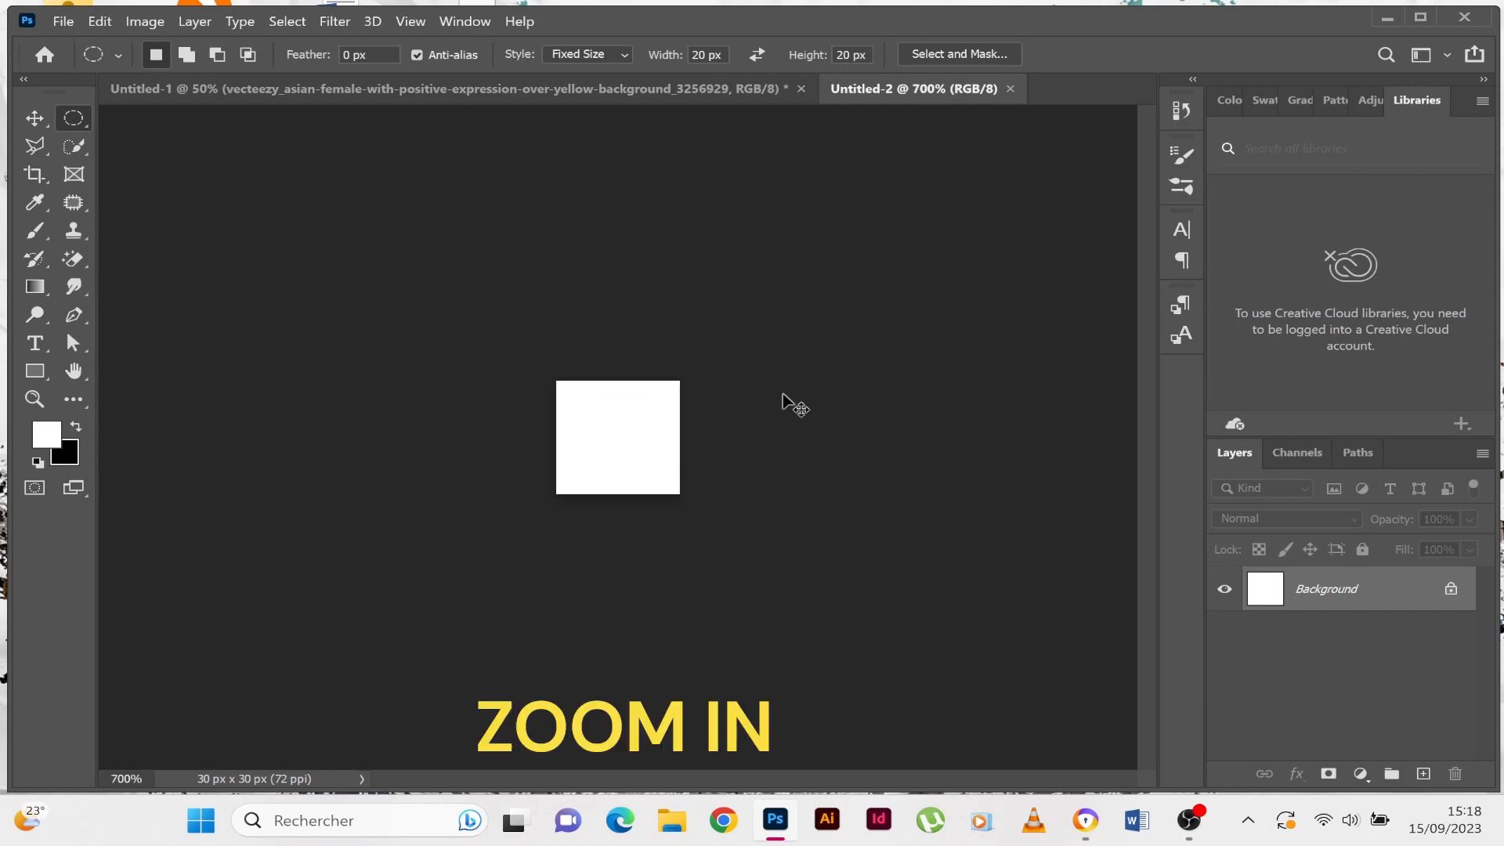
pyautogui.hotkey('ctrl', '+')
pyautogui.hotkey('ctrl', '+')
pyautogui.hotkey('ctrl', '+')
pyautogui.hotkey('ctrl', '+')
pyautogui.hotkey('ctrl', '+')
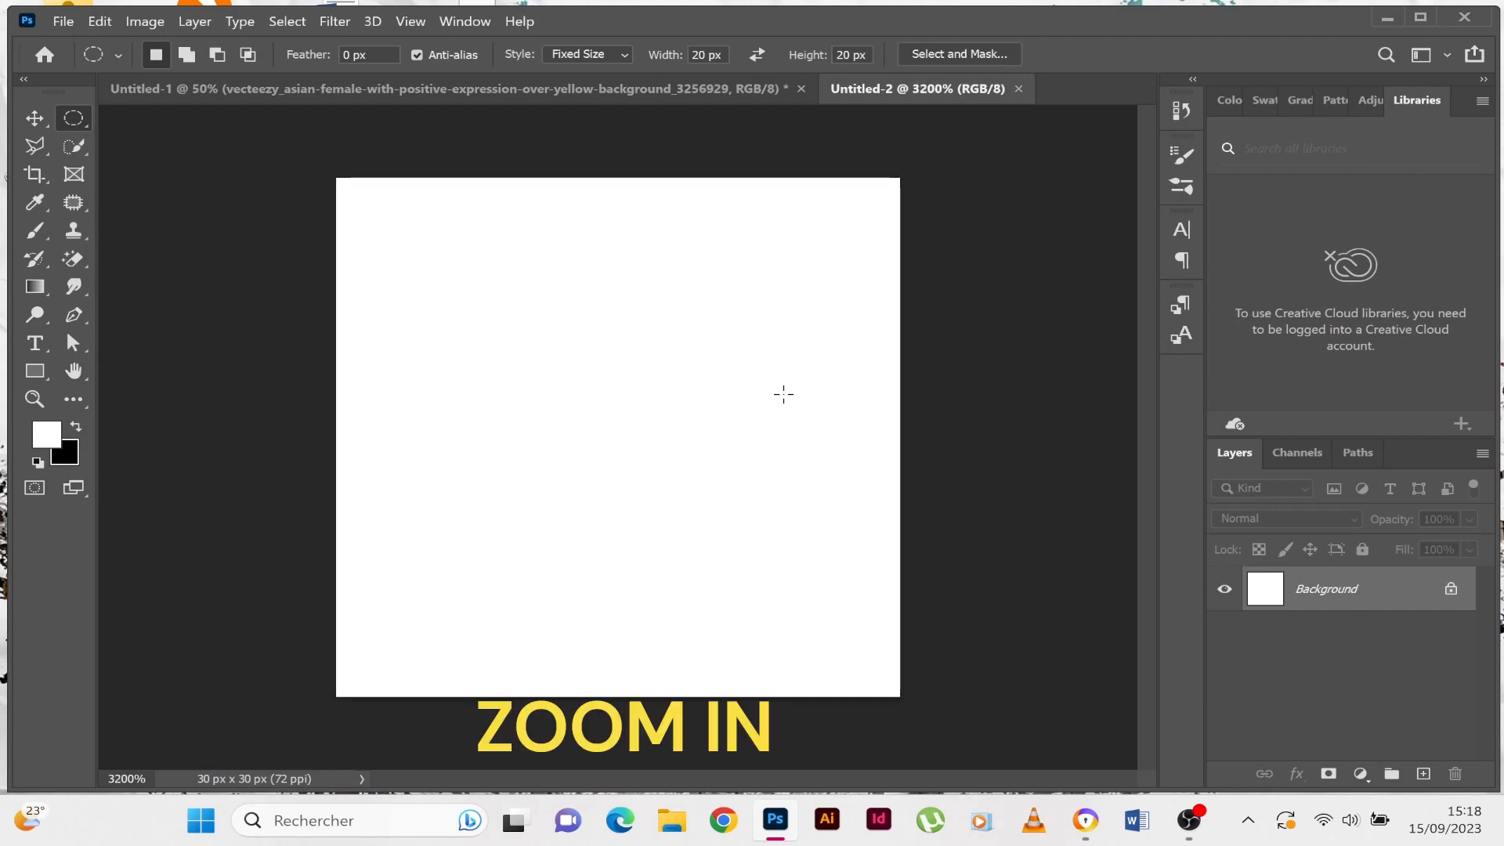
pyautogui.rightClick(76, 119)
pyautogui.click(190, 133)
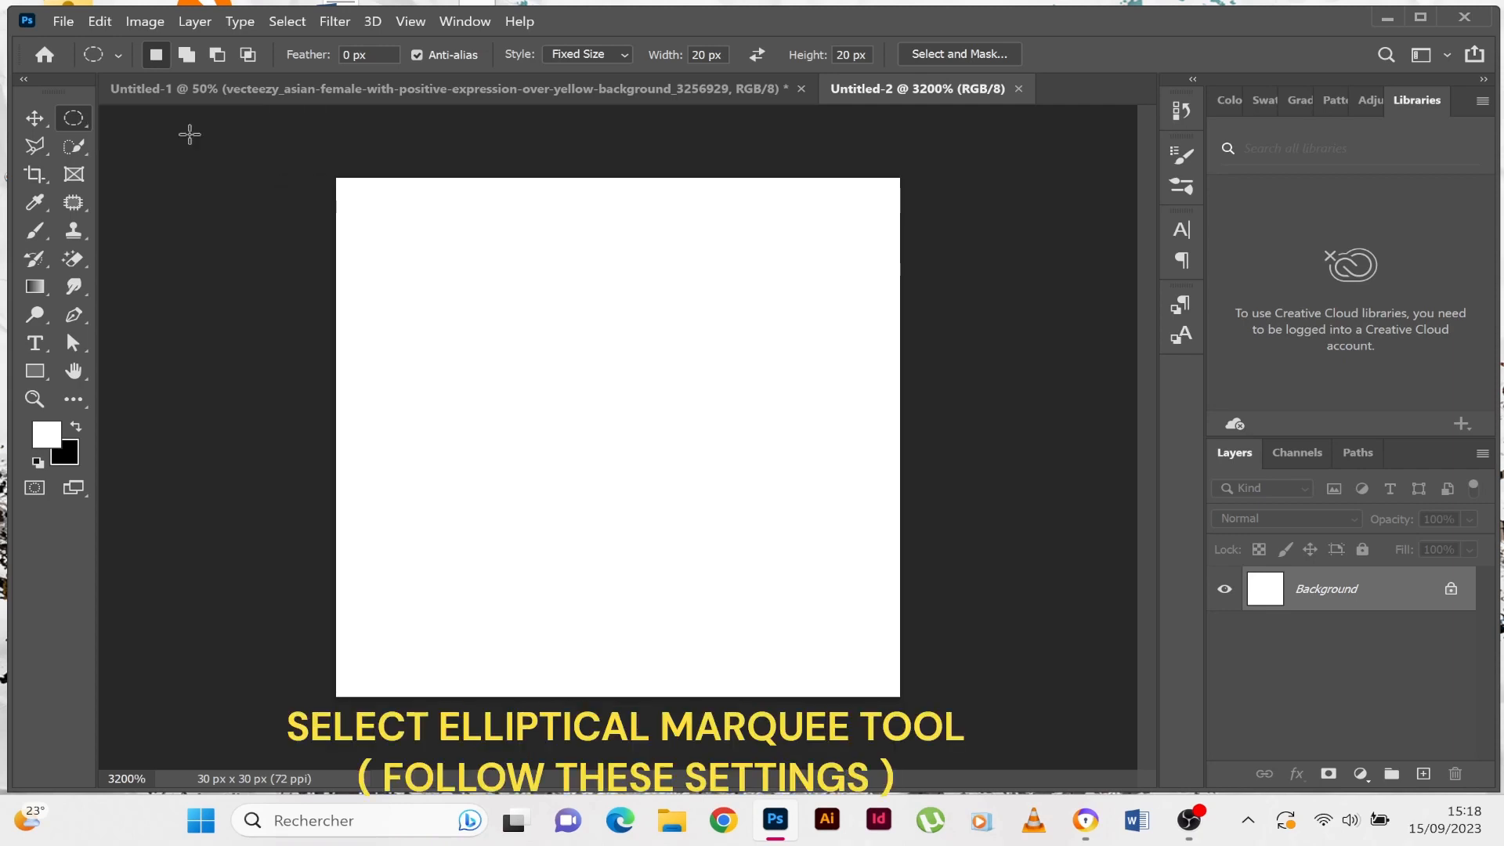
pyautogui.click(624, 55)
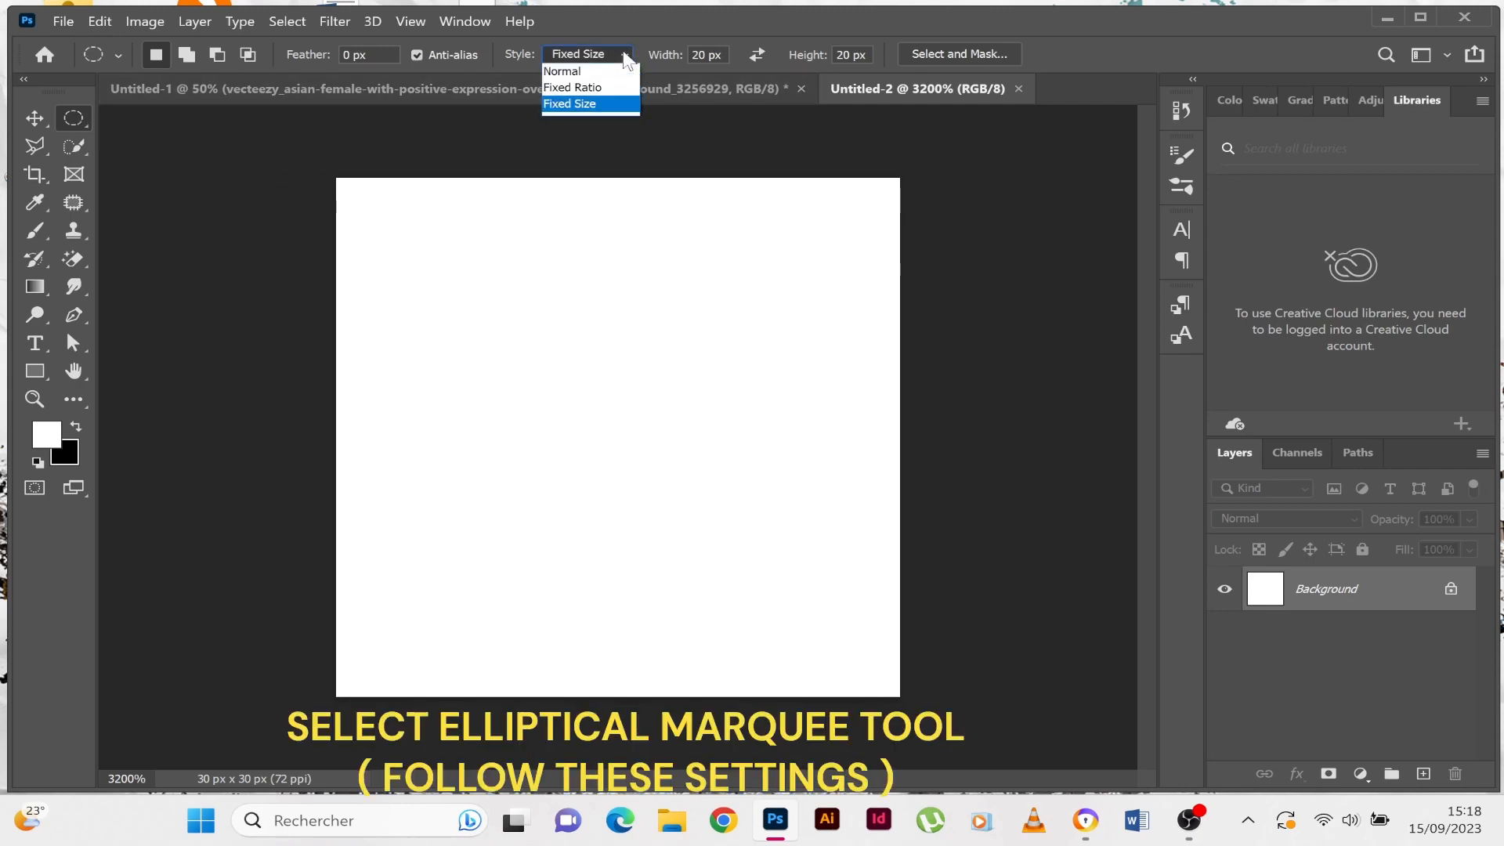
pyautogui.click(596, 104)
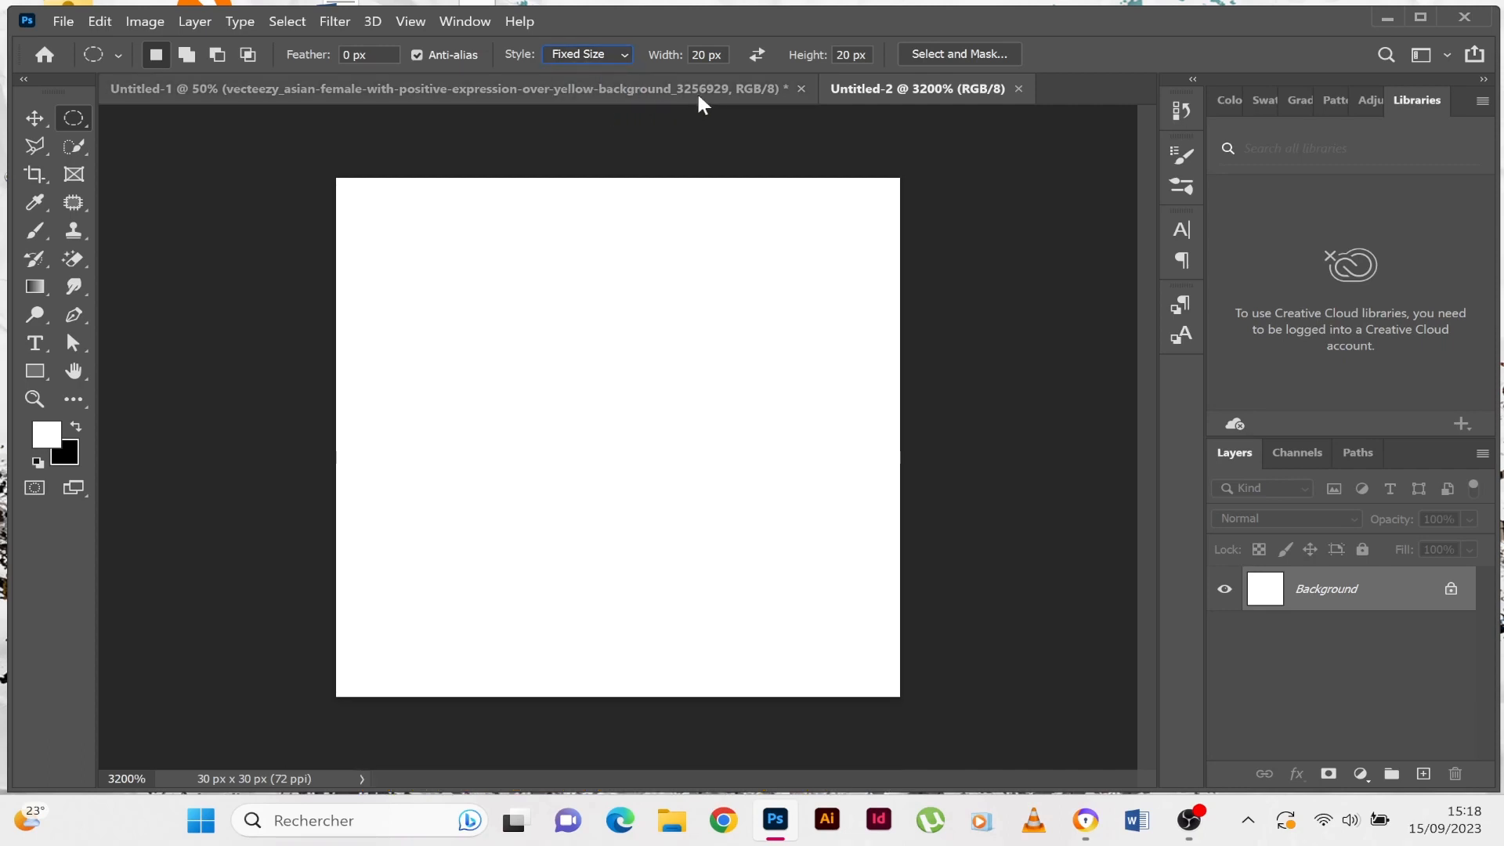
pyautogui.doubleClick(700, 55)
pyautogui.write('30')
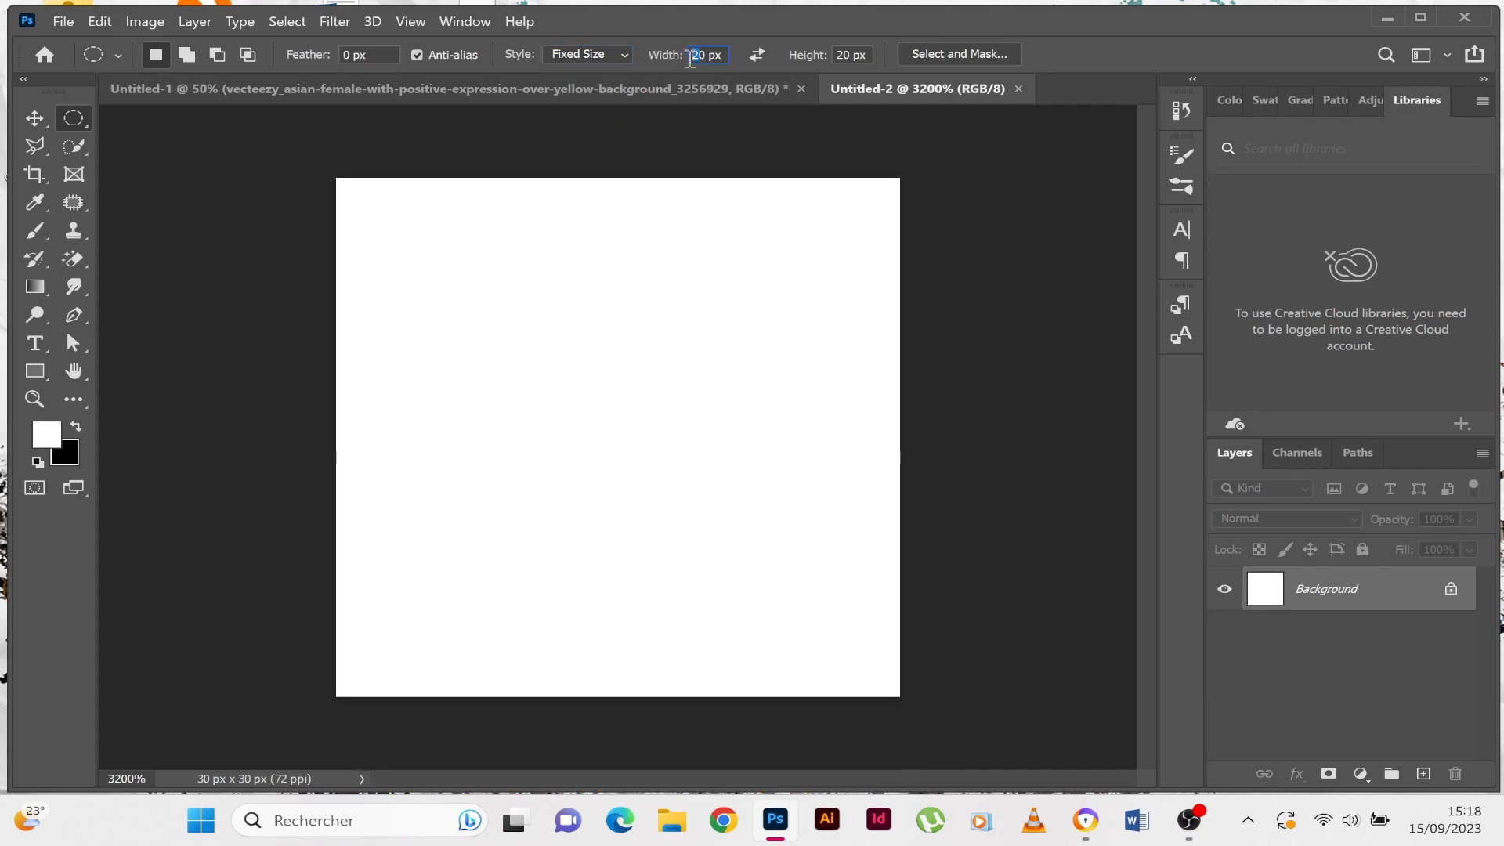
pyautogui.doubleClick(845, 55)
pyautogui.write('30')
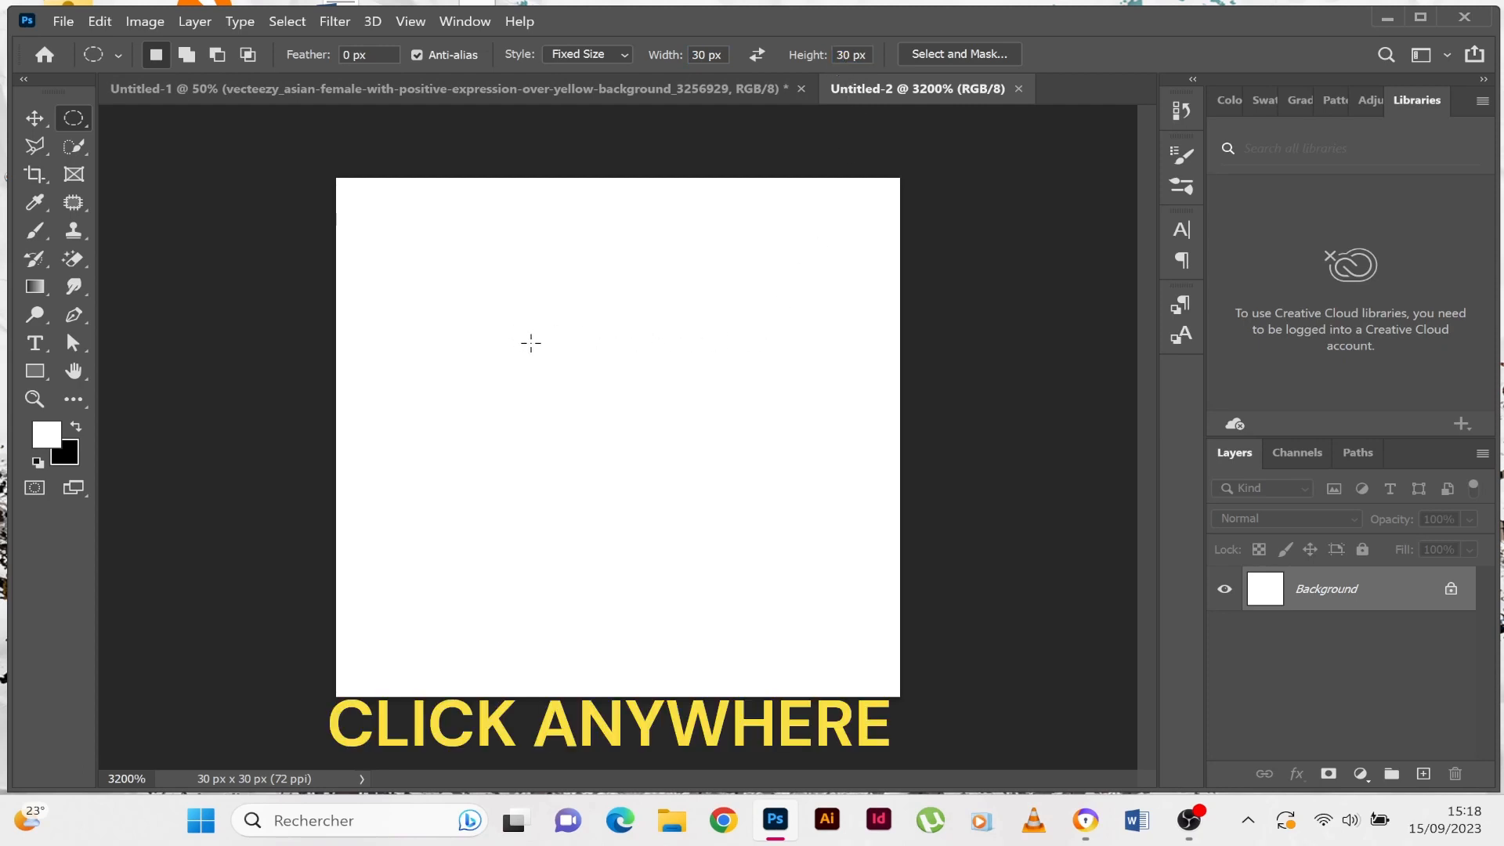
pyautogui.moveTo(530, 342); pyautogui.dragTo(327, 174)
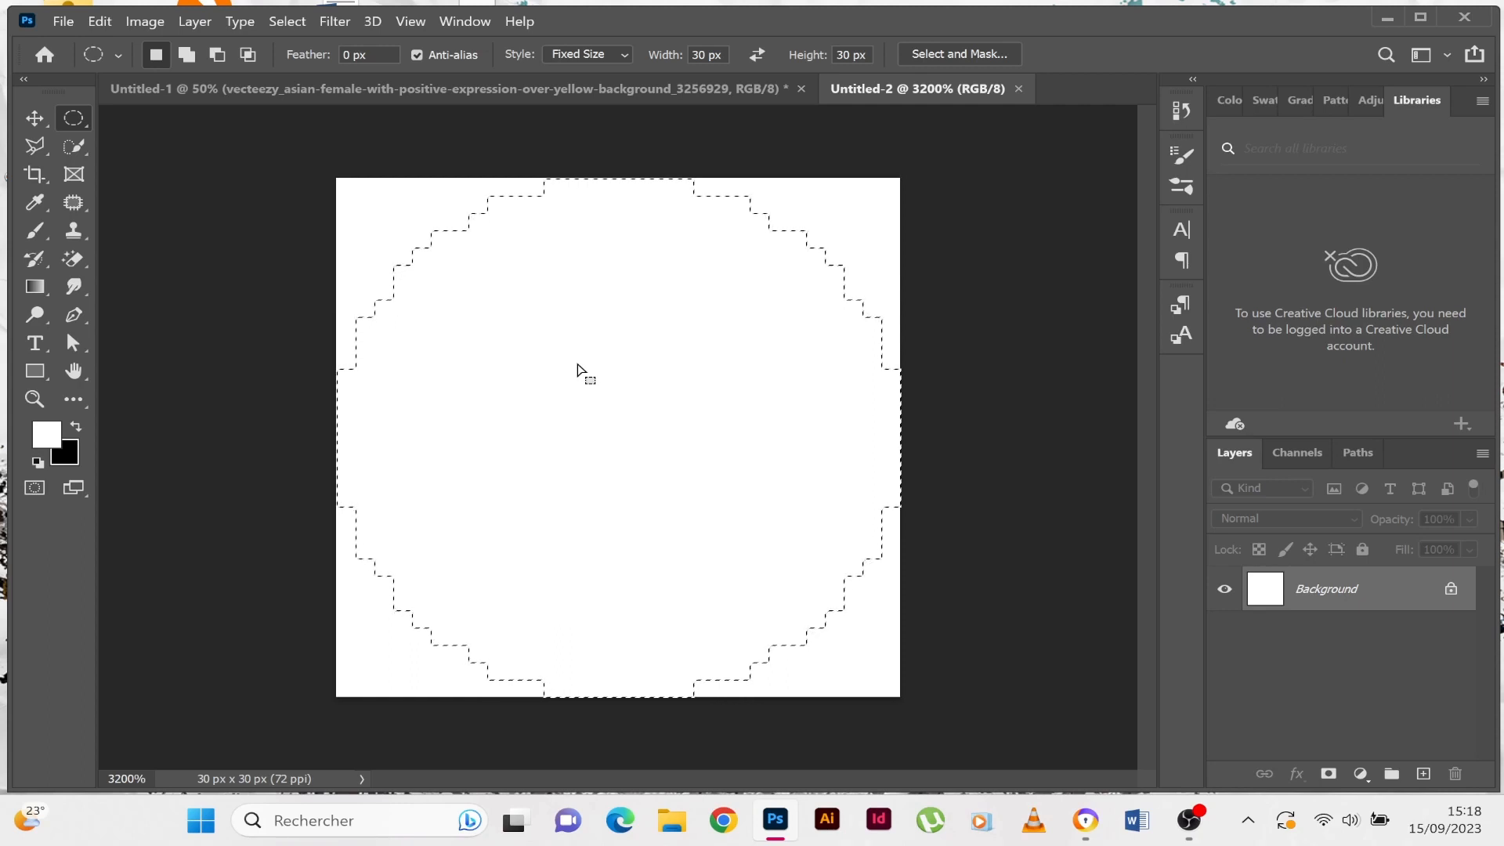
# Invert the circular selection and fill the corners with a black Solid Color layer
pyautogui.hotkey('ctrl', 'shift', 'i')
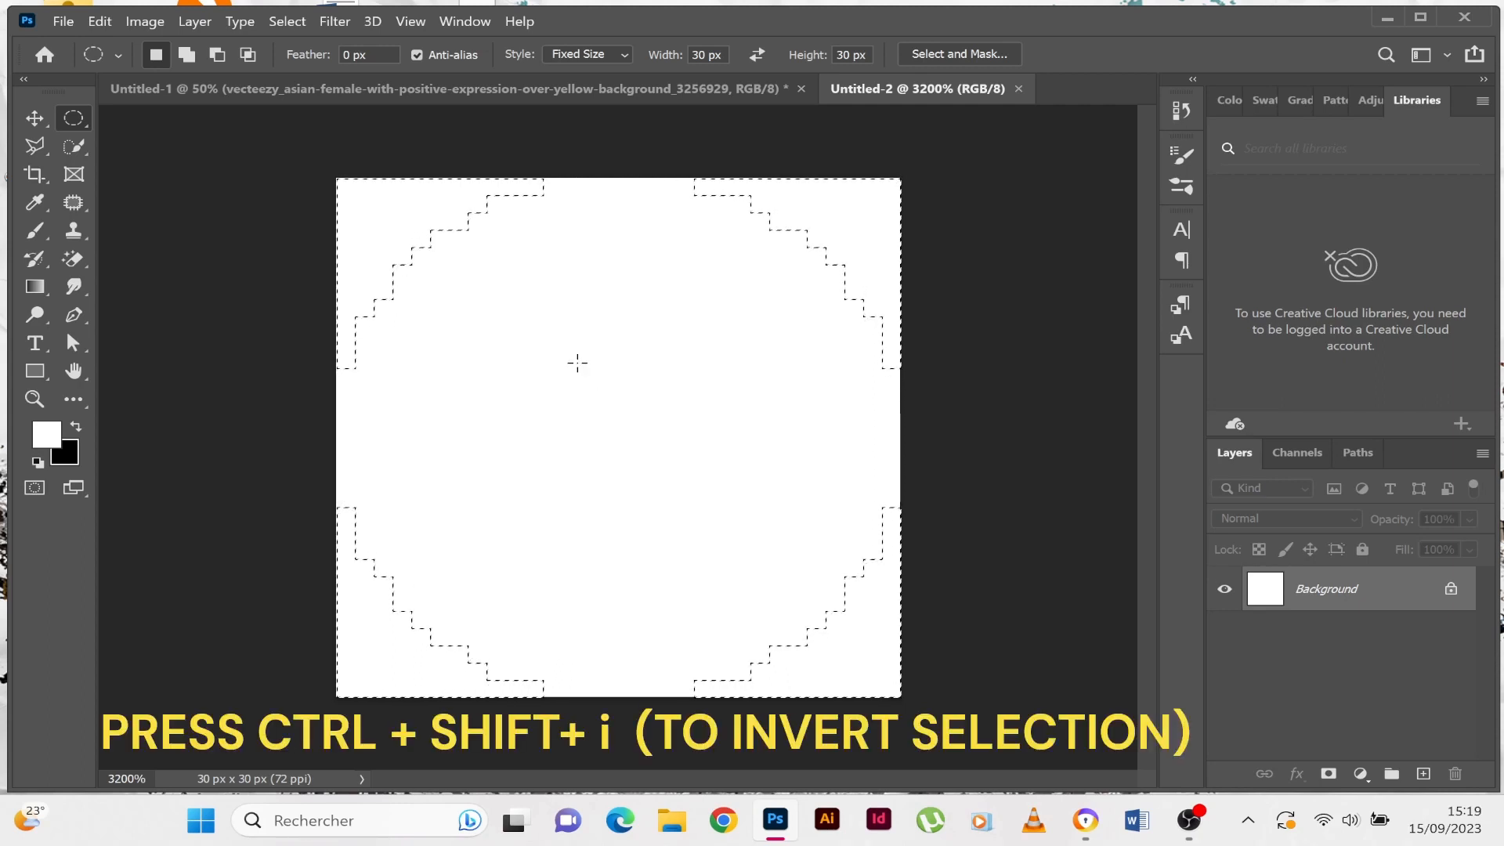
pyautogui.click(1360, 774)
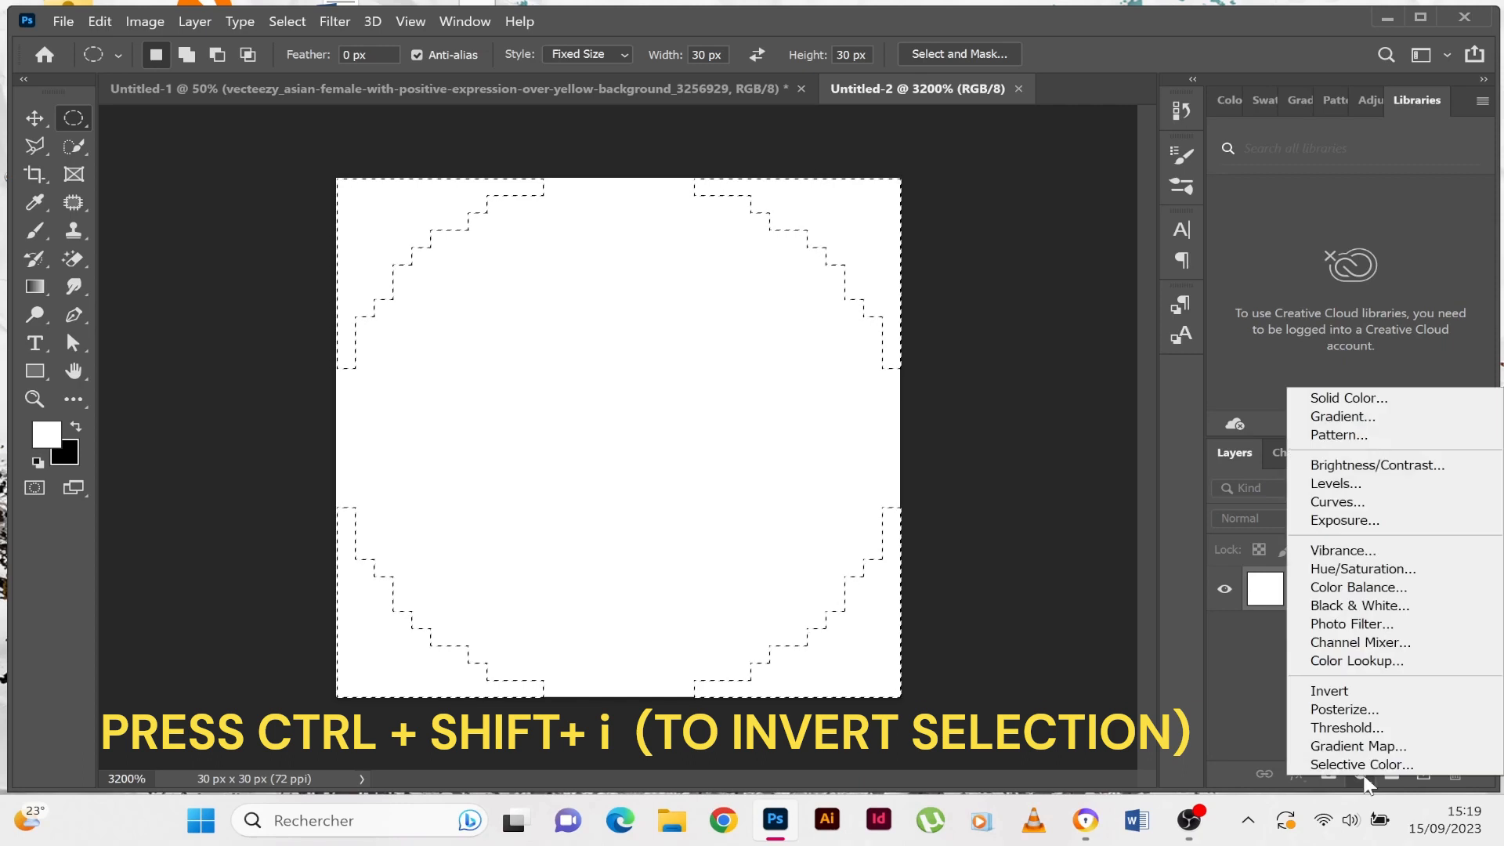
pyautogui.click(1384, 396)
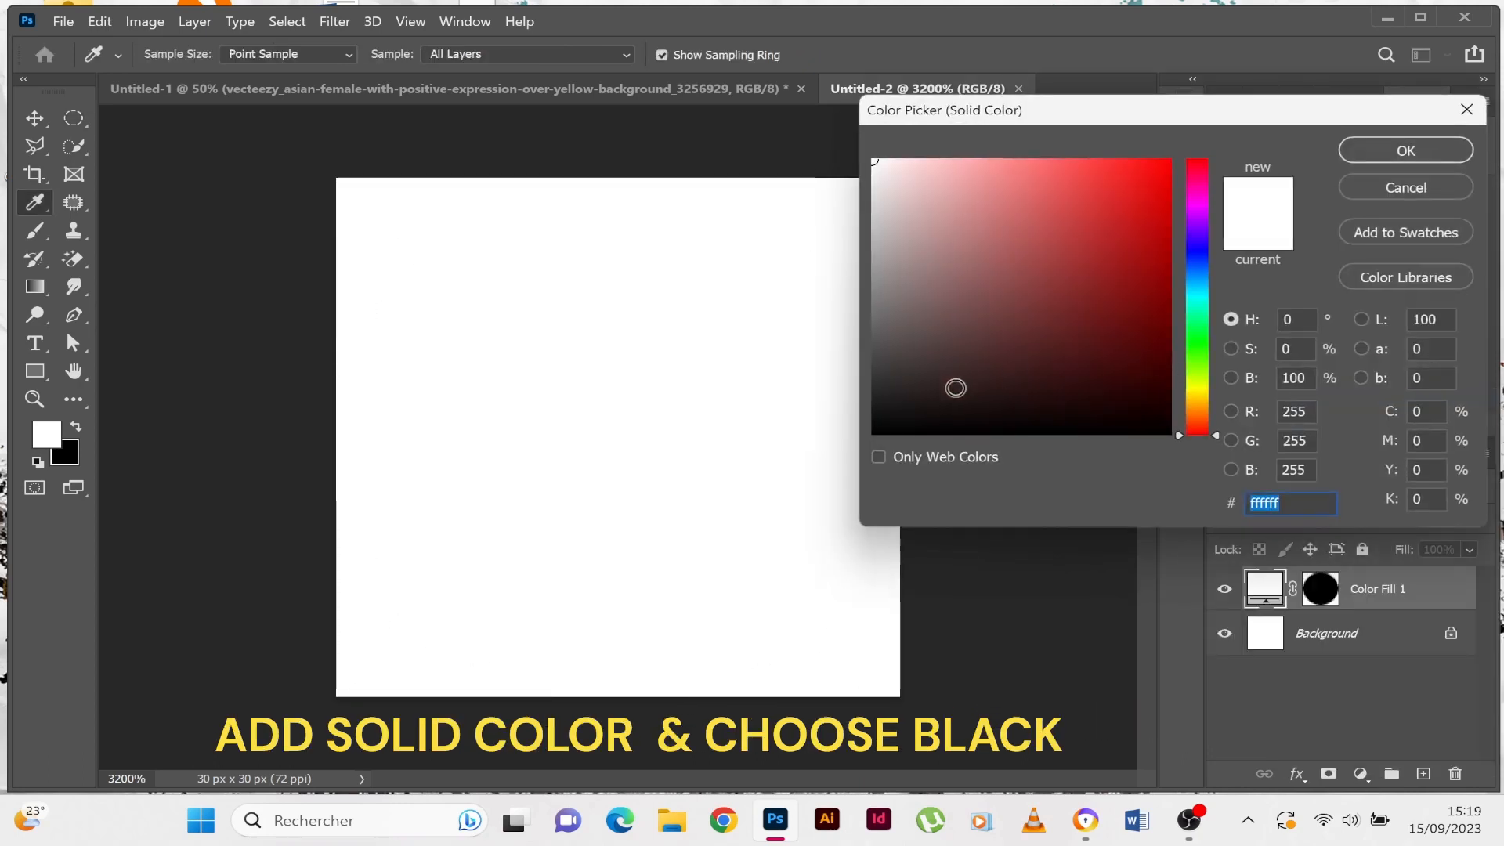
pyautogui.moveTo(955, 388); pyautogui.dragTo(863, 450)
pyautogui.click(1402, 148)
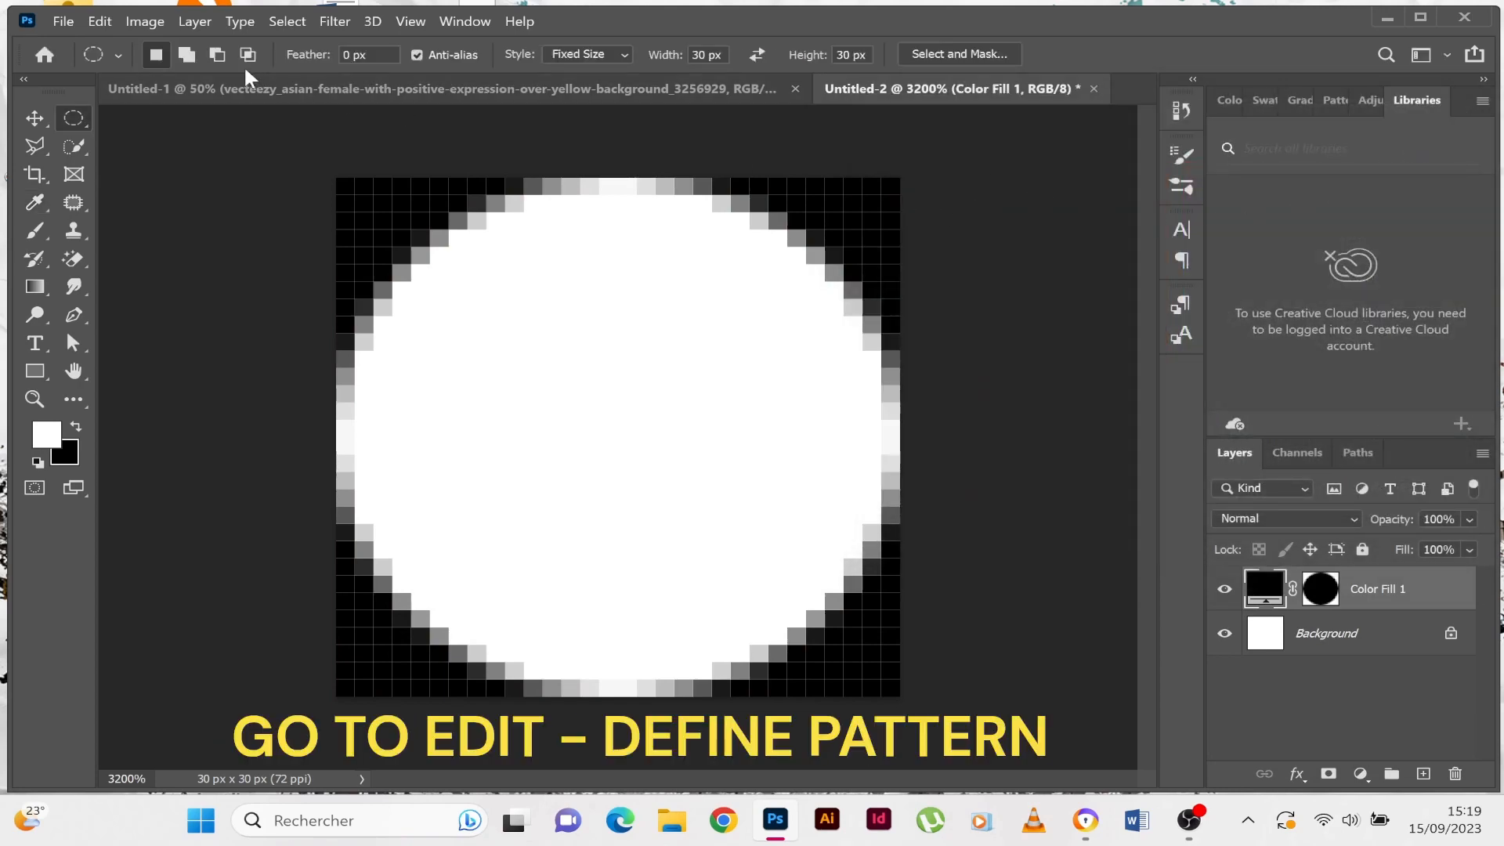
# Define the circle artwork as a pattern with the suggested name and close its document without saving
pyautogui.click(99, 22)
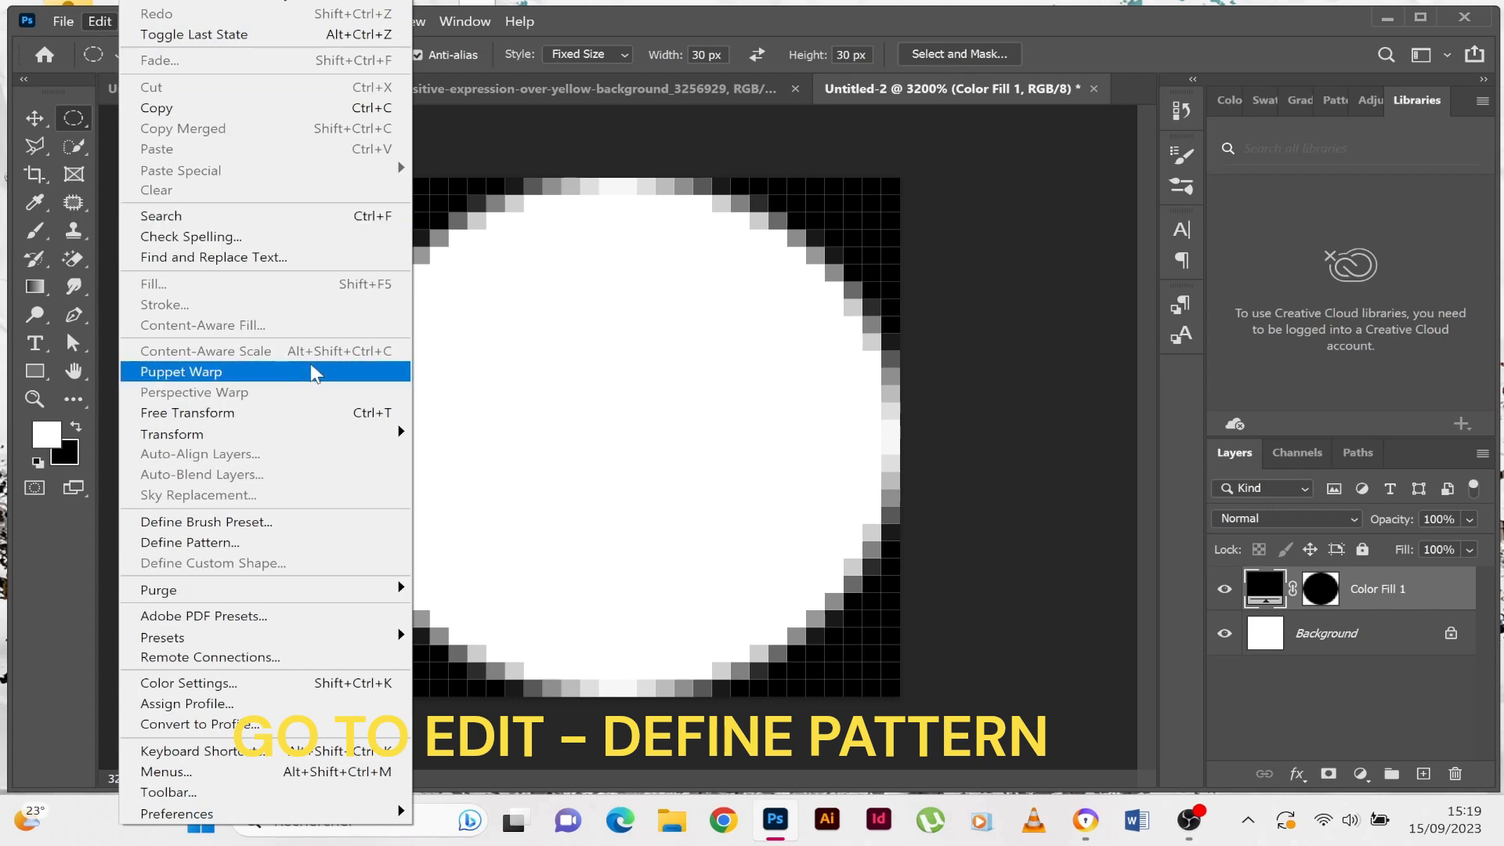
pyautogui.click(262, 542)
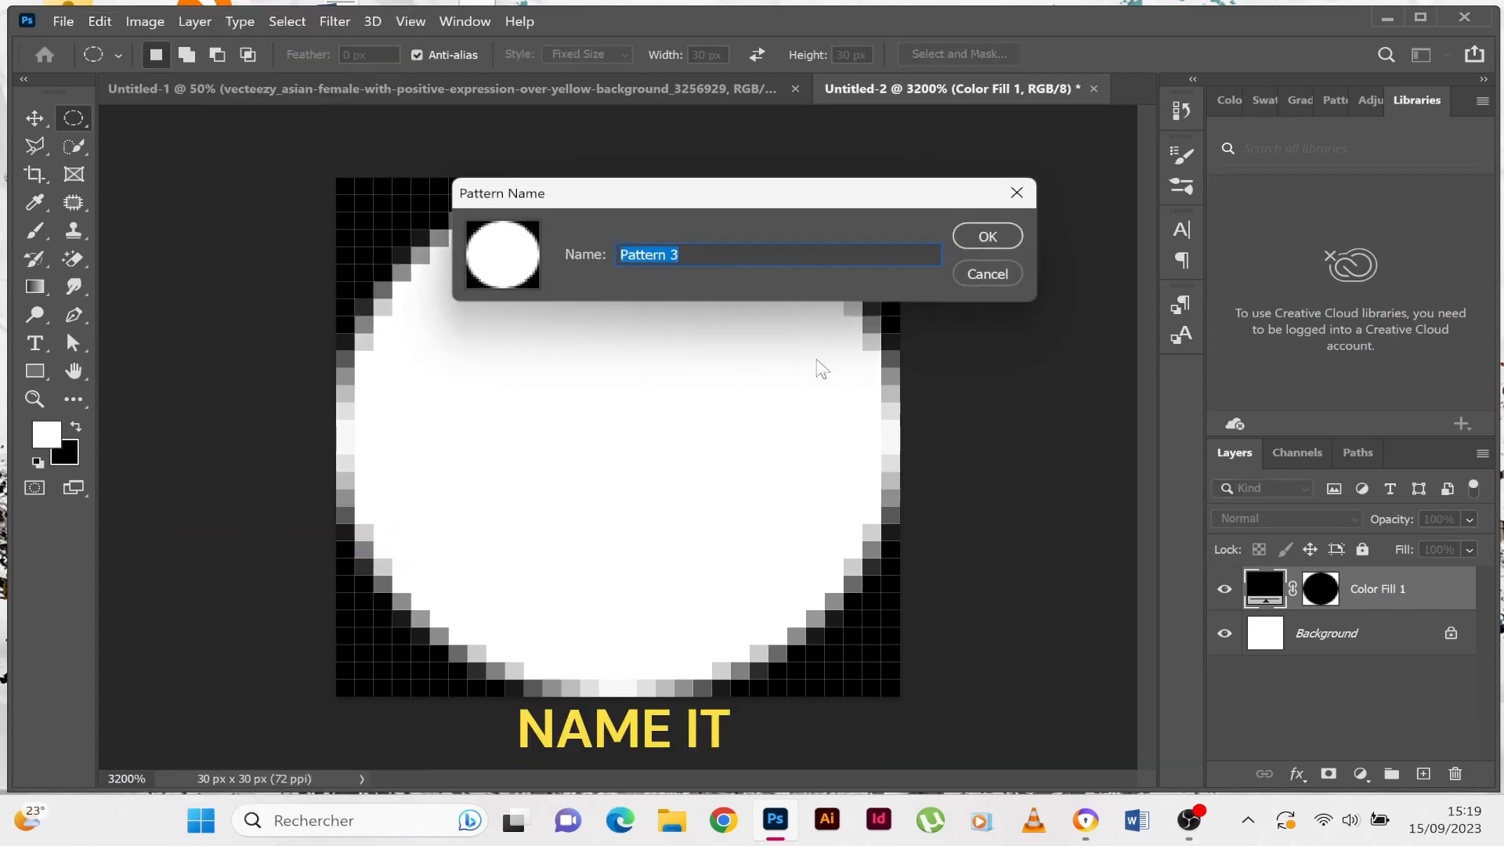
pyautogui.click(754, 259)
pyautogui.click(987, 236)
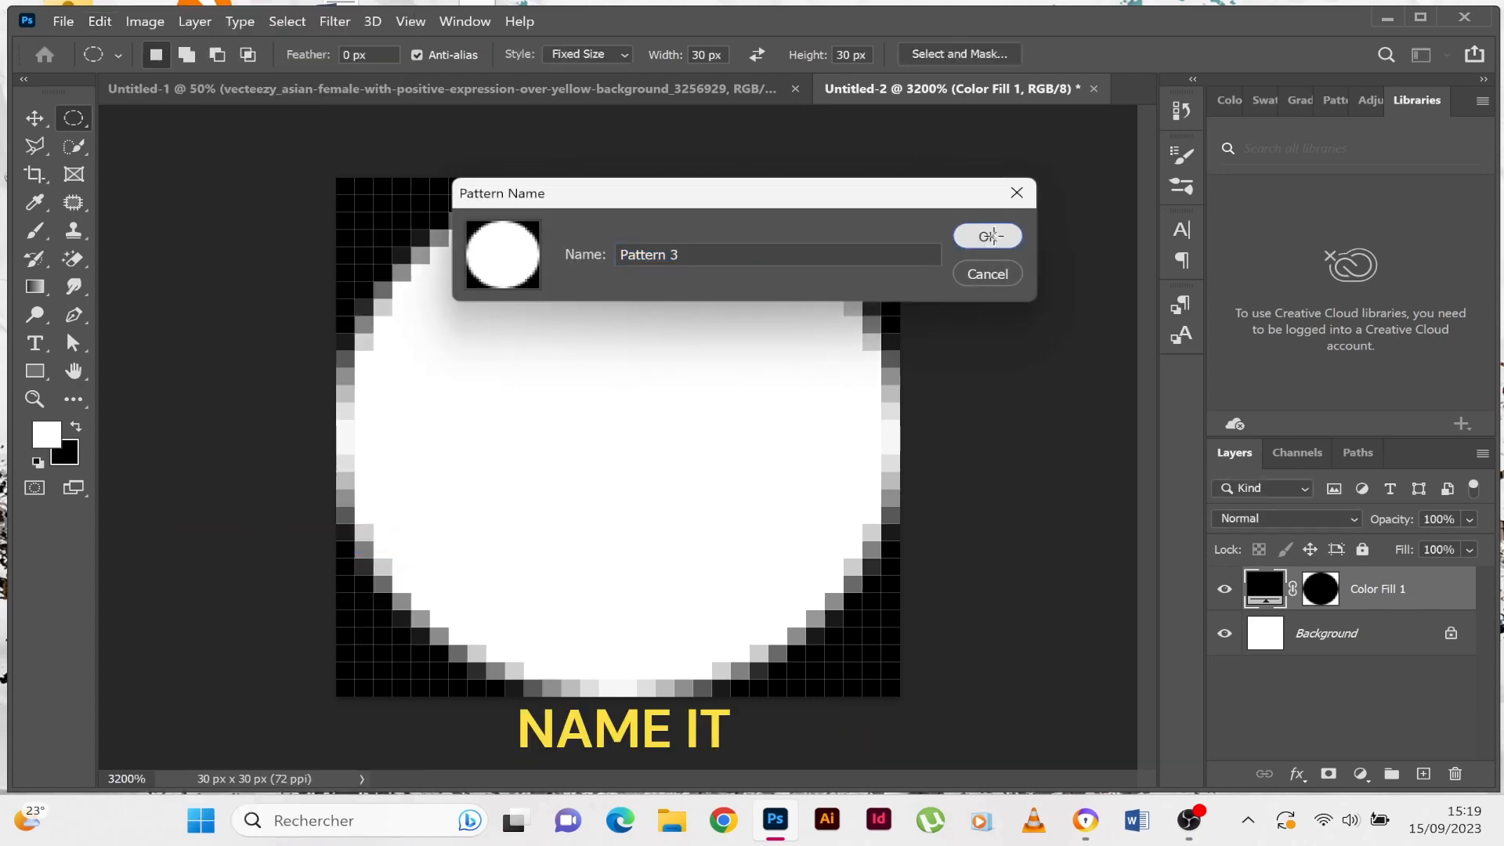
pyautogui.click(1096, 89)
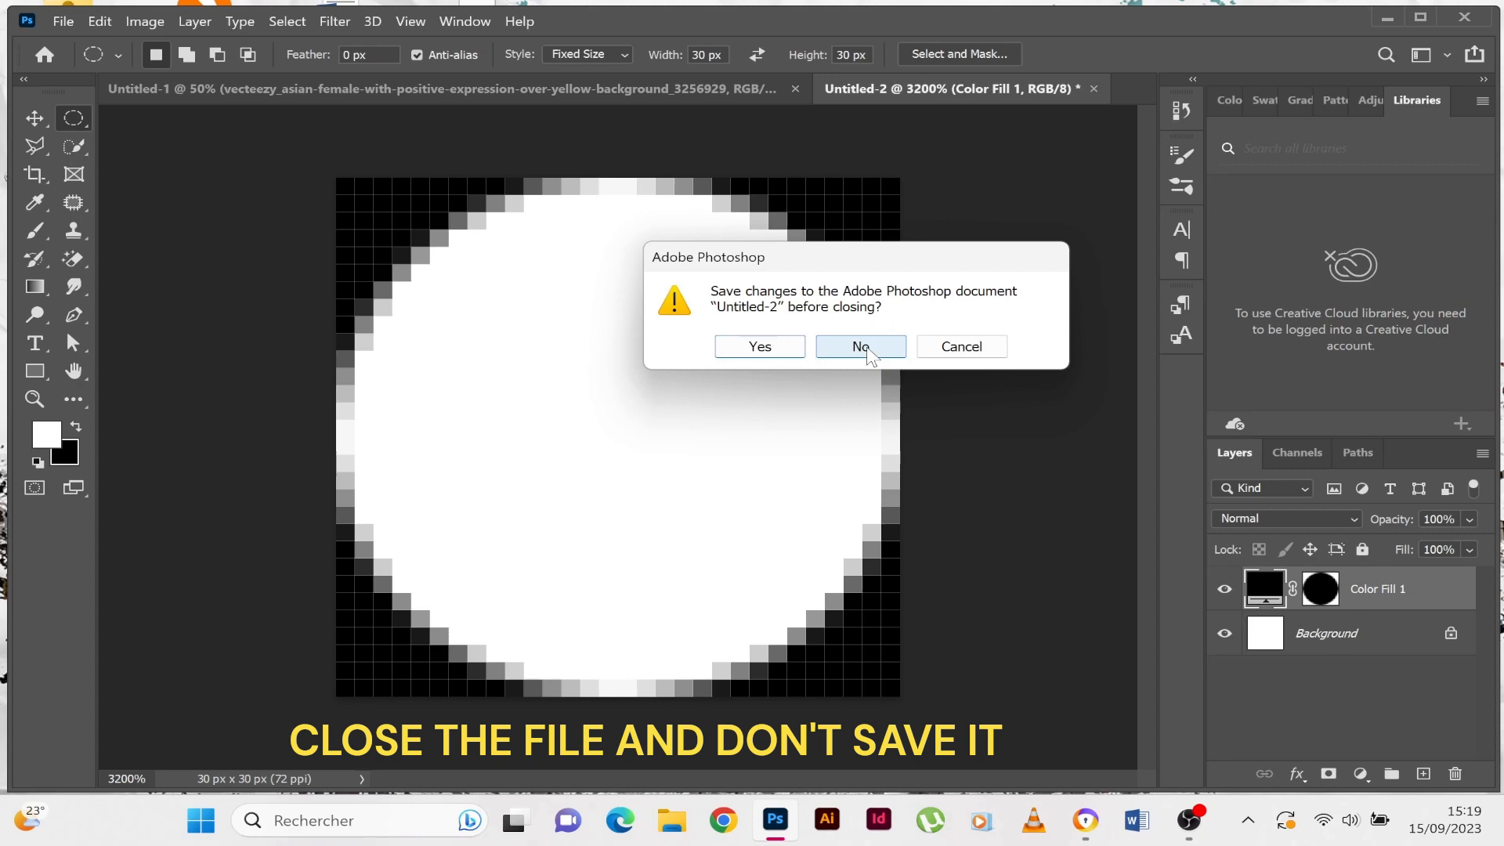
pyautogui.click(860, 347)
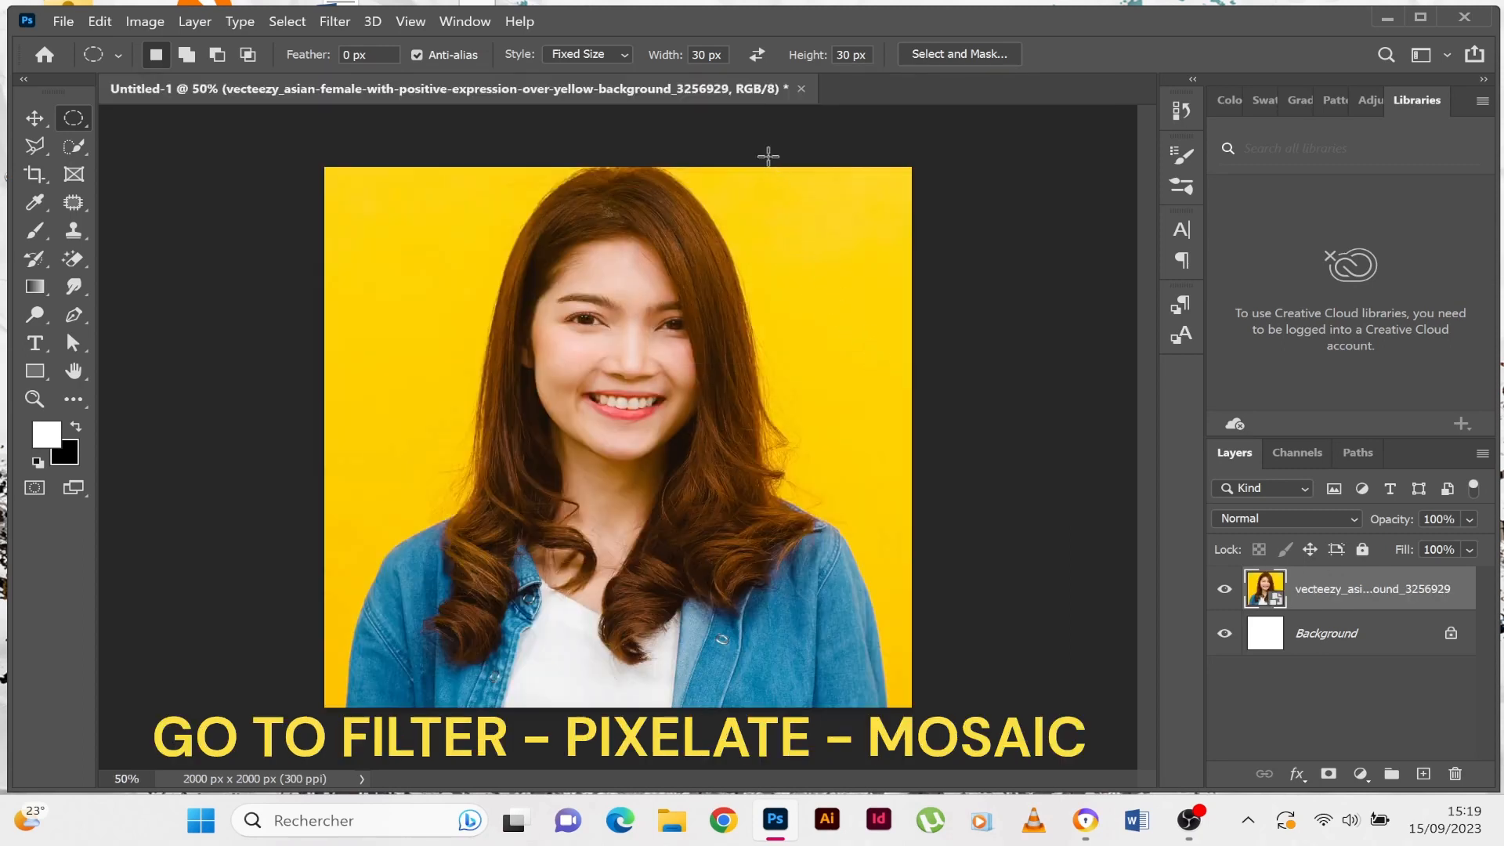
# Apply the Mosaic filter to the portrait layer with a cell size of 17 square
pyautogui.click(335, 21)
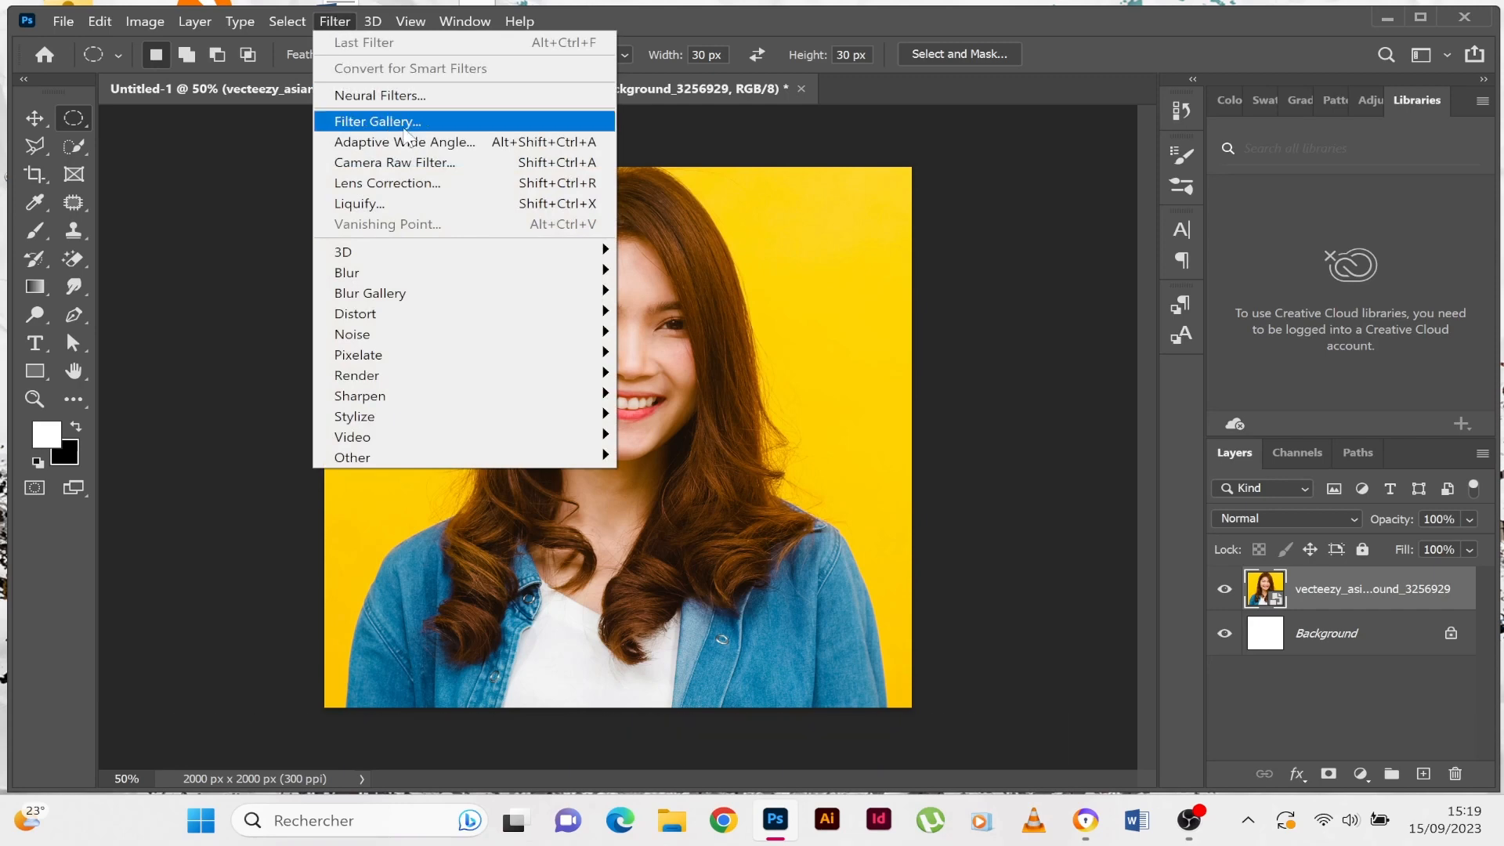
pyautogui.moveTo(576, 354)
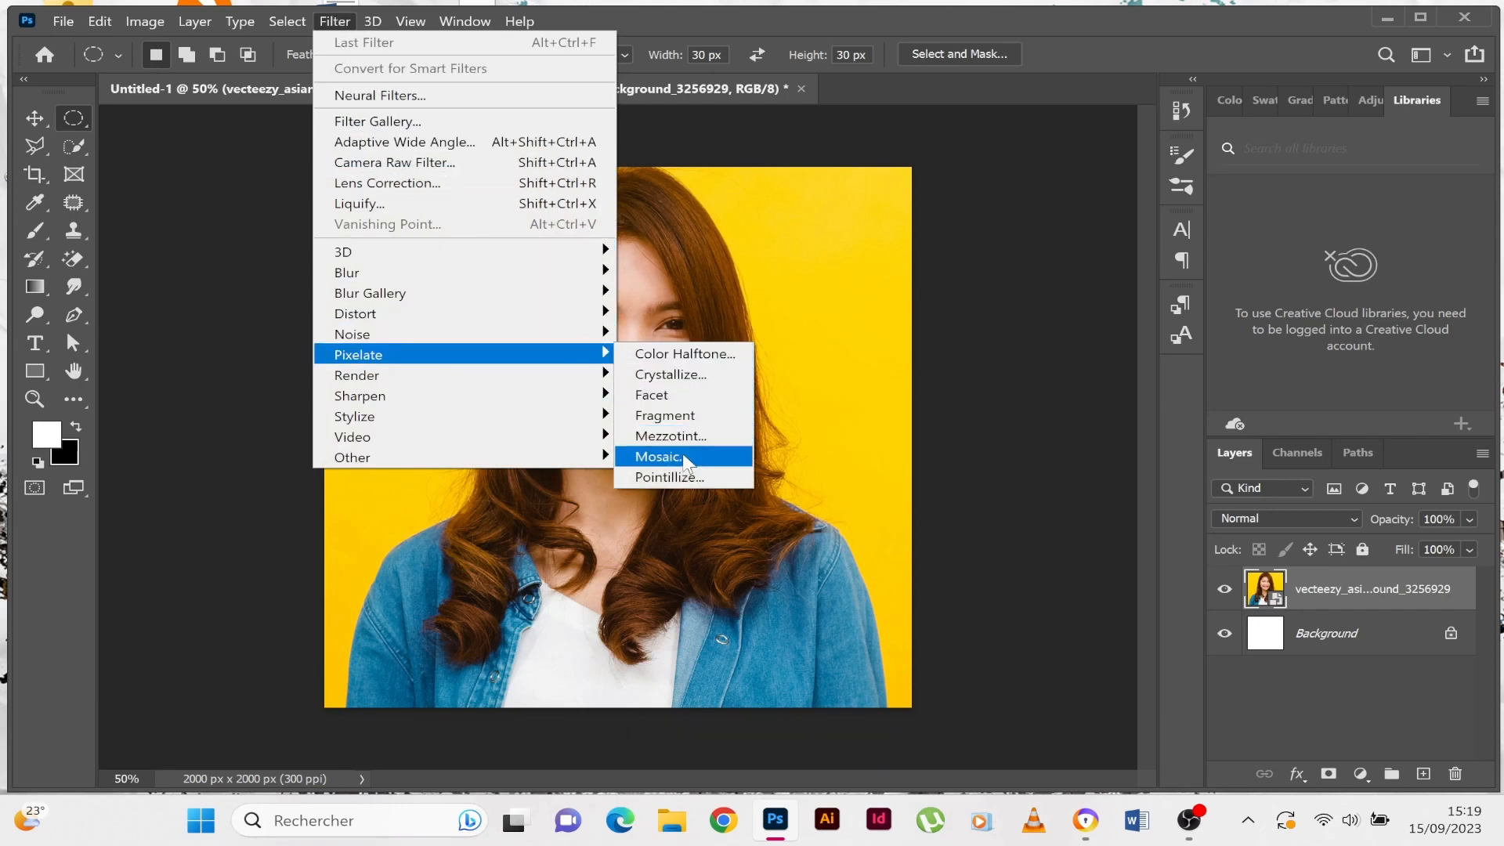
pyautogui.click(683, 457)
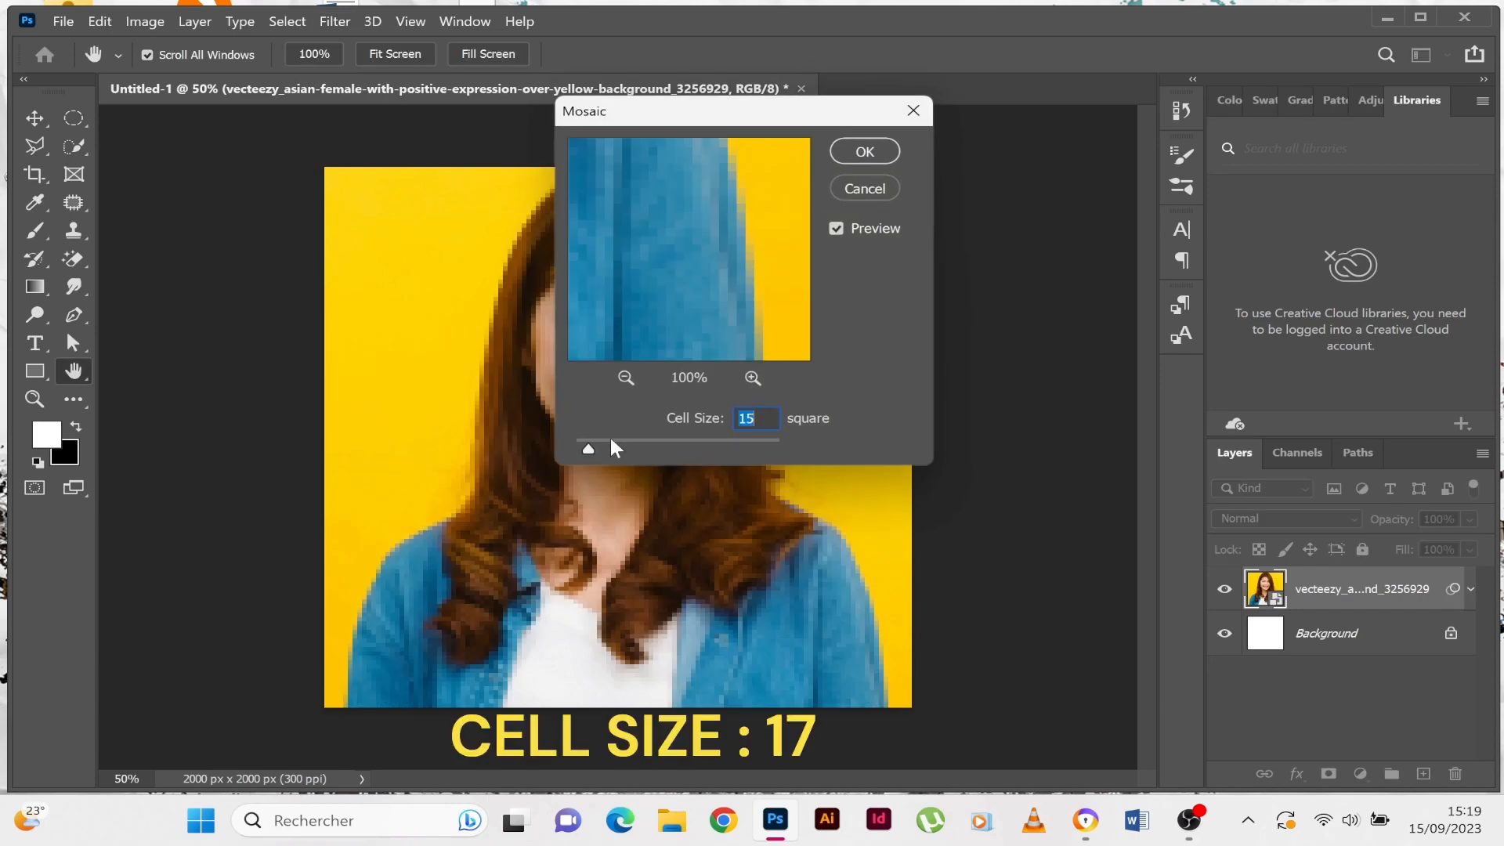
pyautogui.moveTo(585, 445); pyautogui.dragTo(595, 445)
pyautogui.moveTo(752, 116); pyautogui.dragTo(981, 164)
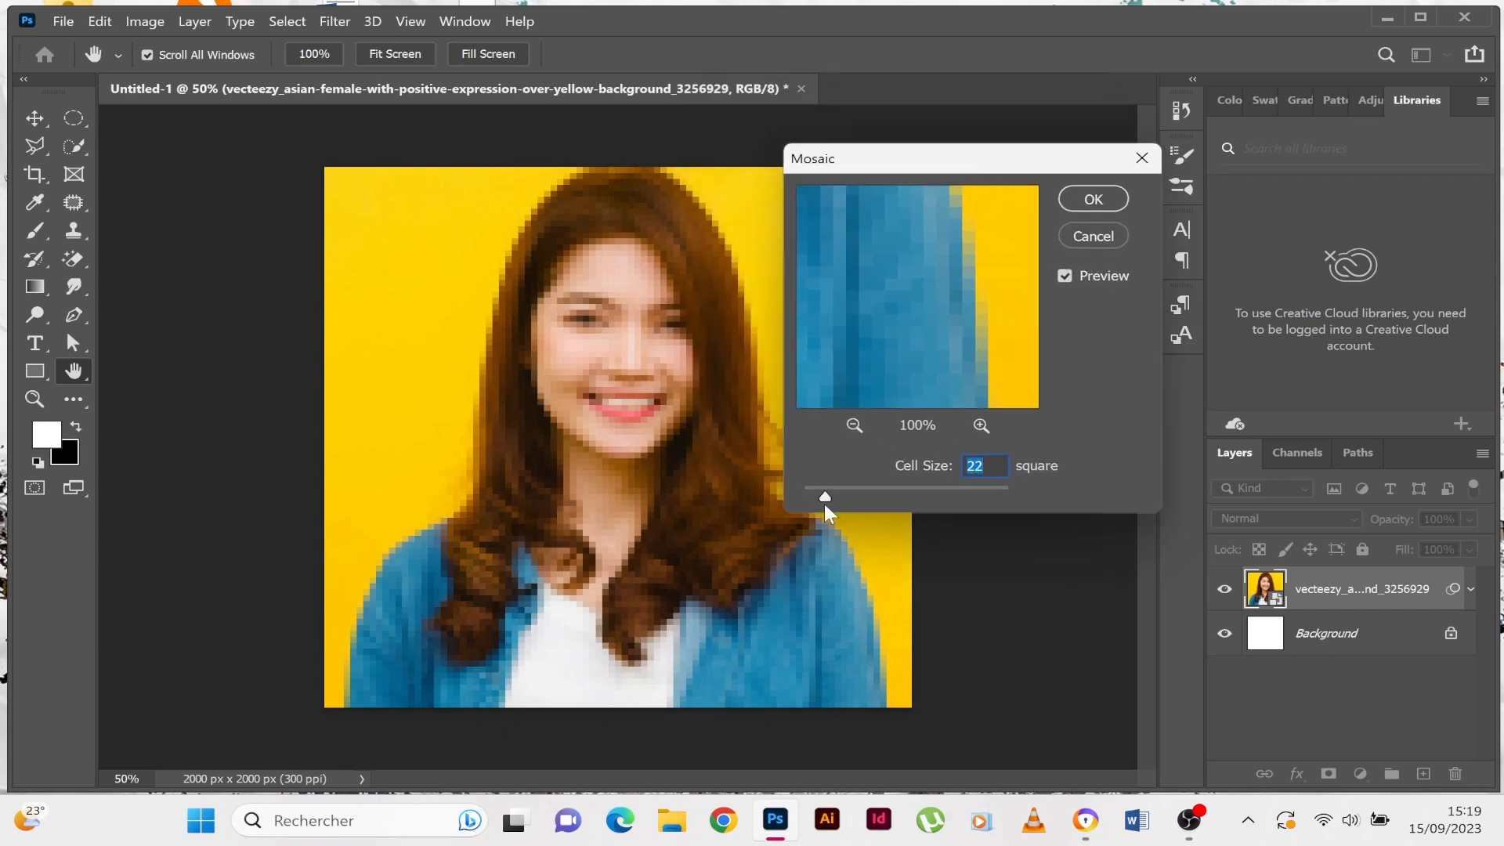
pyautogui.moveTo(824, 496); pyautogui.dragTo(816, 497)
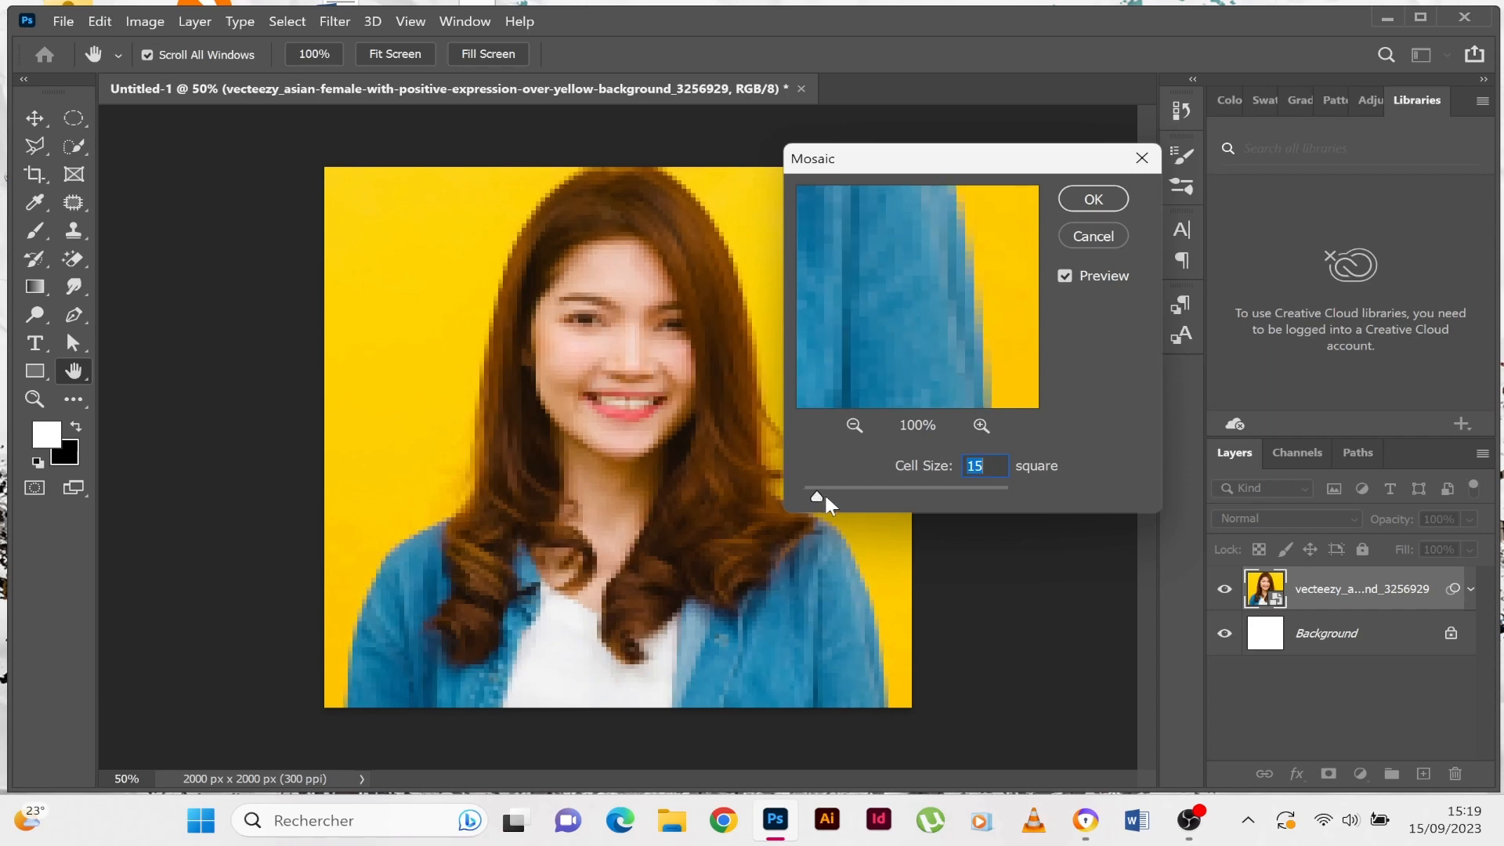
pyautogui.moveTo(815, 495); pyautogui.dragTo(819, 496)
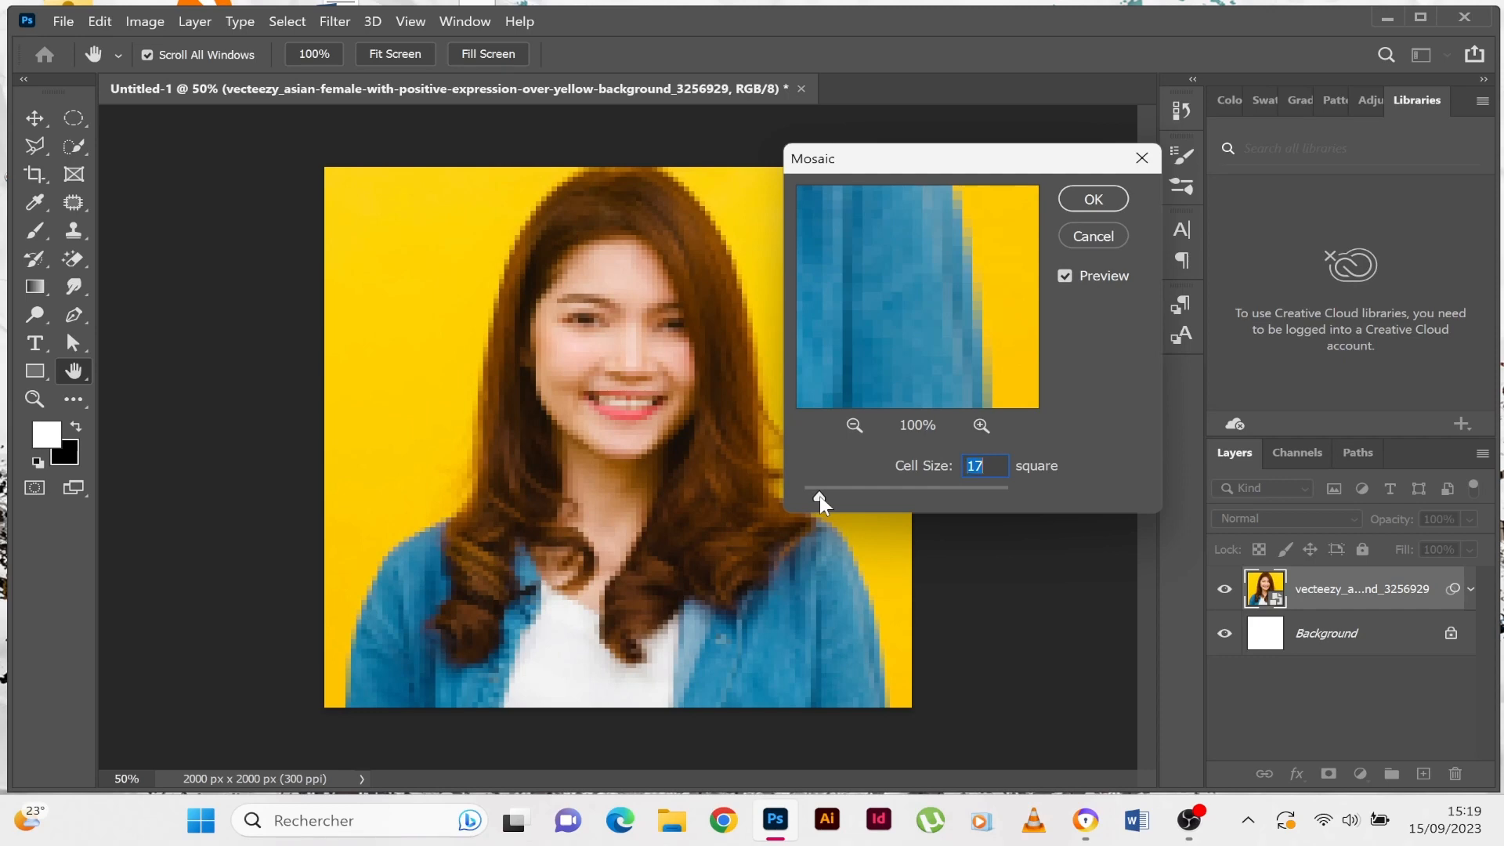
pyautogui.click(1093, 199)
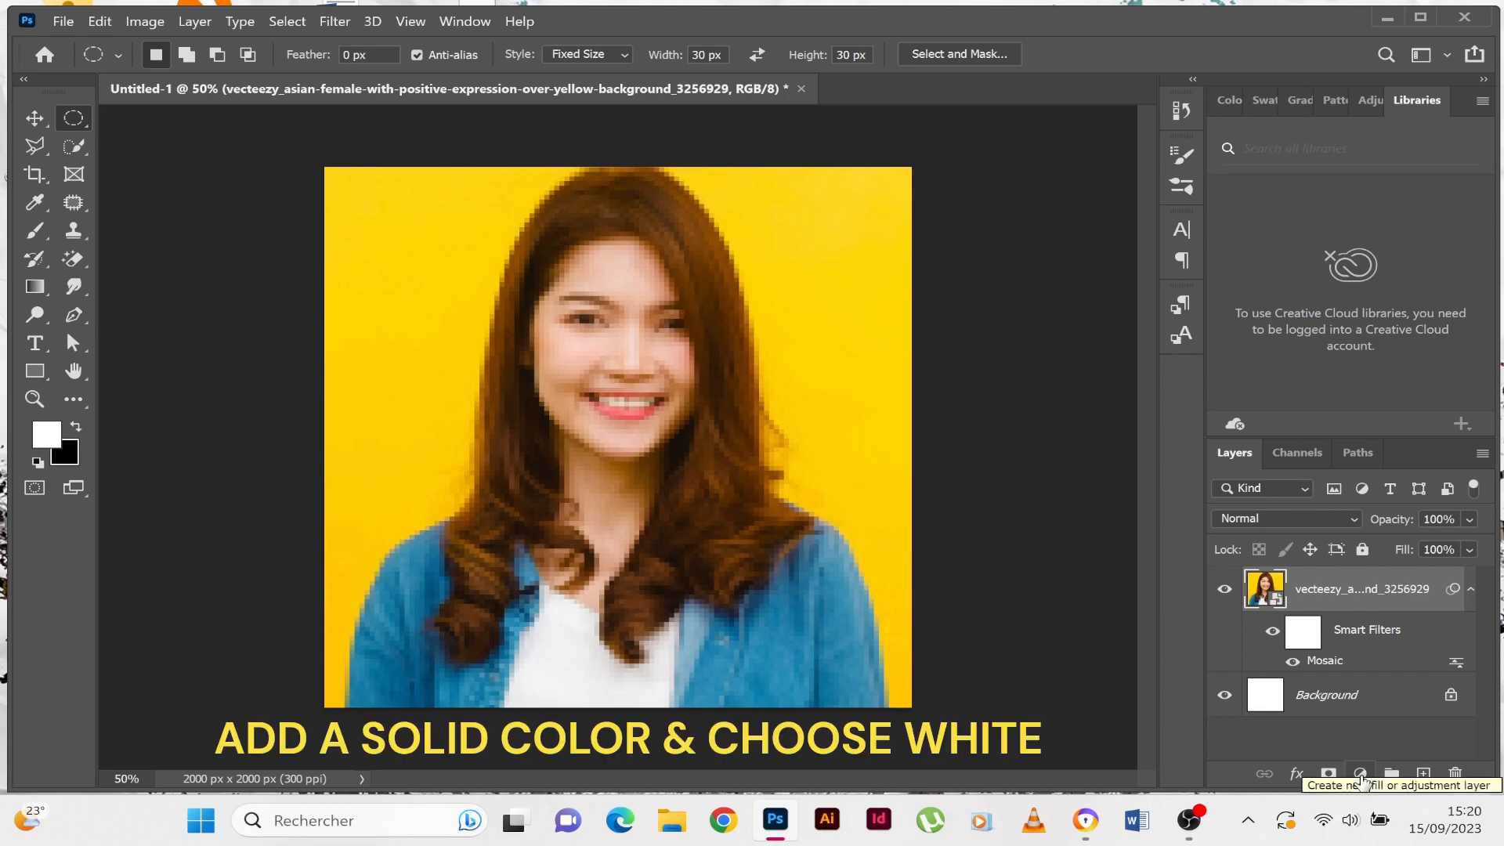
# Add a white (ffffff) Solid Color fill layer above the portrait
pyautogui.click(1361, 774)
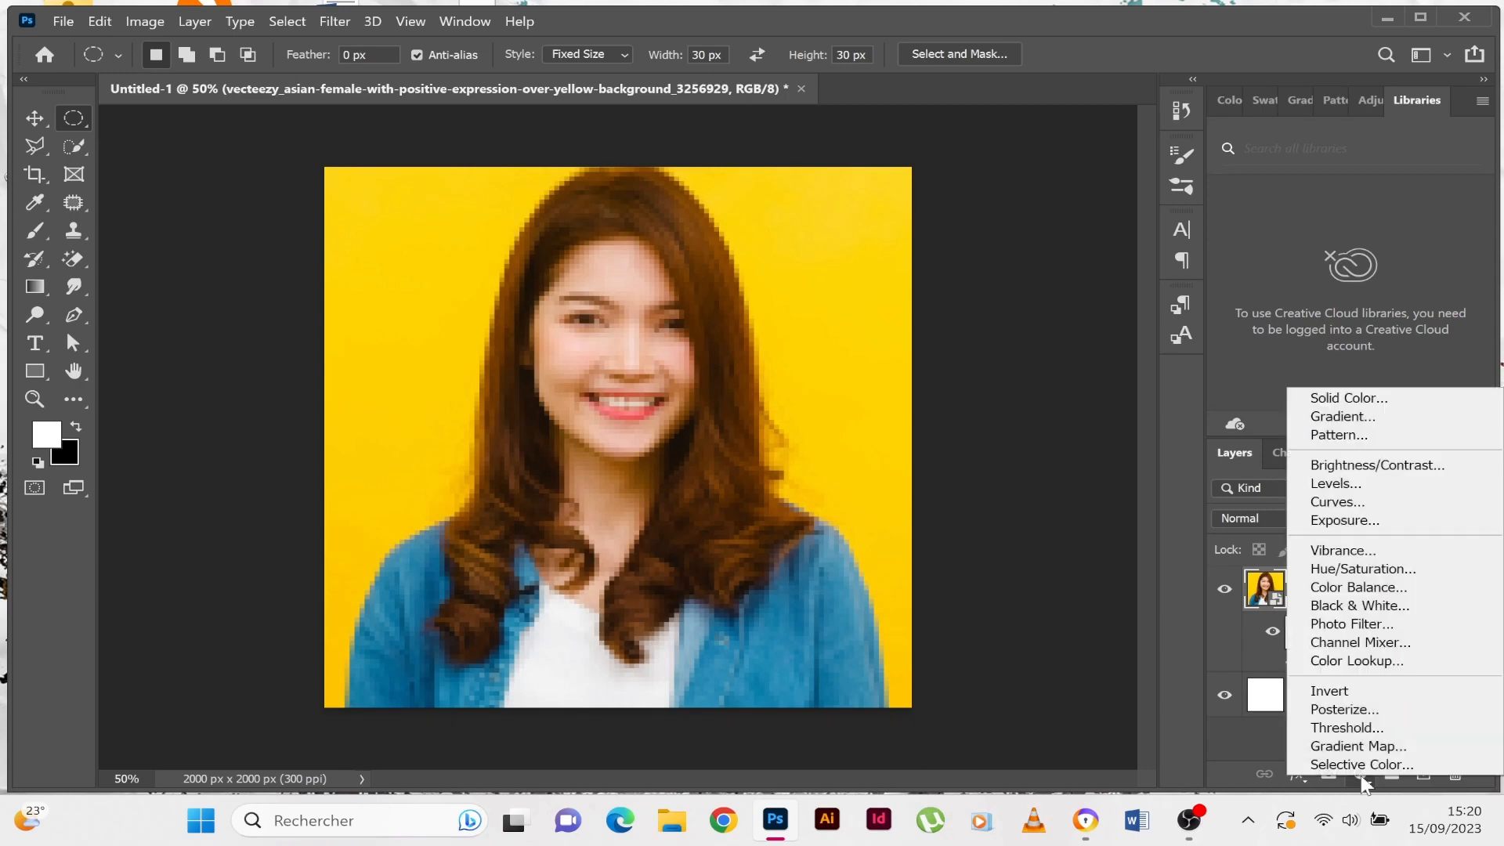
pyautogui.click(1396, 397)
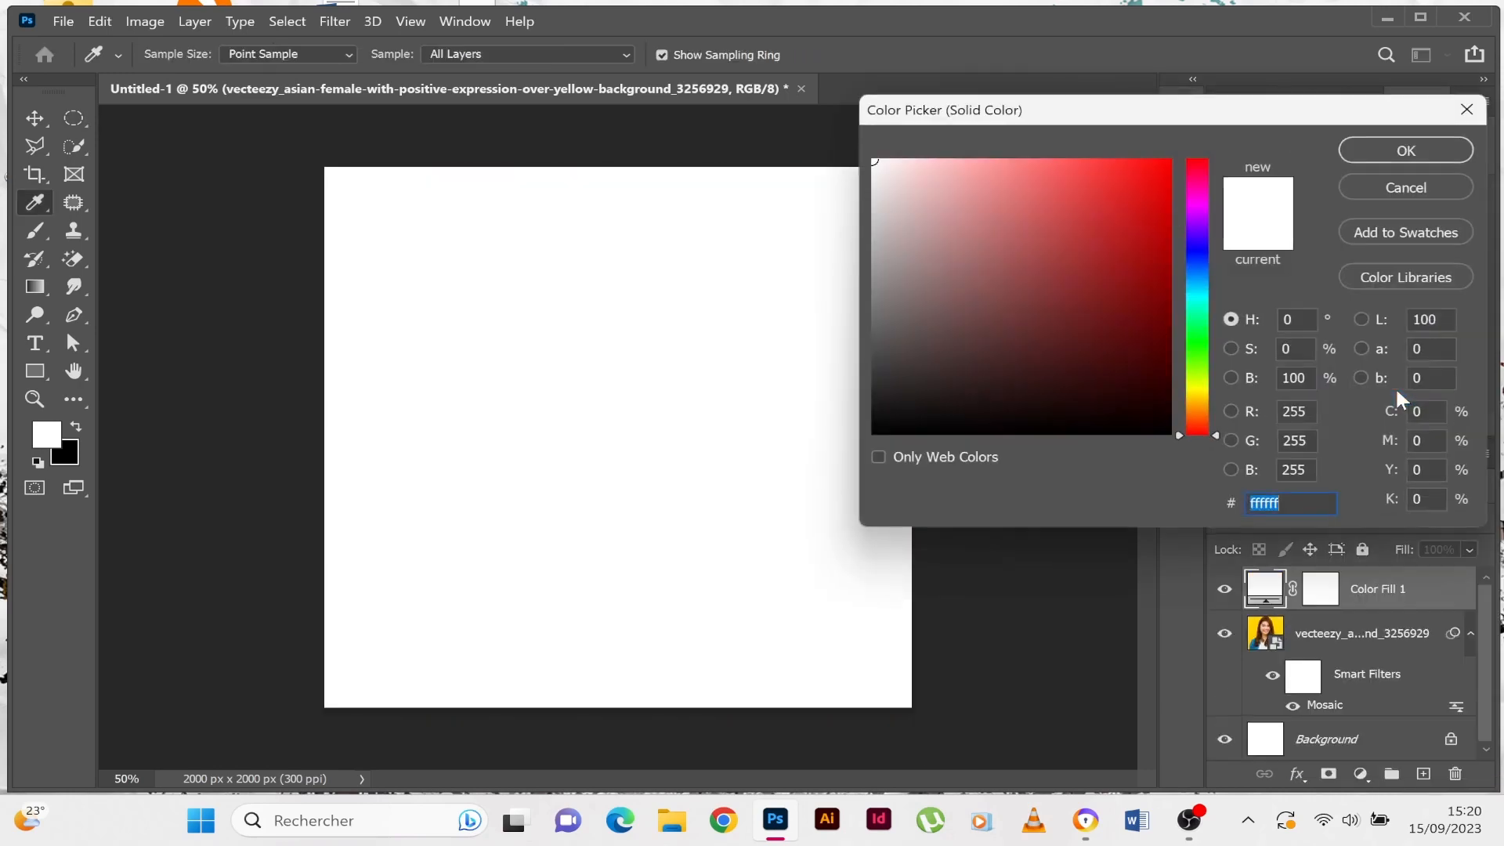
pyautogui.click(1403, 147)
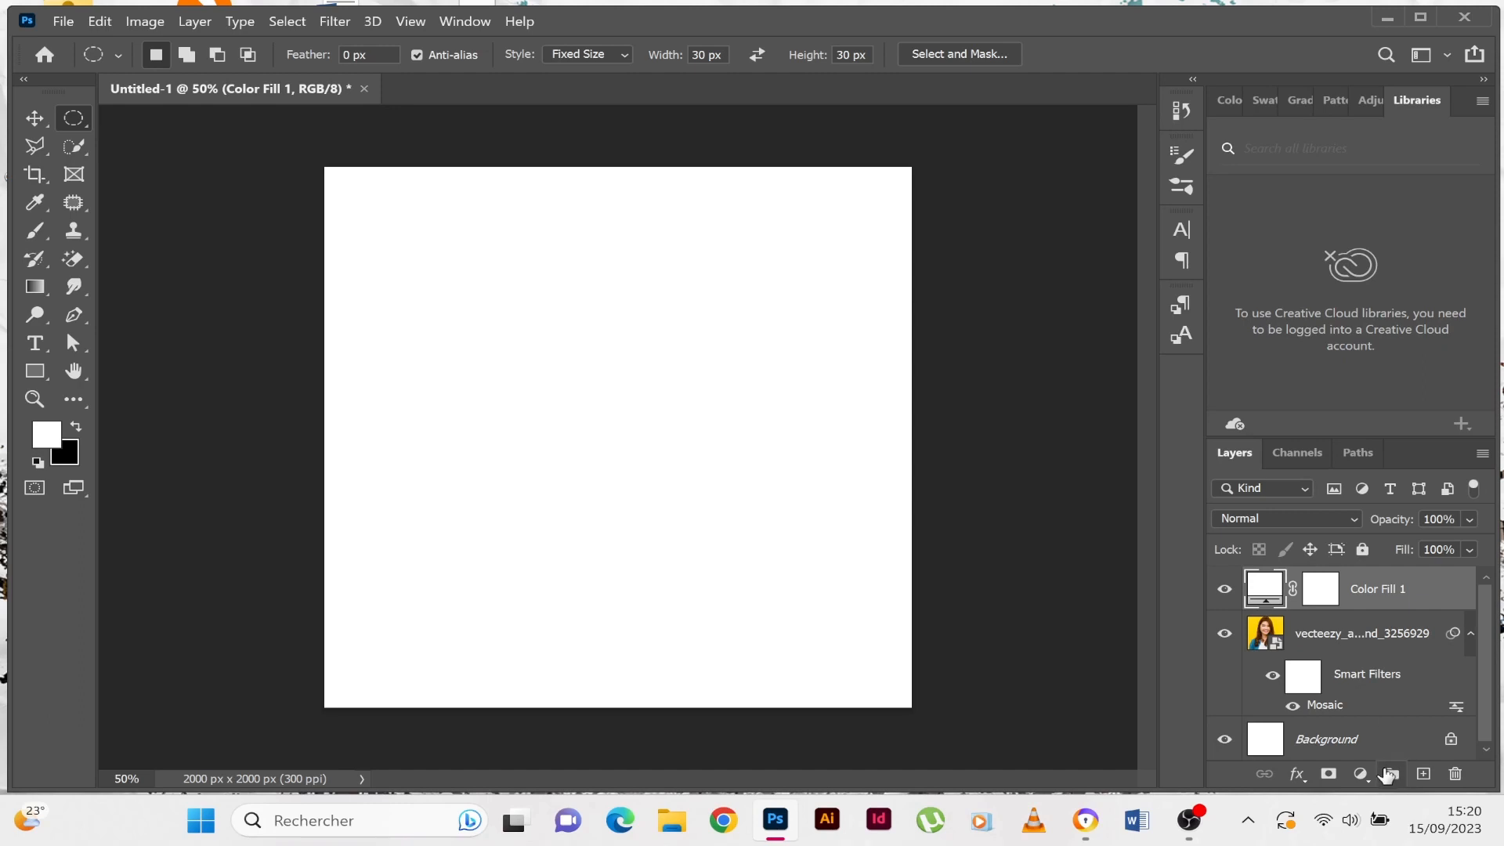
# Apply a Pattern Overlay to the white fill layer using the newly defined circle pattern, the third circle swatch
pyautogui.click(1361, 775)
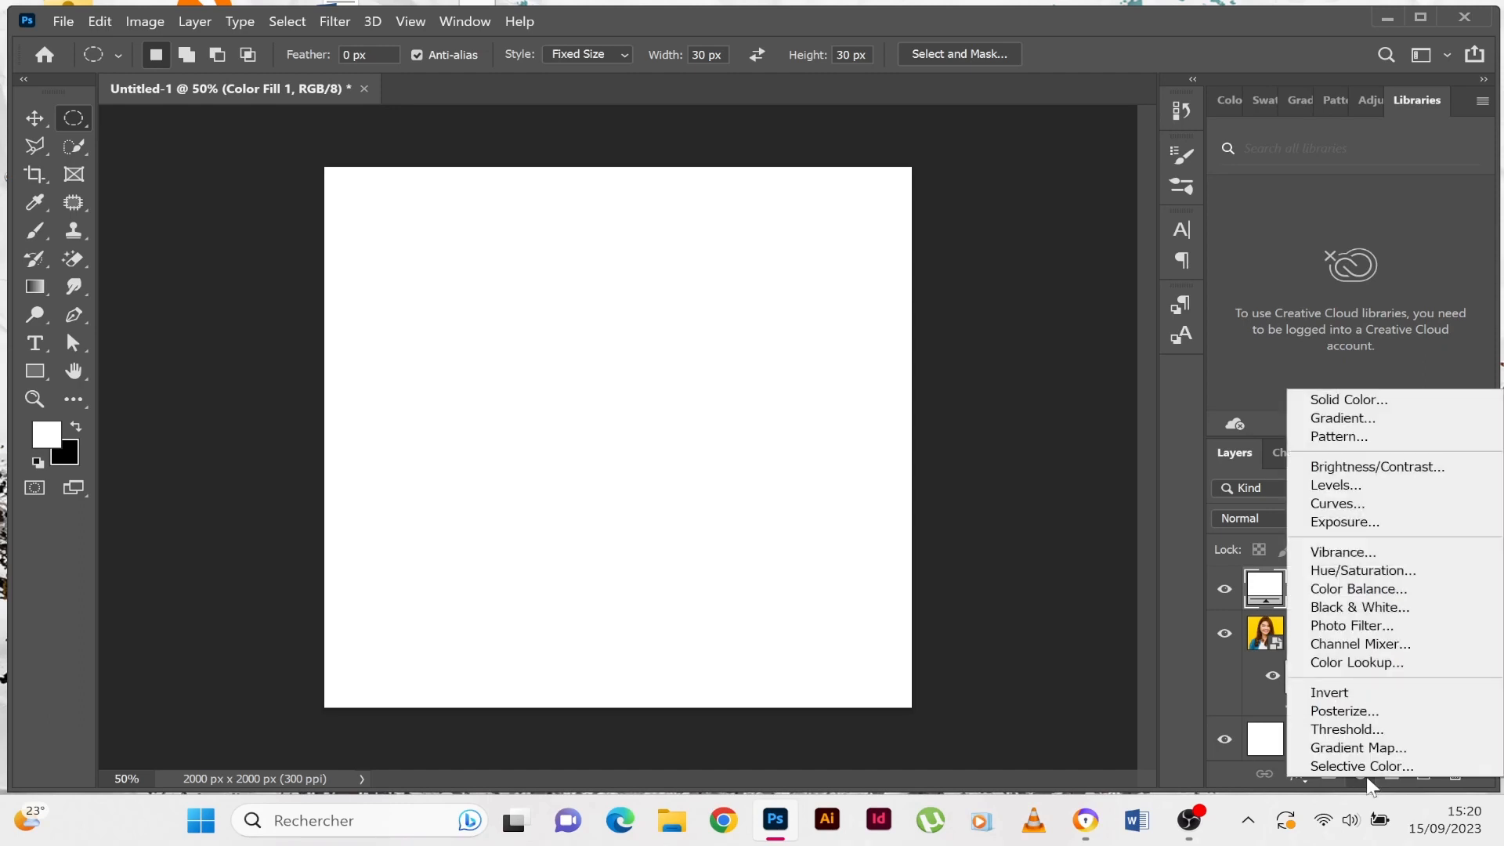
pyautogui.click(1367, 778)
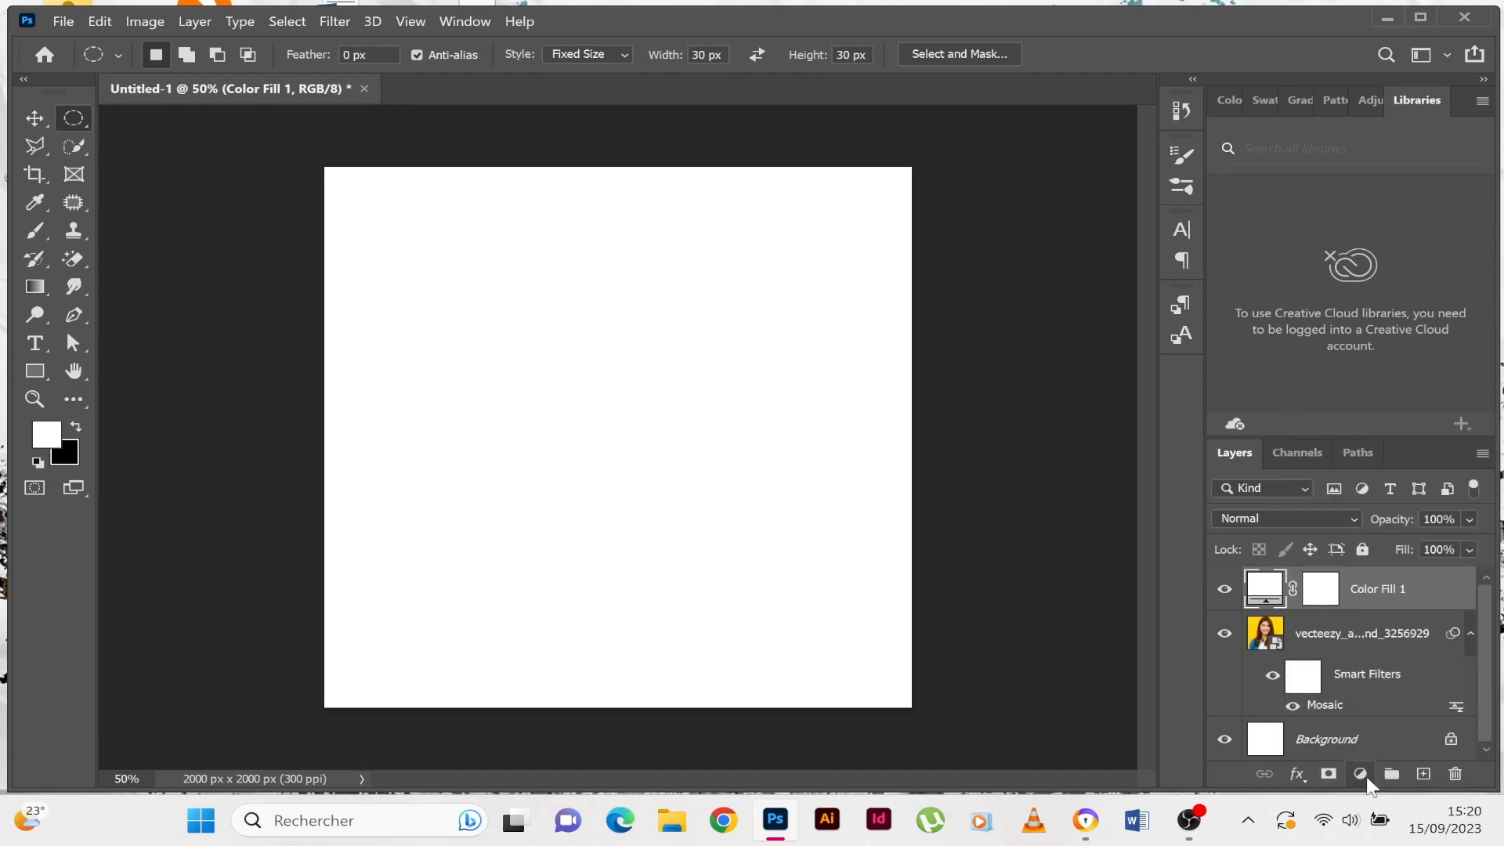
pyautogui.click(1296, 775)
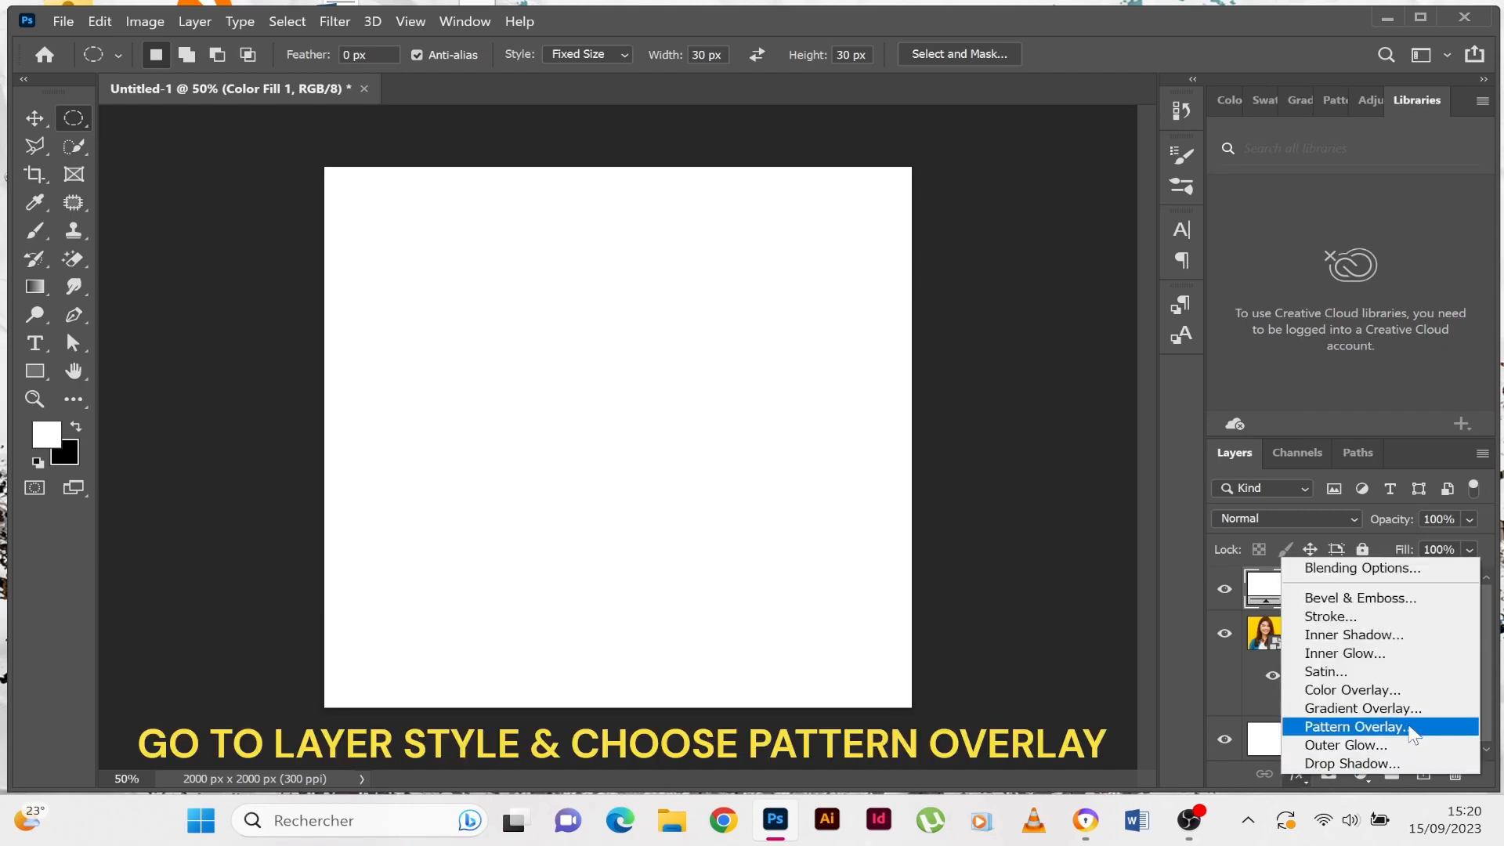
pyautogui.click(1410, 728)
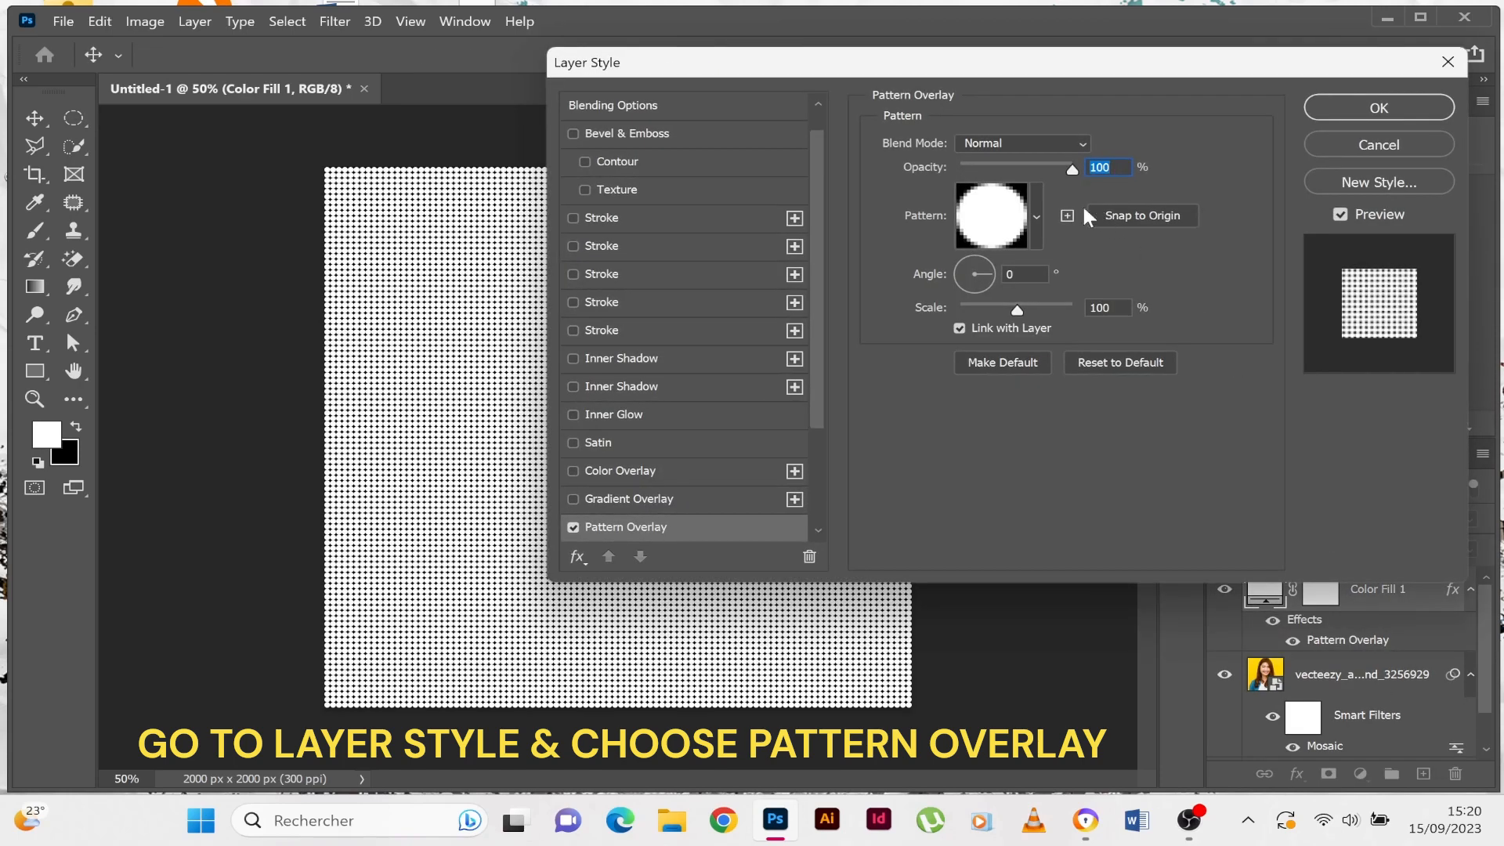
pyautogui.click(1037, 213)
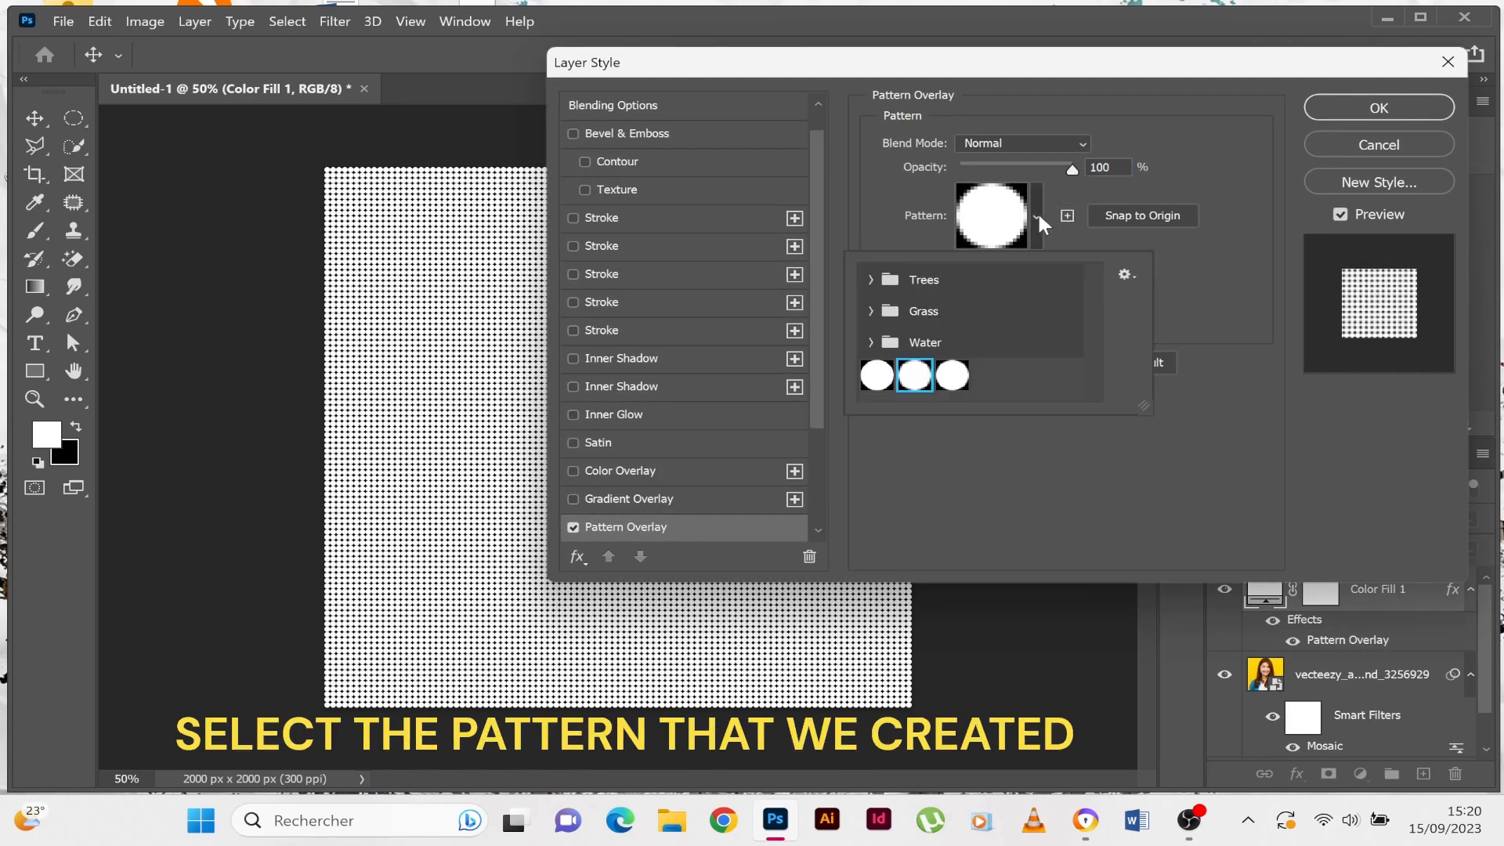
pyautogui.click(956, 377)
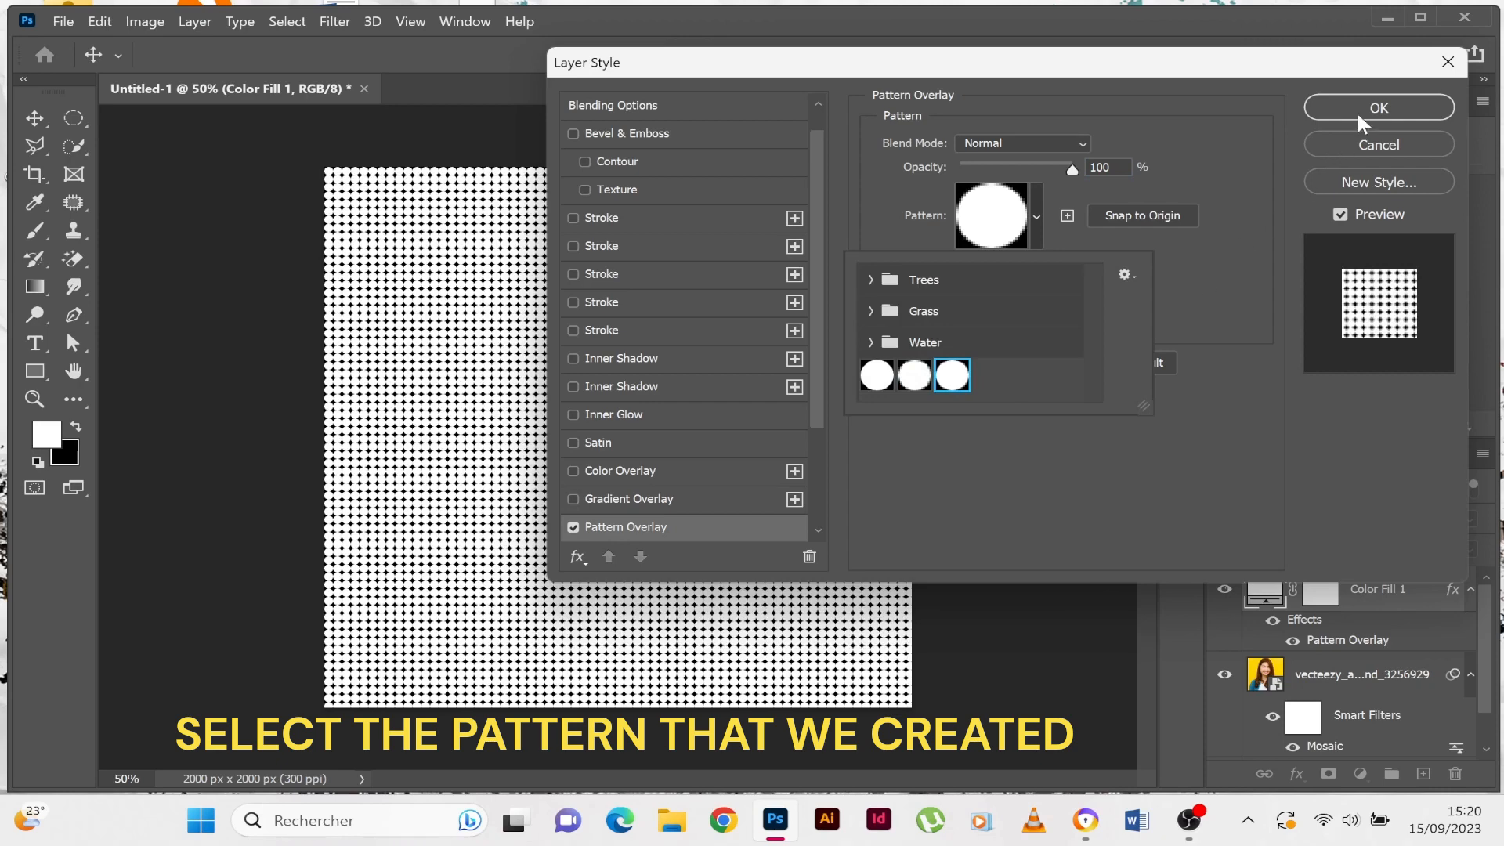
pyautogui.click(1253, 182)
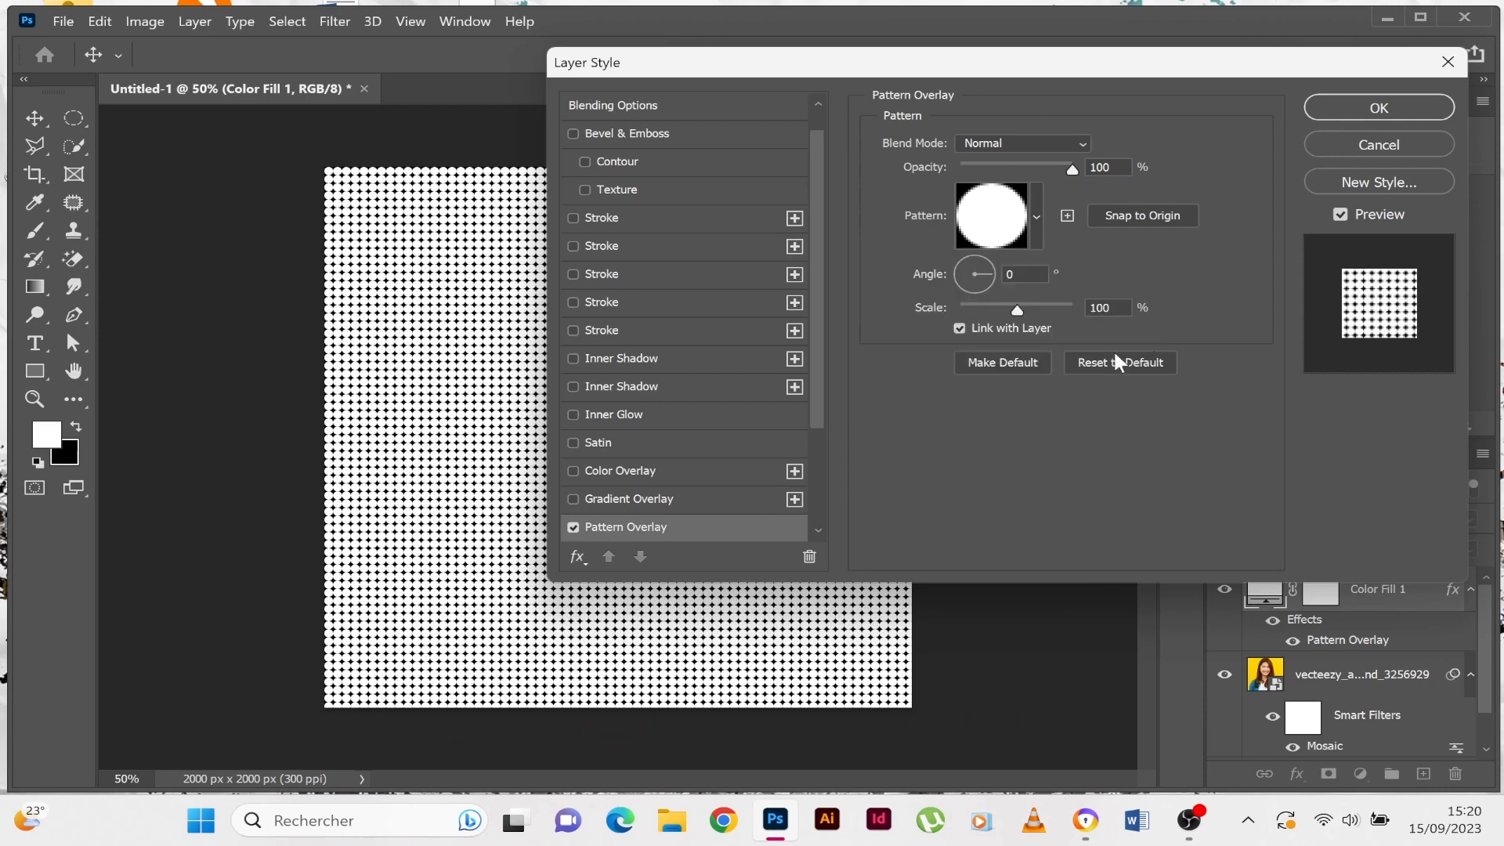
pyautogui.click(1356, 108)
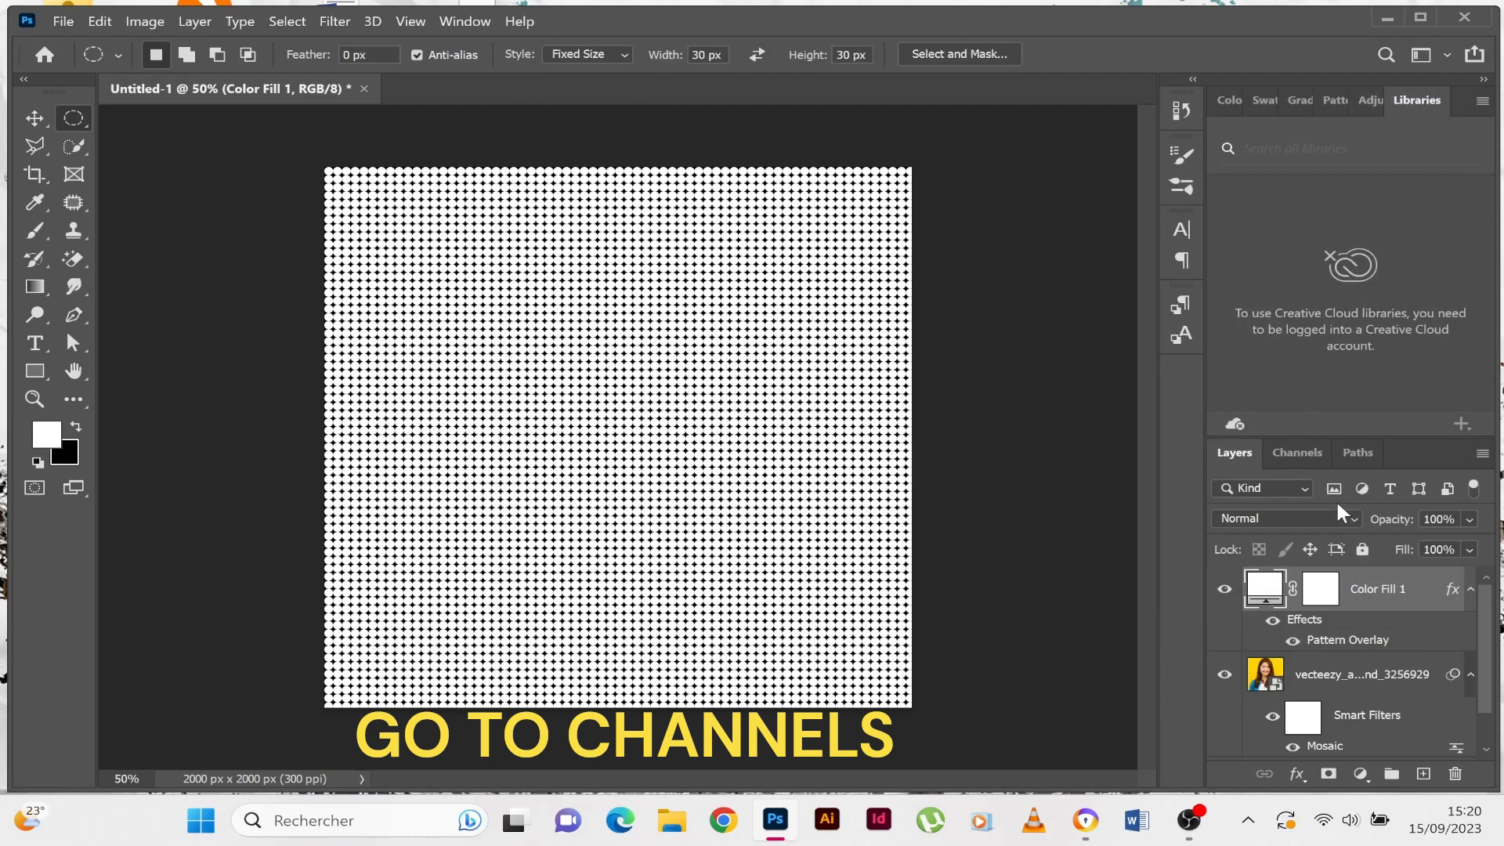
# Load the white dots as a selection from the RGB composite channel
pyautogui.click(1290, 453)
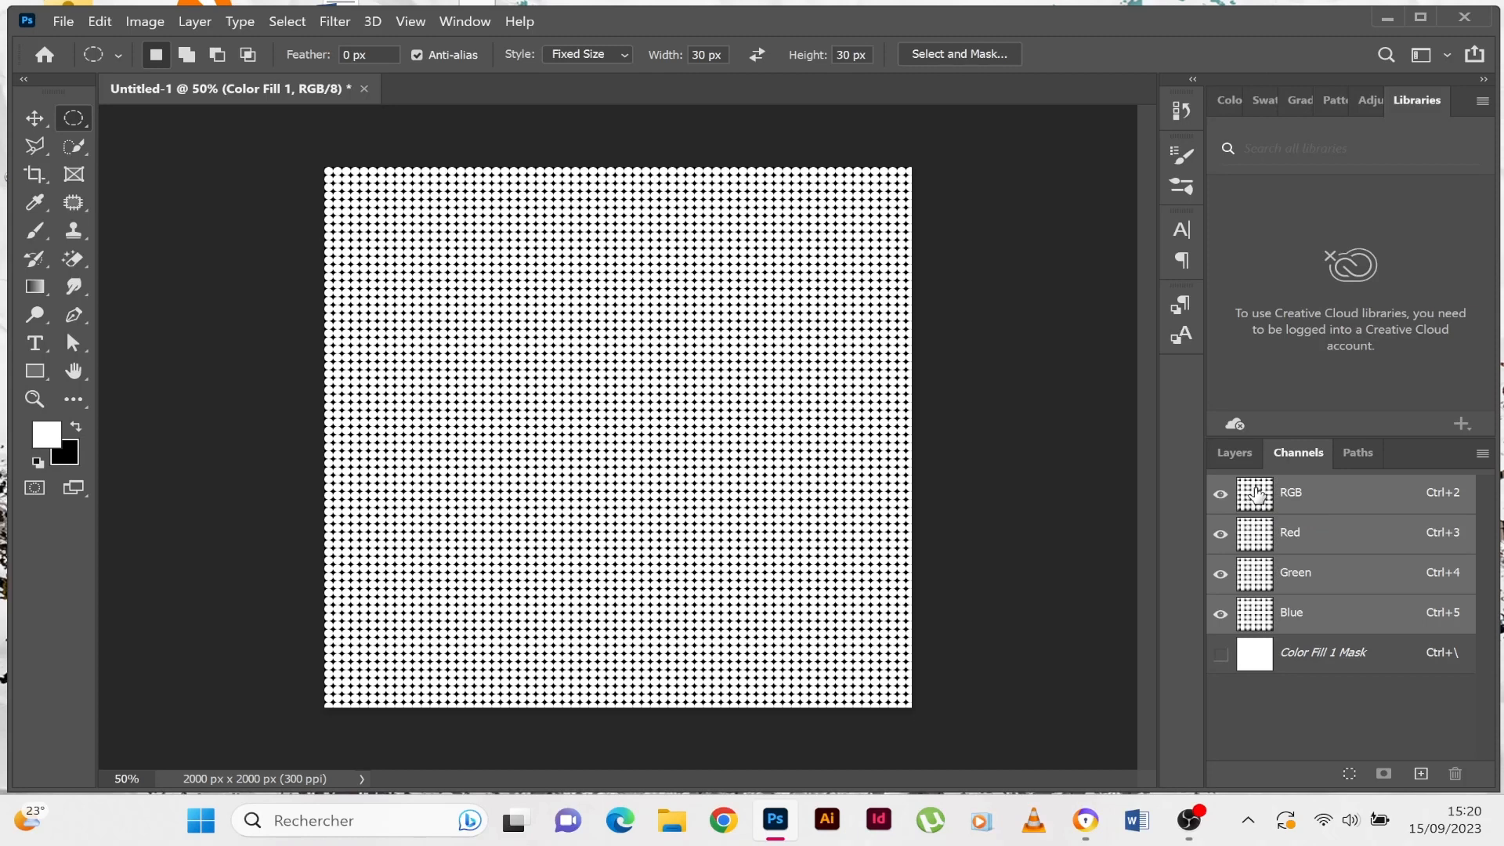
pyautogui.click(1236, 454)
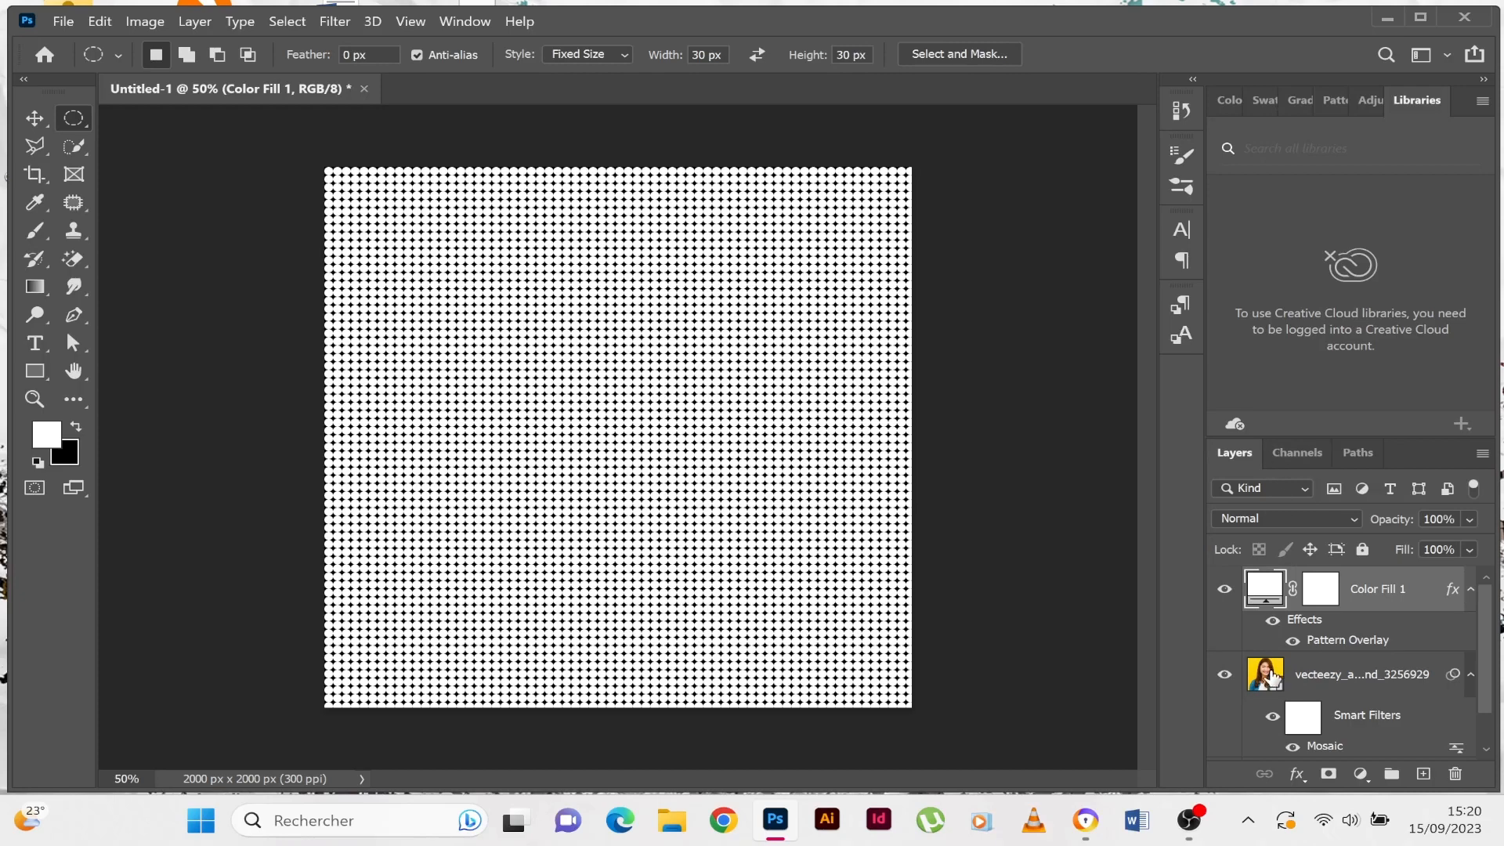
pyautogui.click(1296, 454)
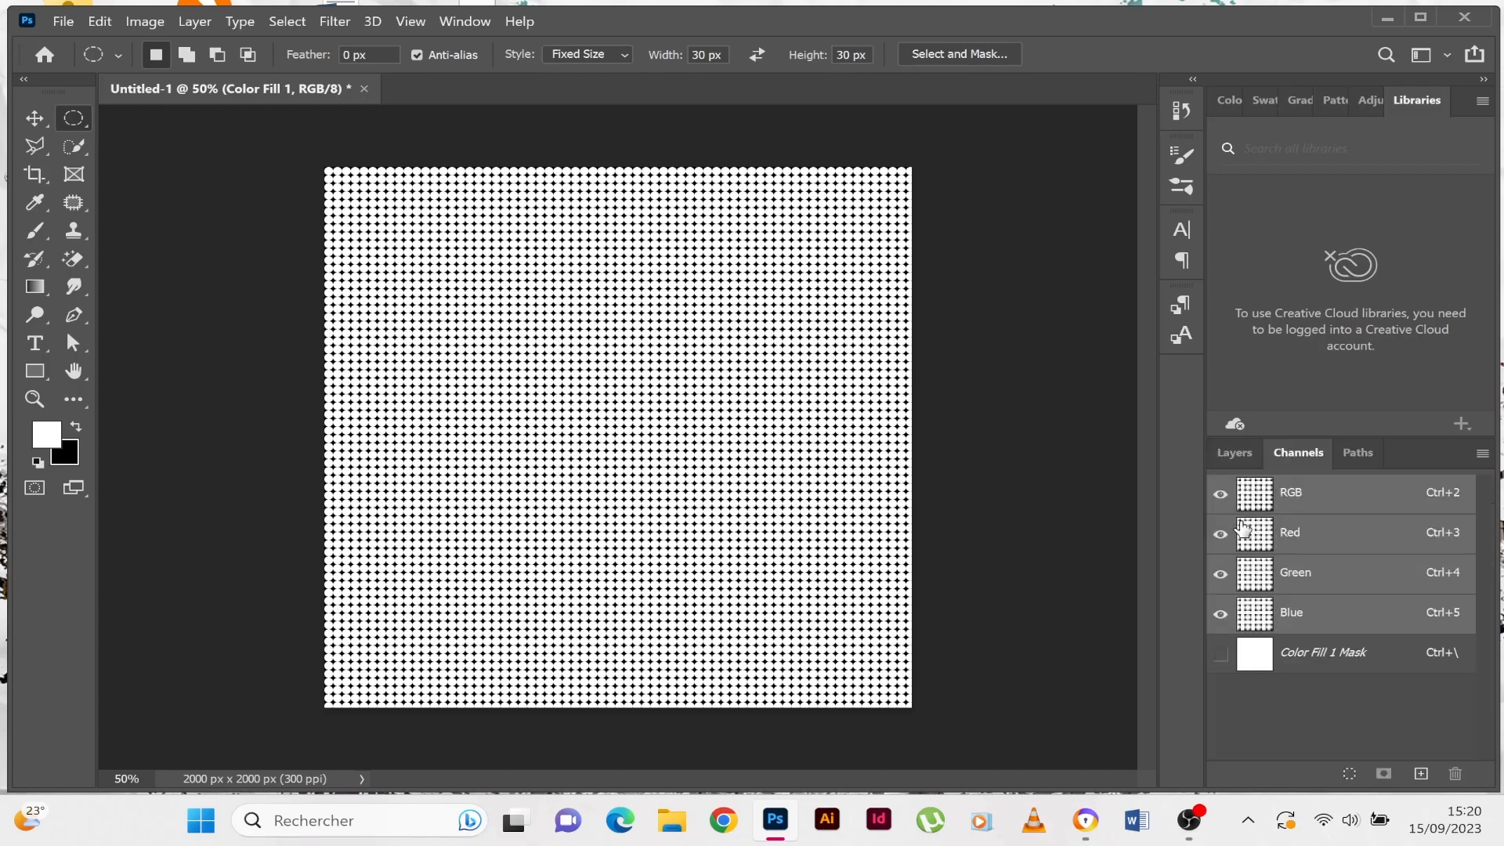
pyautogui.keyDown('ctrl'); pyautogui.click(1251, 501); pyautogui.keyUp('ctrl')
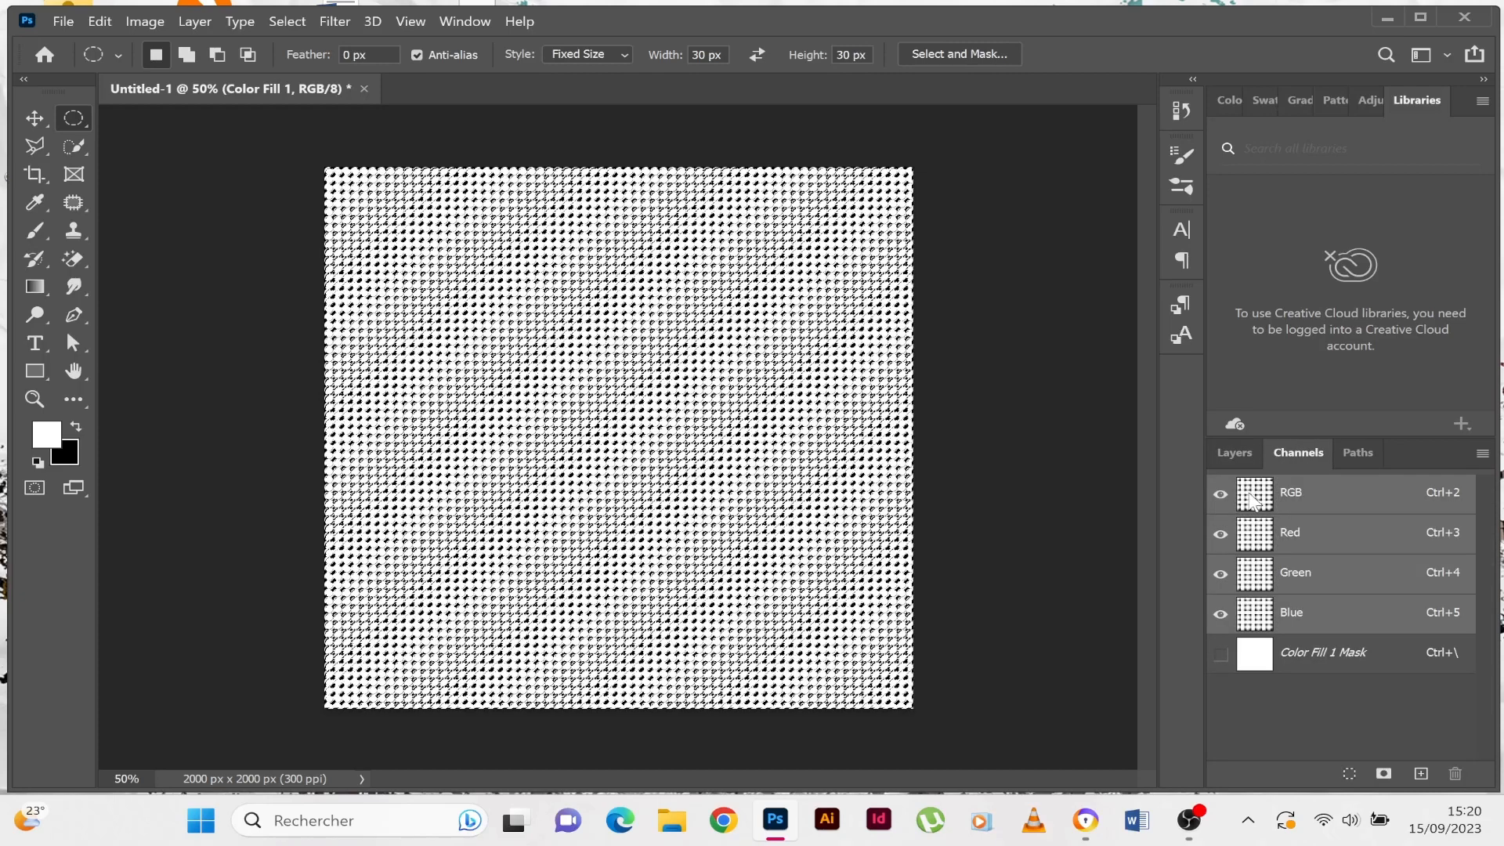
# Delete the patterned white fill layer and mask the portrait layer with the dot selection
pyautogui.click(1242, 453)
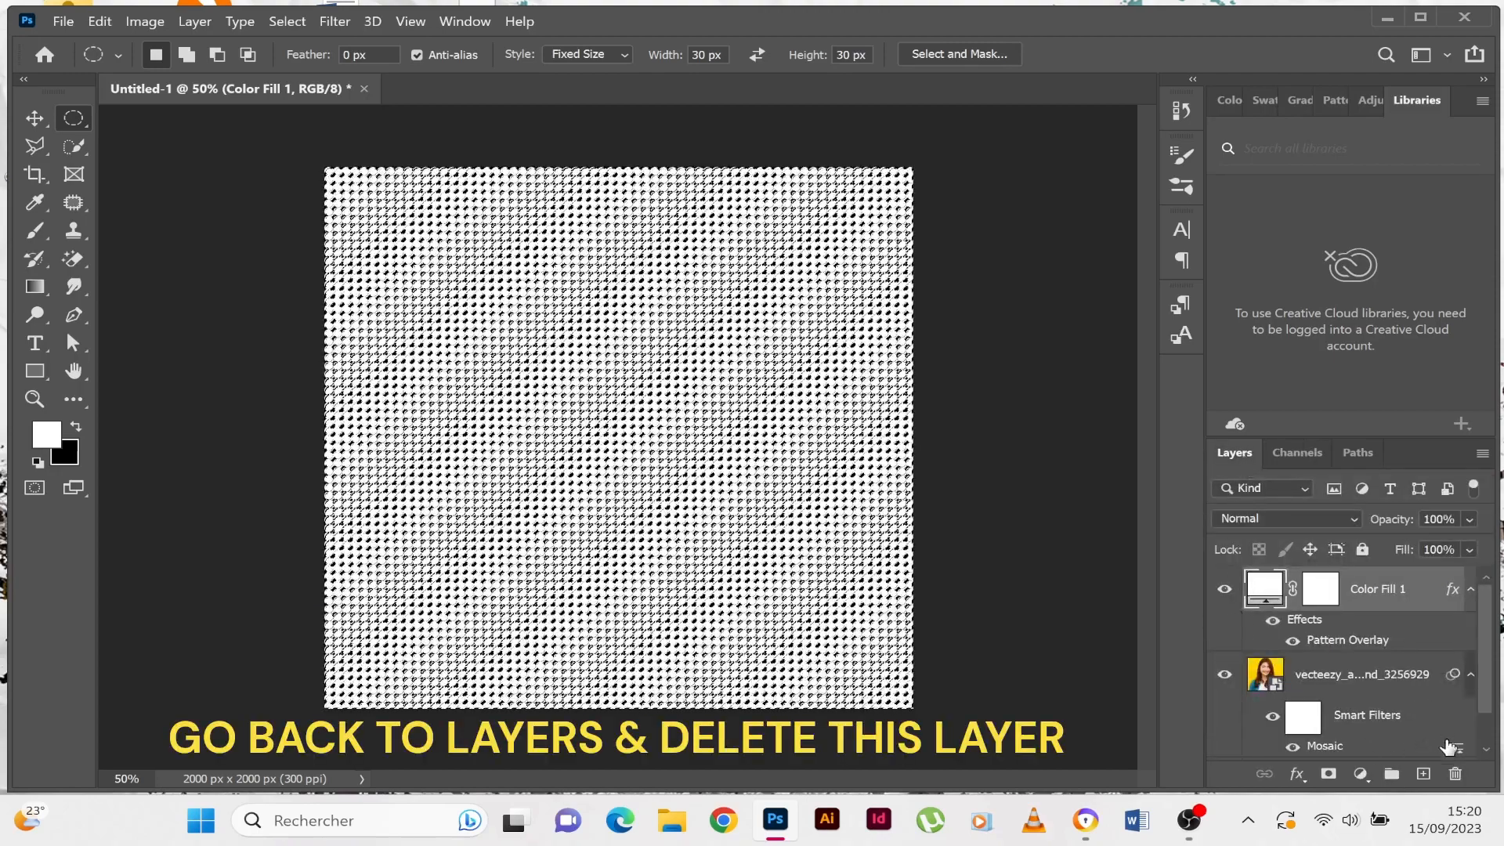
pyautogui.click(1455, 775)
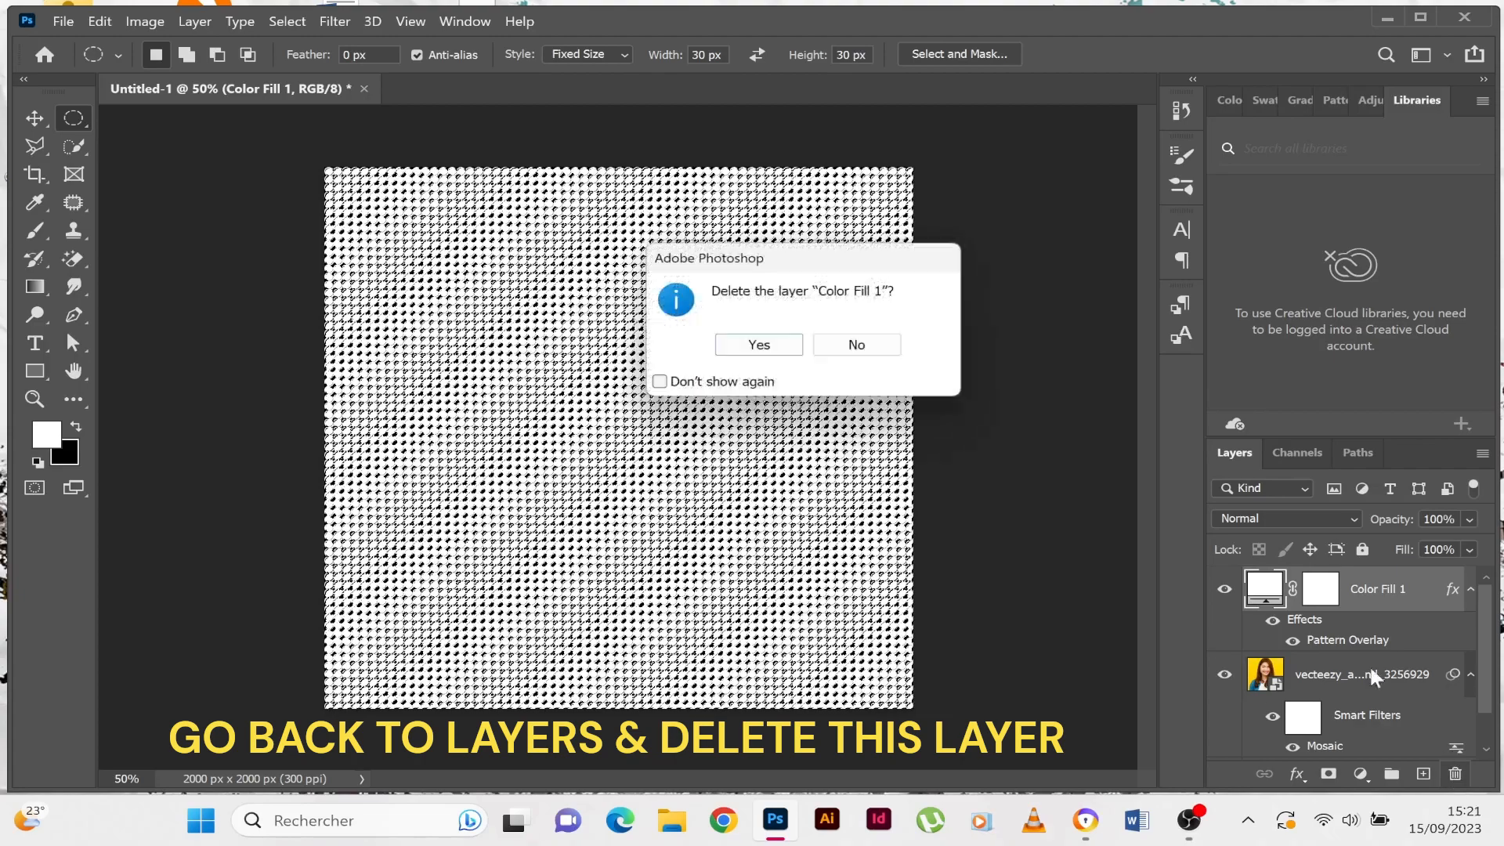
pyautogui.click(778, 355)
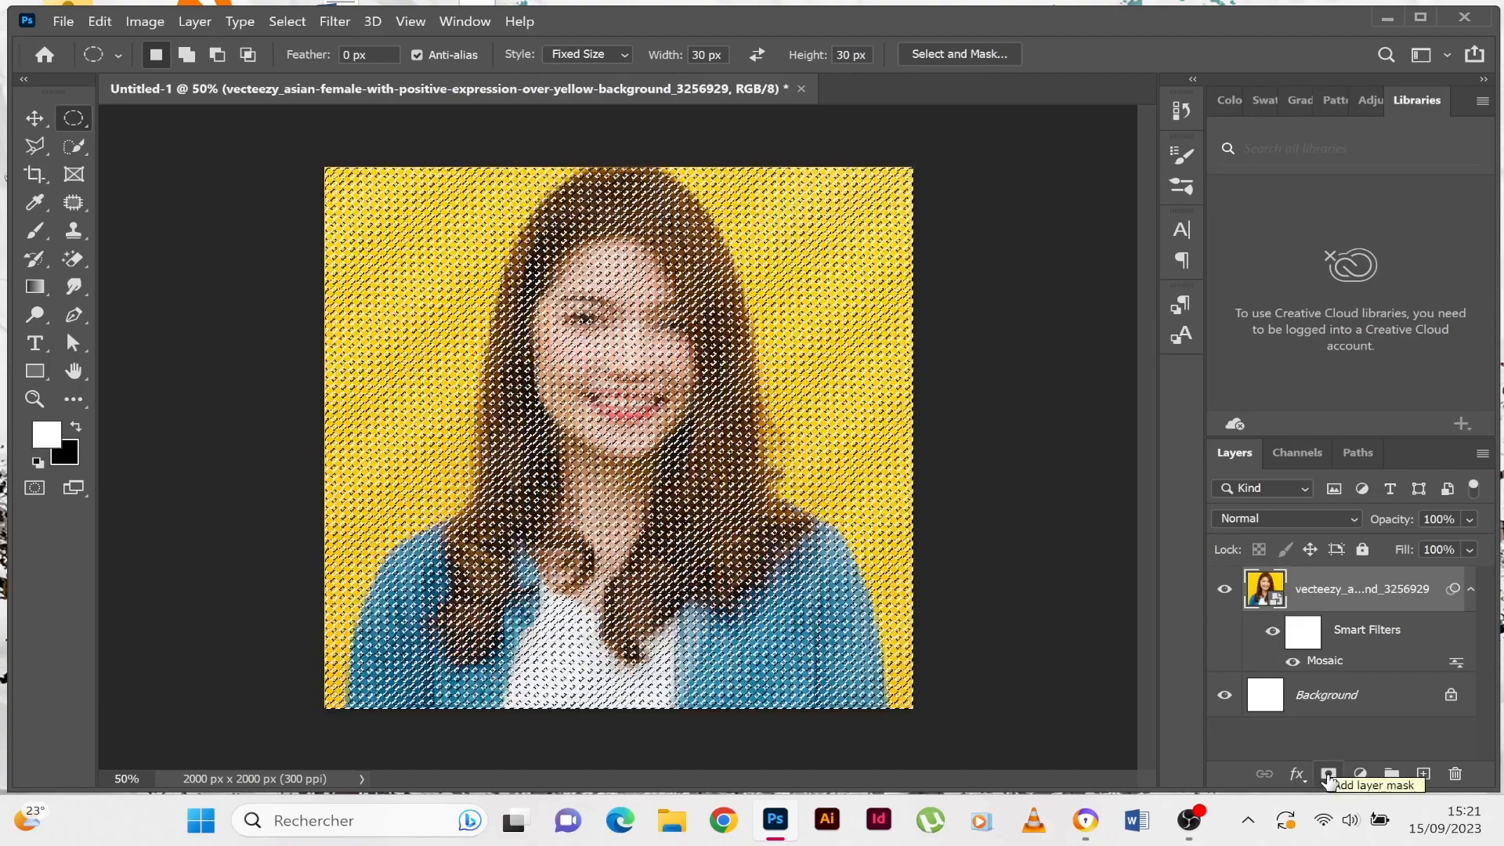
pyautogui.click(1328, 775)
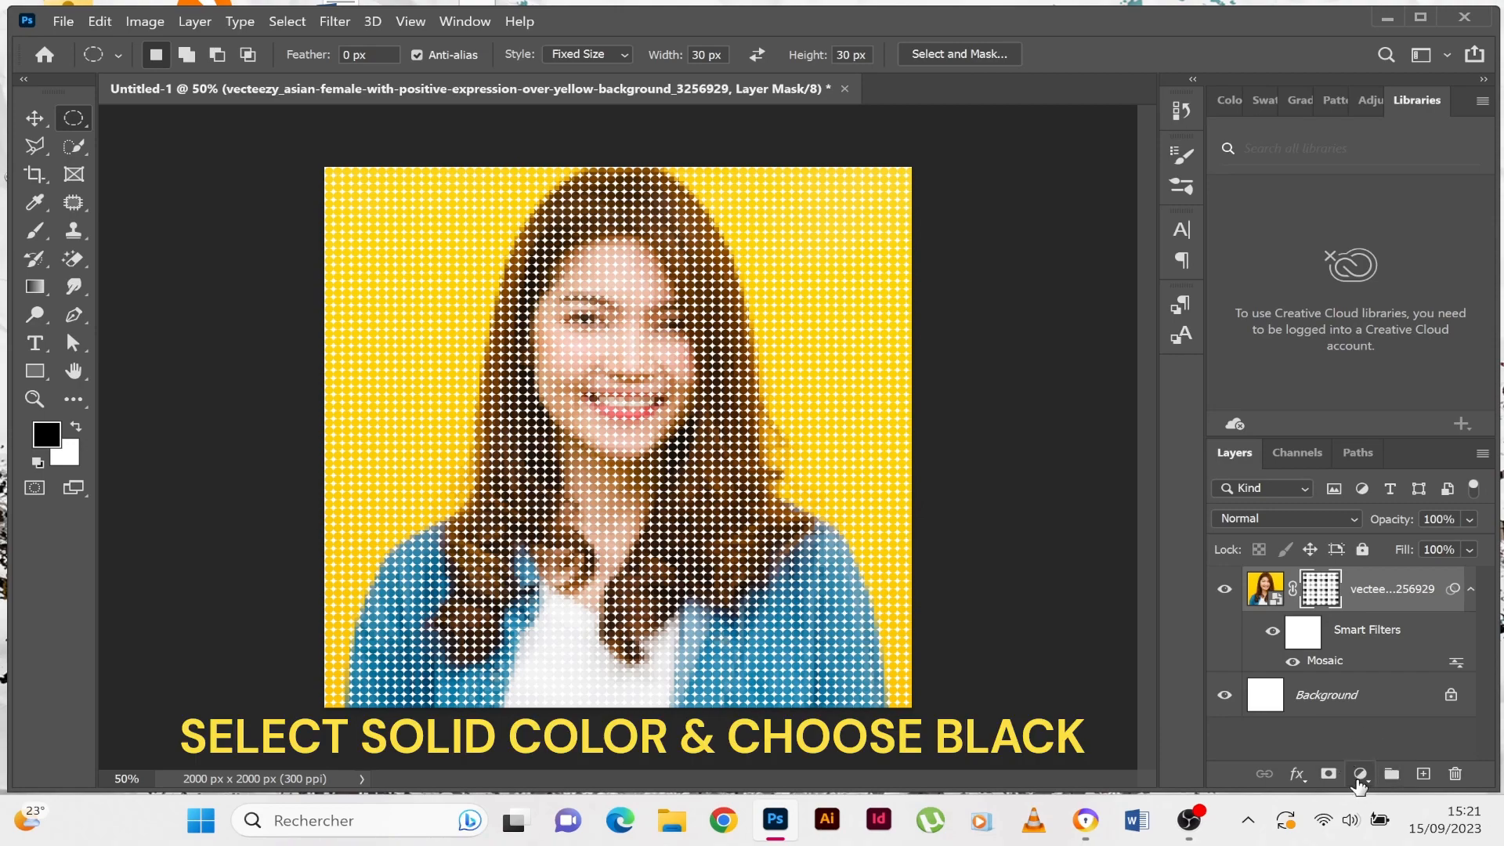
# Add a black Solid Color fill layer and place it directly beneath the portrait layer
pyautogui.click(1359, 775)
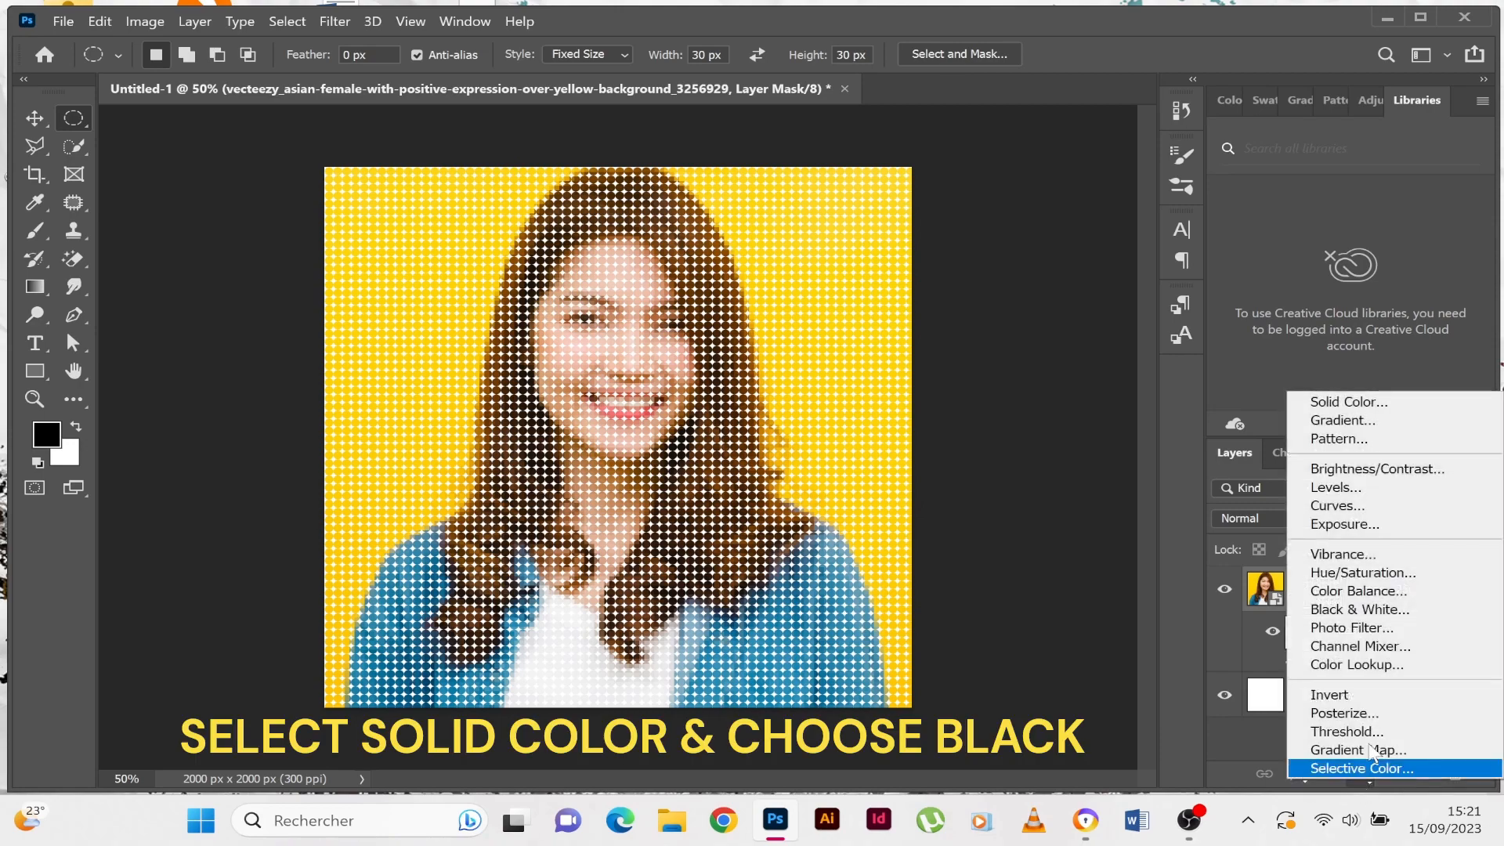
pyautogui.click(1367, 408)
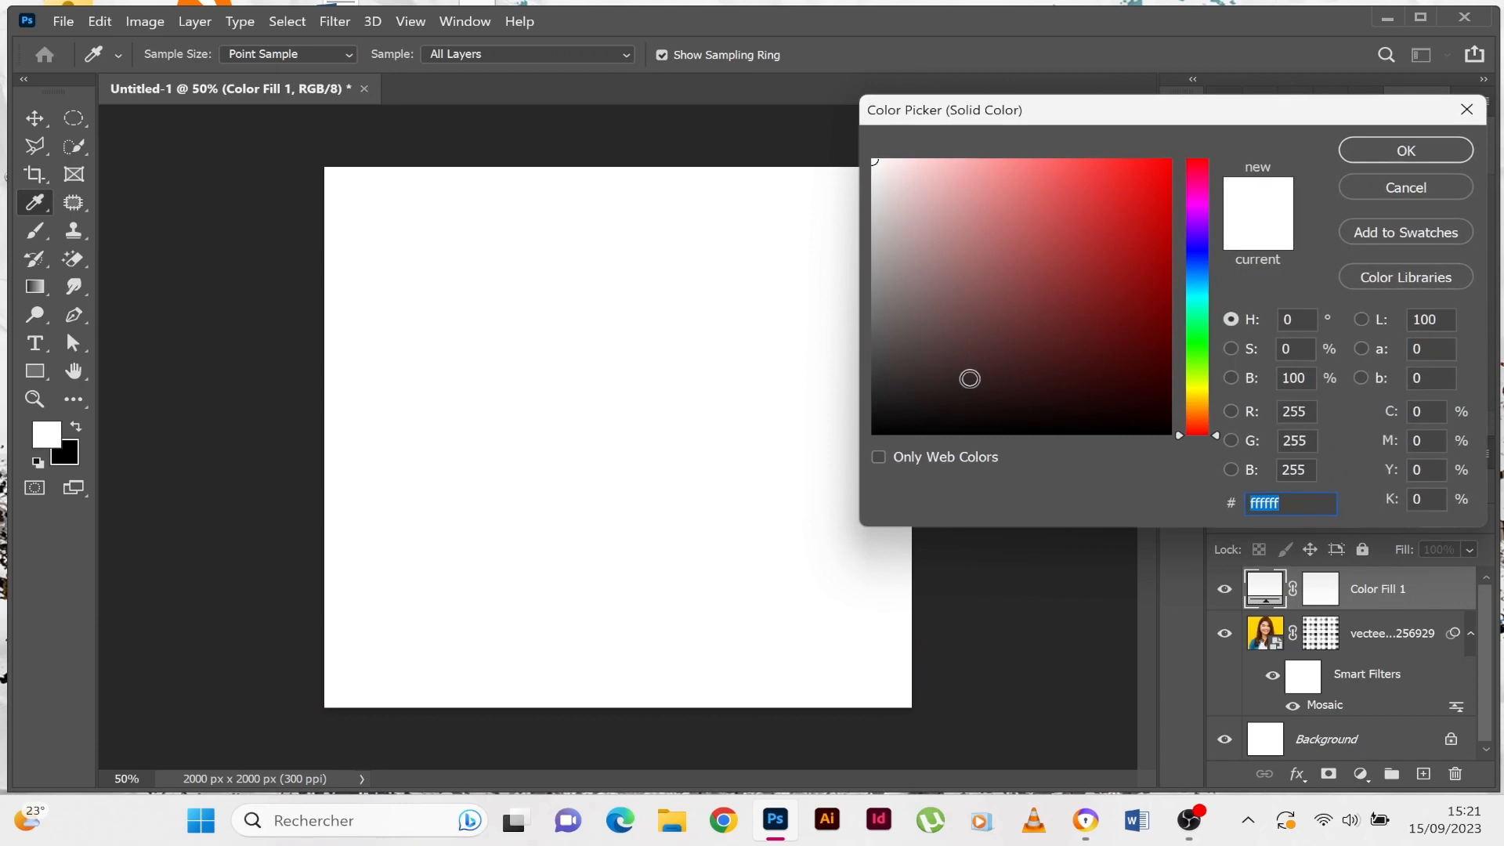
pyautogui.moveTo(970, 376); pyautogui.dragTo(869, 453)
pyautogui.click(1430, 152)
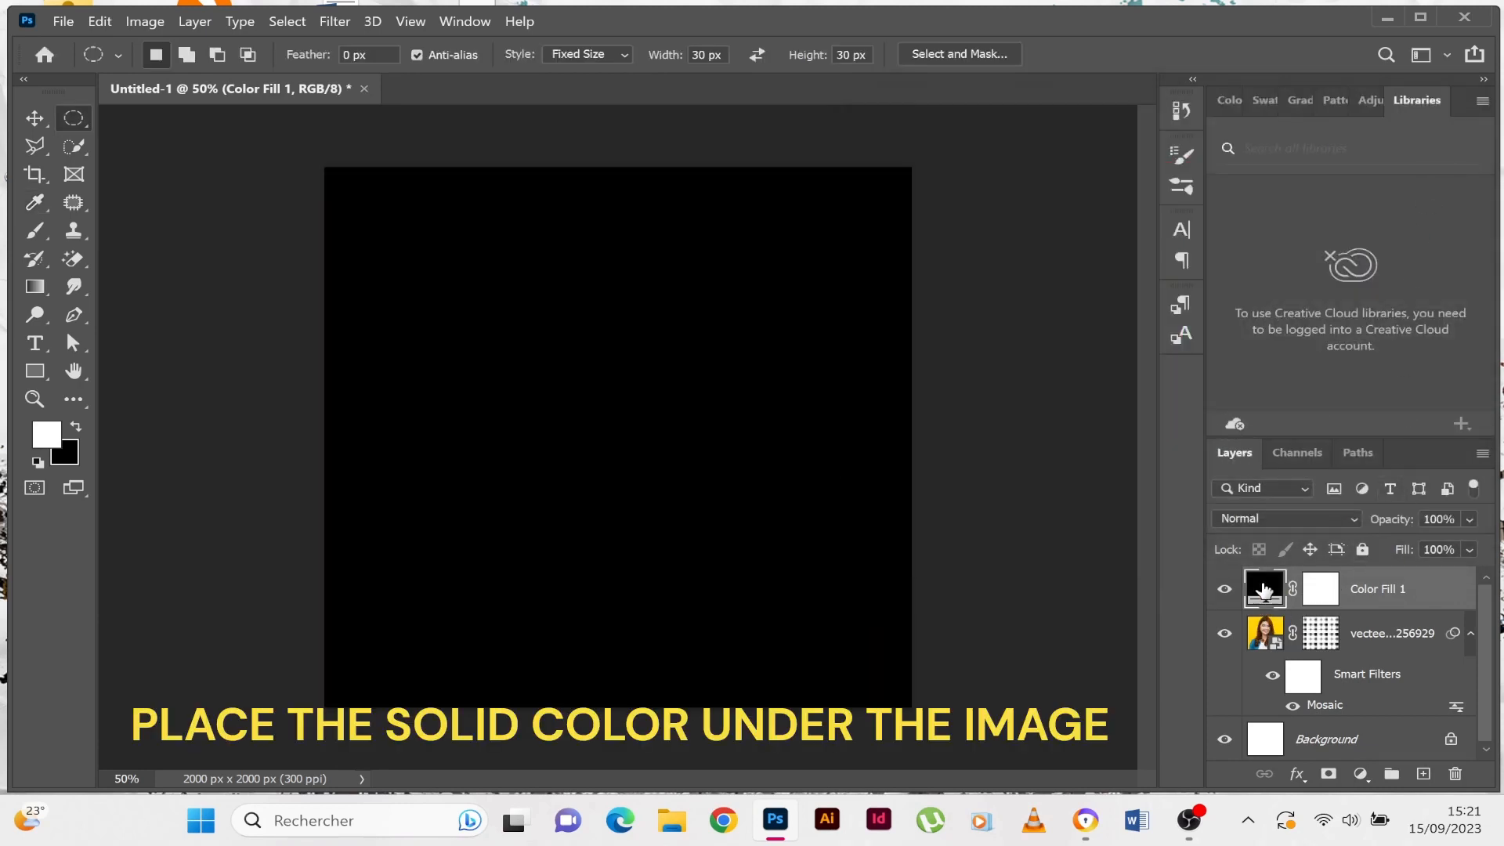
pyautogui.moveTo(1264, 592); pyautogui.dragTo(1284, 688)
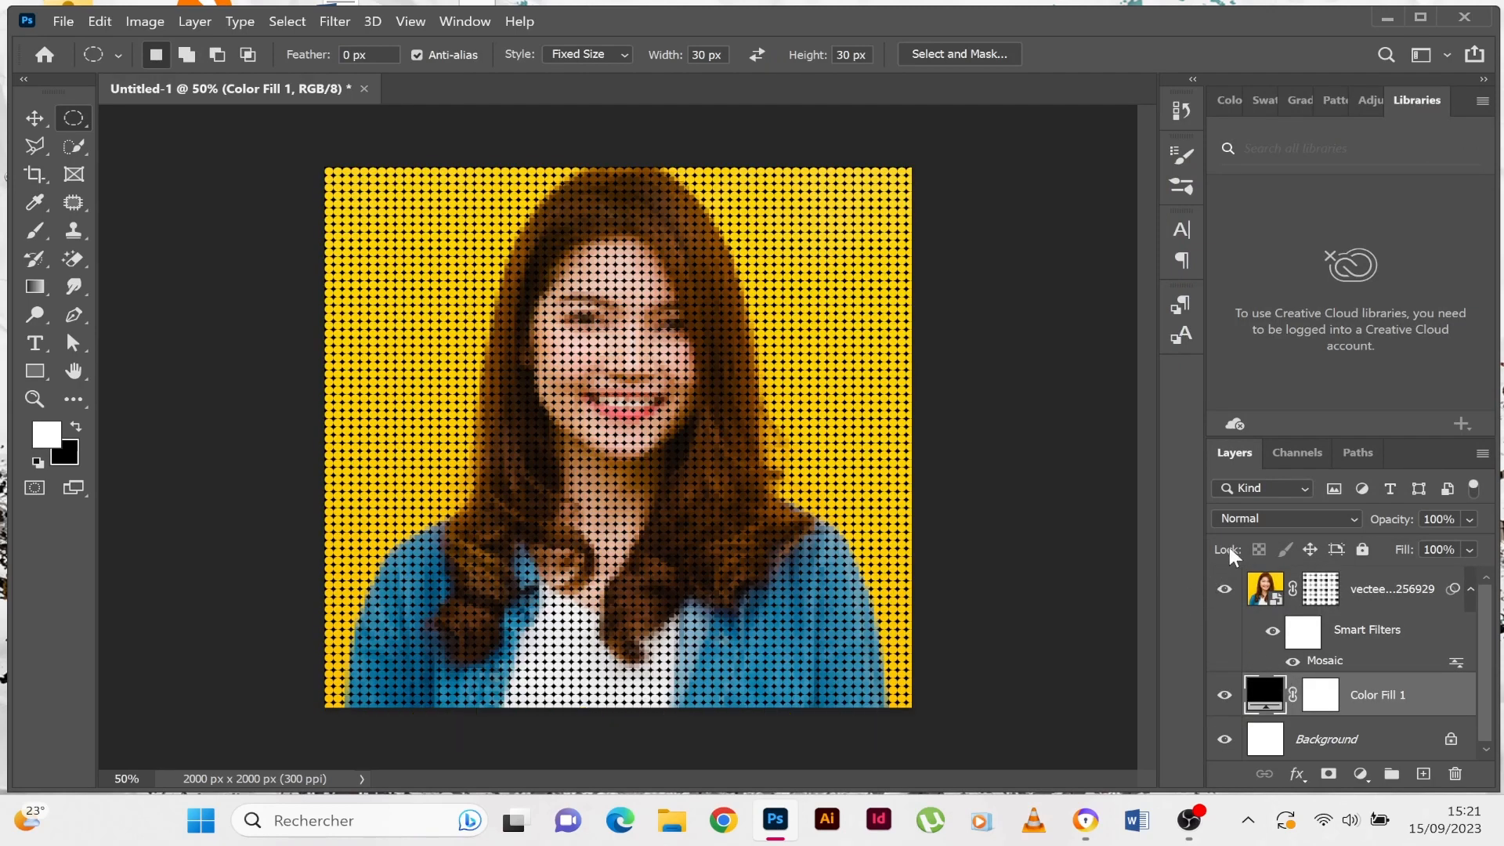
# Add Bevel & Emboss to the masked portrait layer with depth 84%, size 40 px and soften 4 px
pyautogui.click(1269, 591)
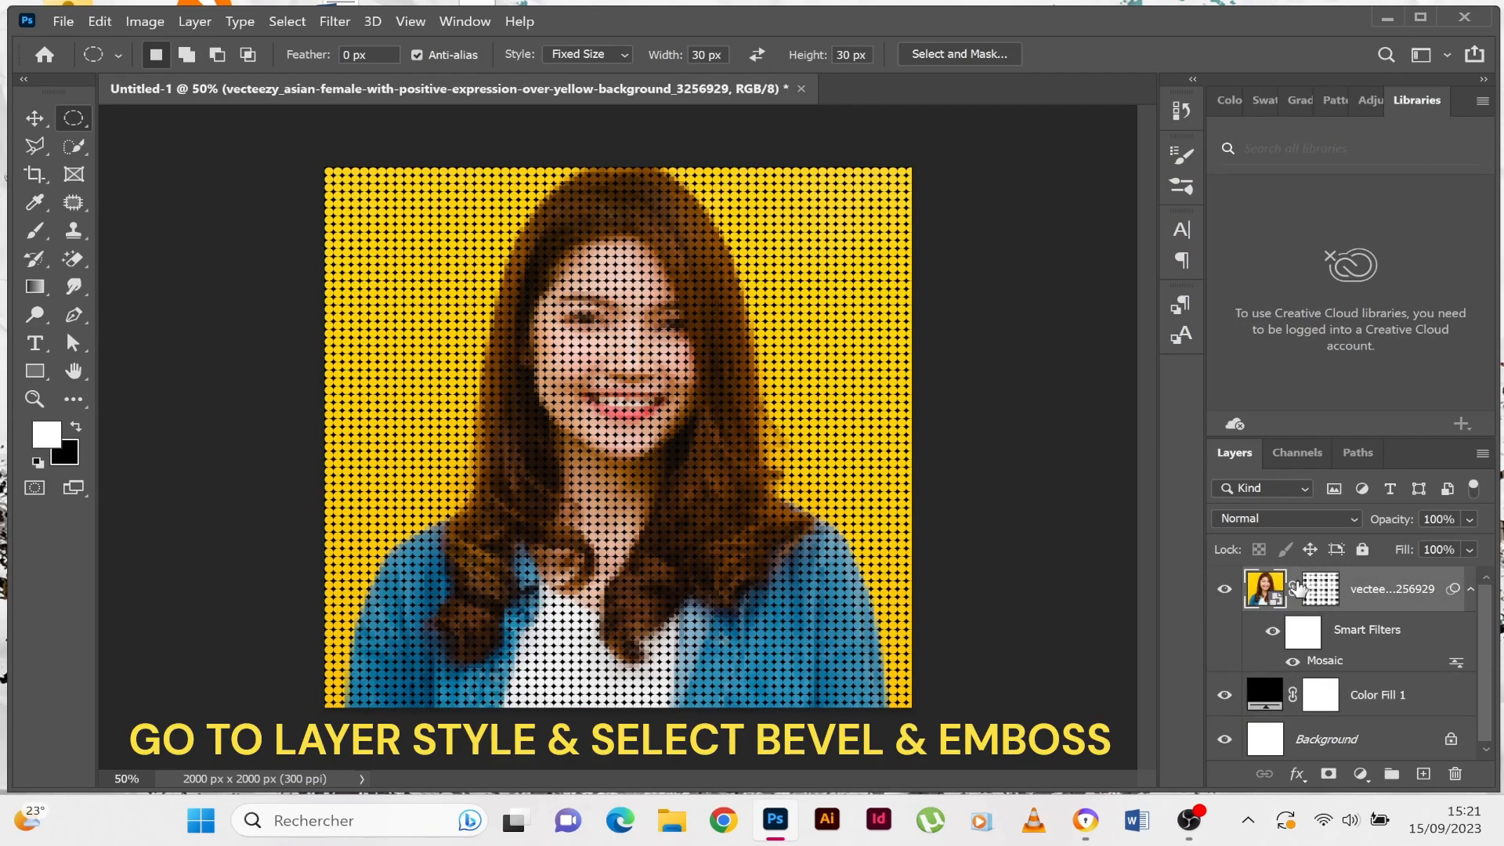
pyautogui.click(1297, 777)
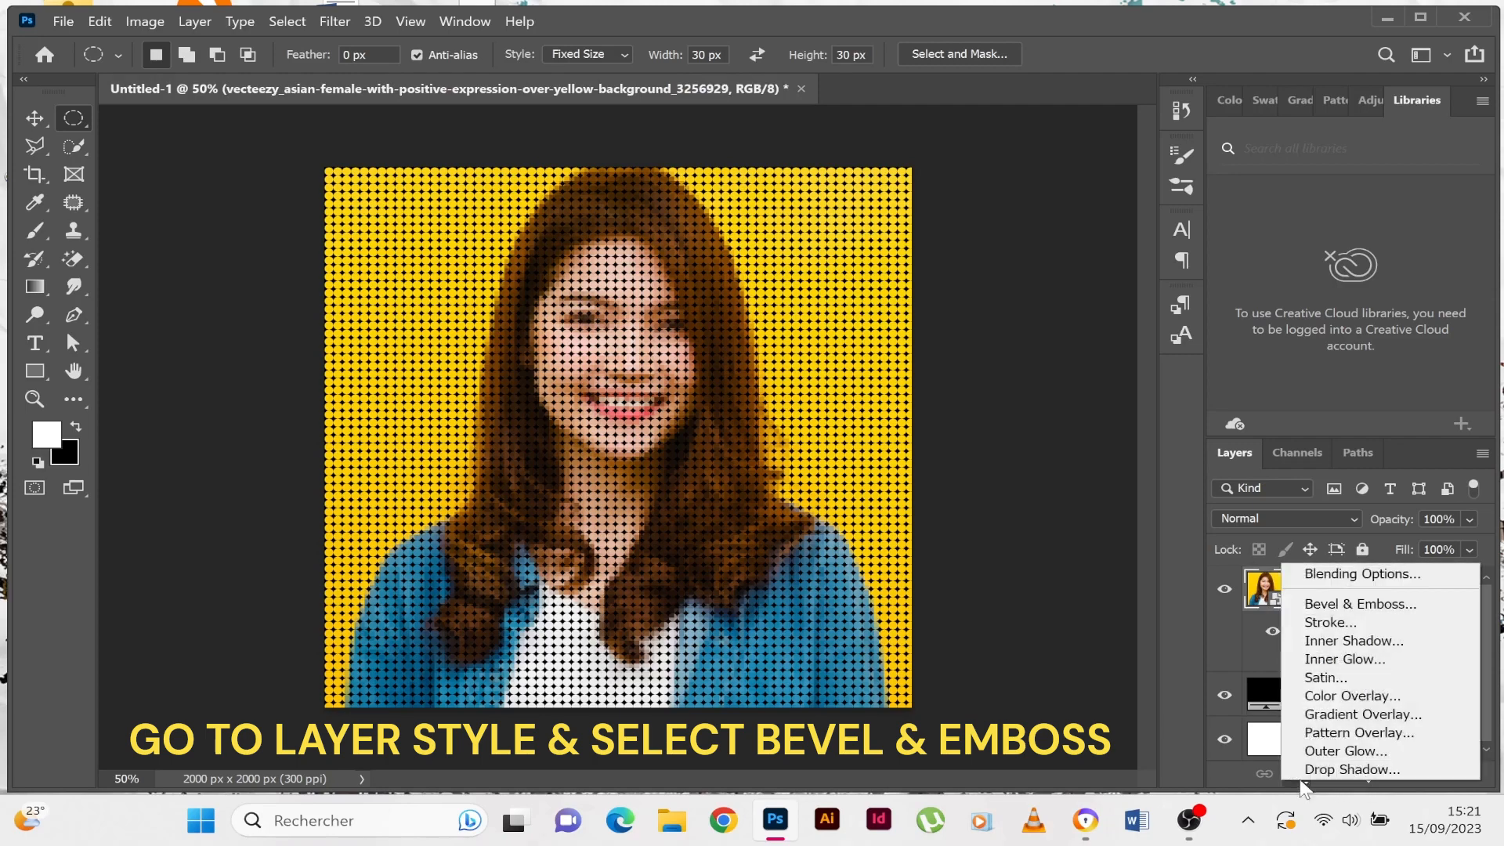
pyautogui.click(1433, 615)
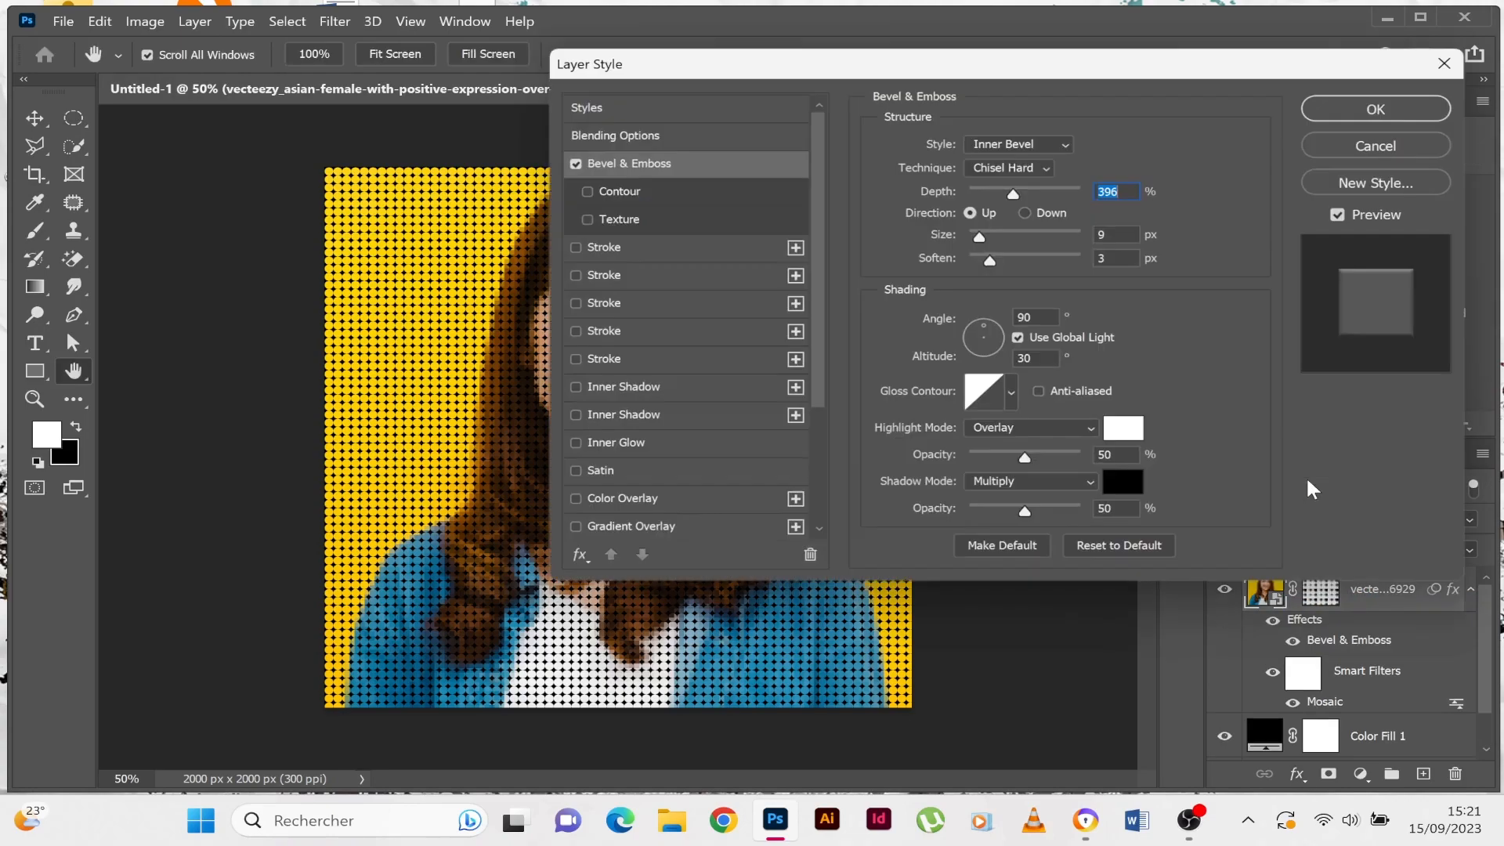
pyautogui.moveTo(848, 62); pyautogui.dragTo(1155, 85)
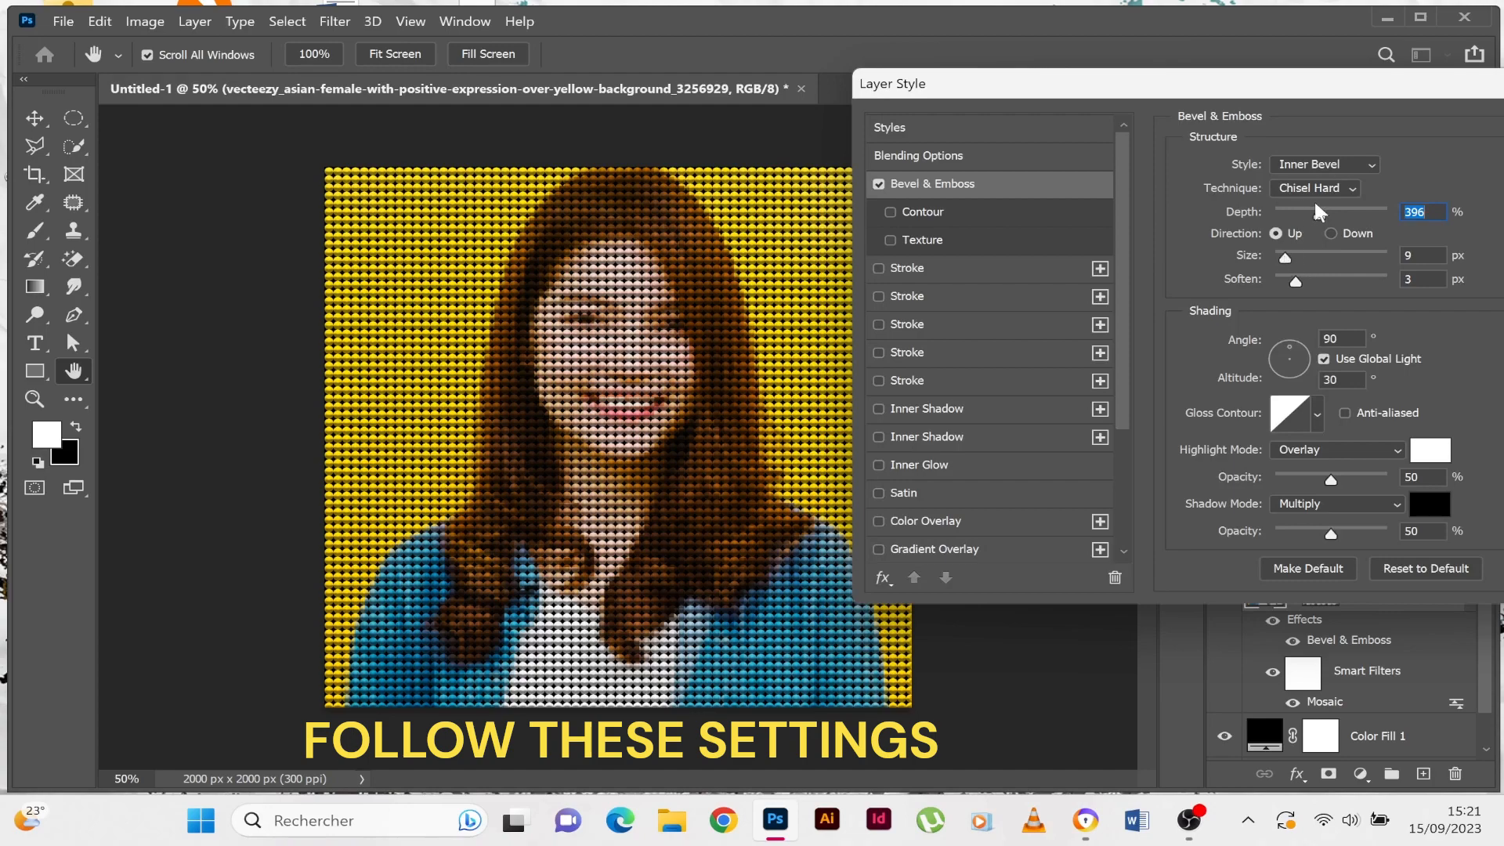
pyautogui.moveTo(1317, 212); pyautogui.dragTo(1284, 210)
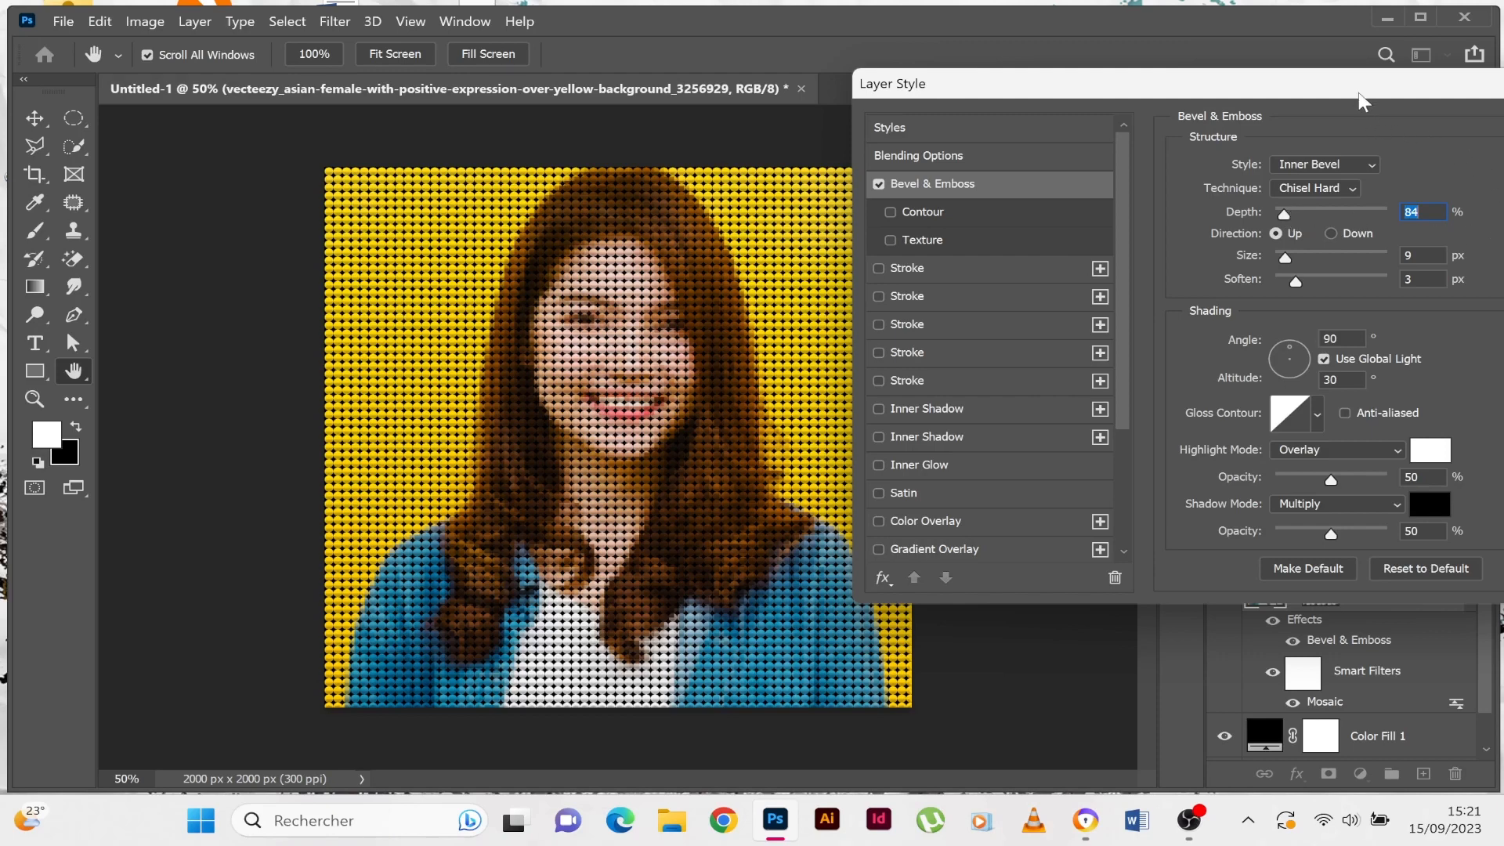
pyautogui.moveTo(1360, 95); pyautogui.dragTo(1250, 69)
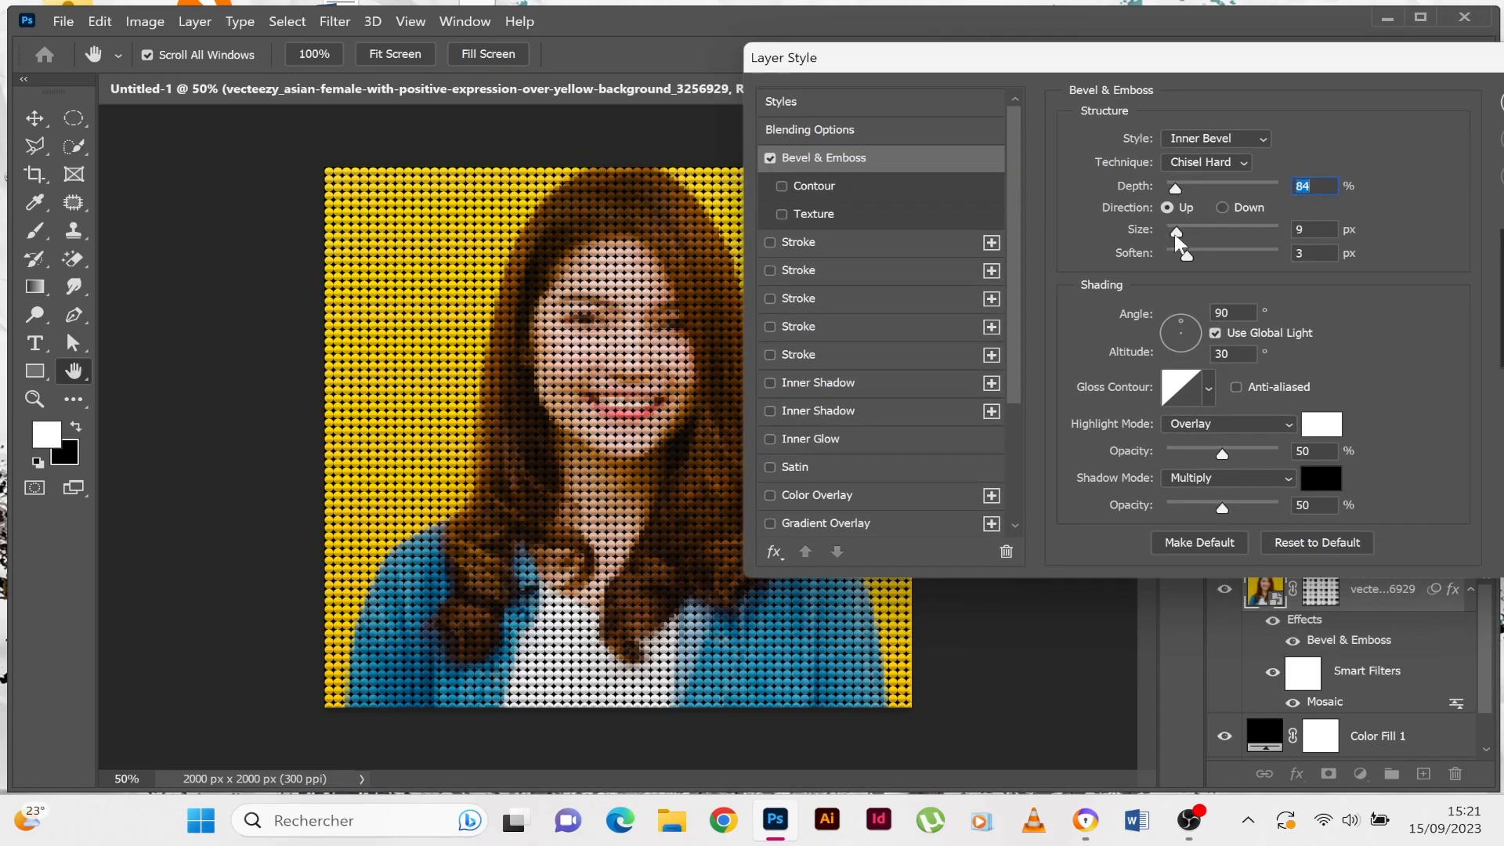
pyautogui.moveTo(1184, 233); pyautogui.dragTo(1241, 252)
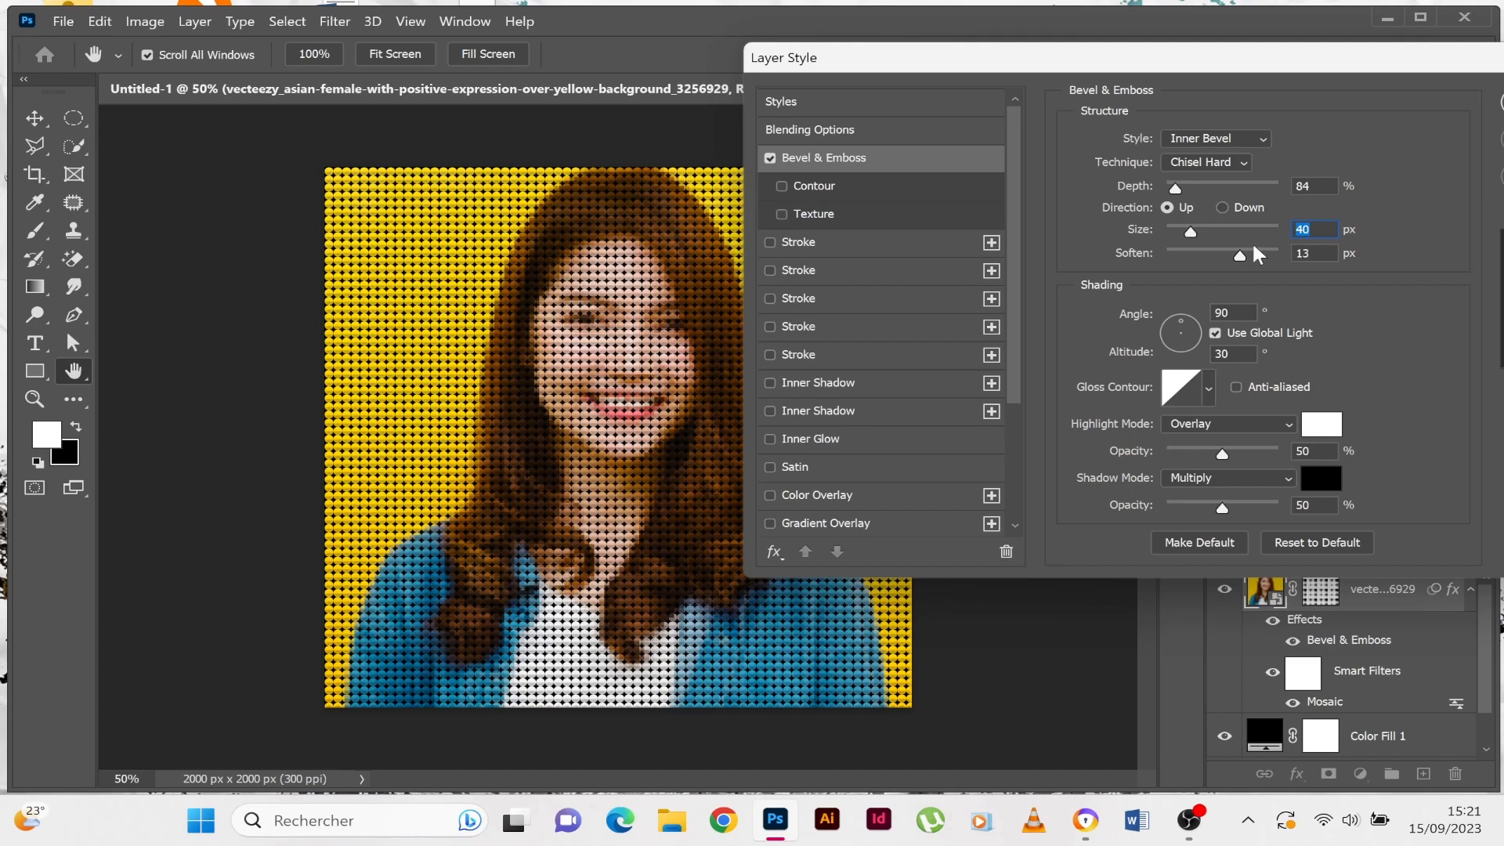
pyautogui.click(1191, 255)
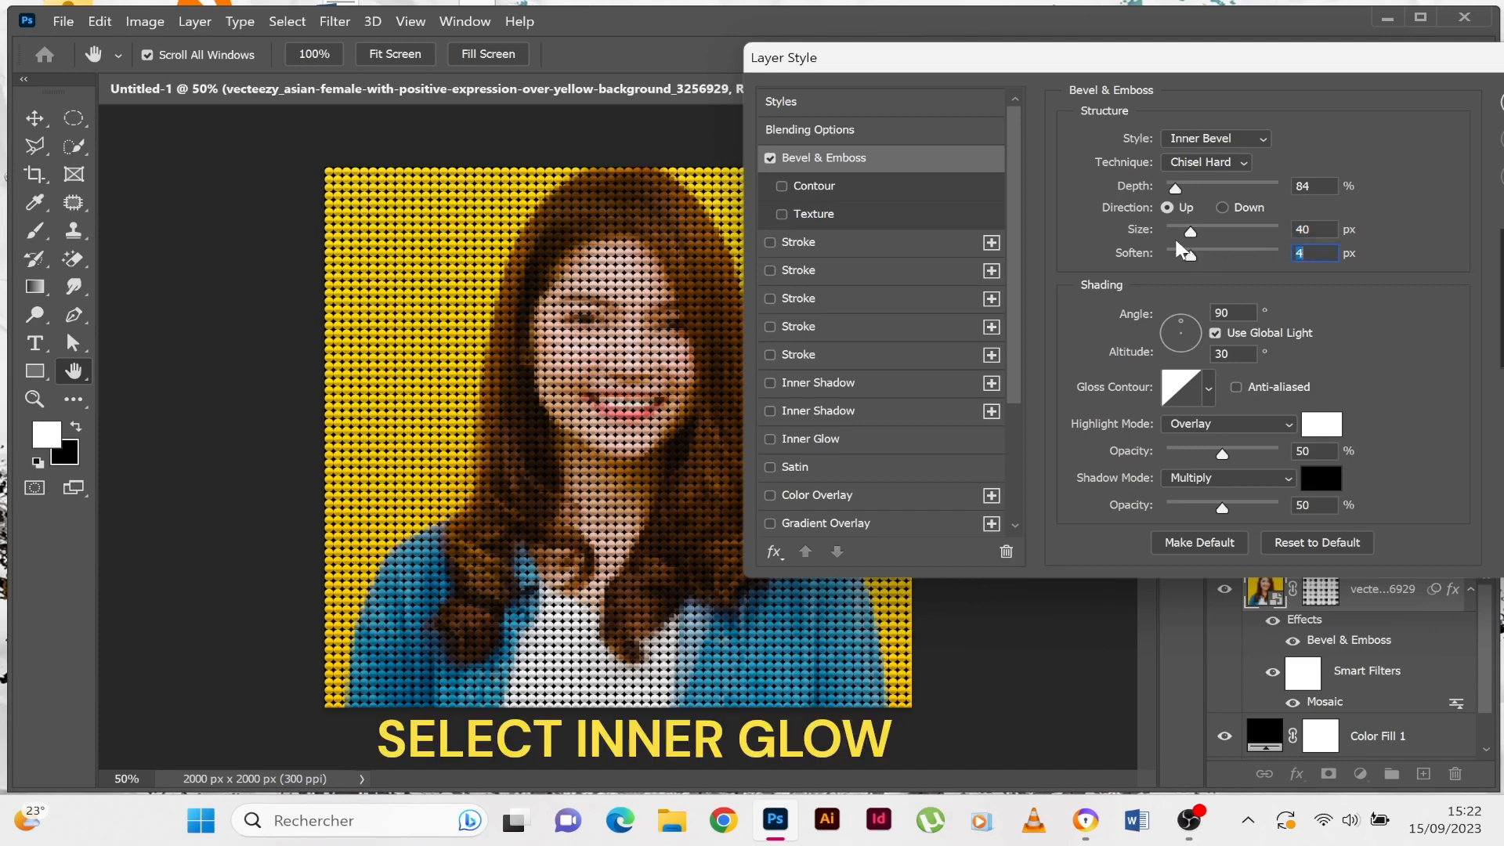
# Add an Inner Glow to the portrait layer with choke 10% and size 3 px, and apply the layer style
pyautogui.click(769, 440)
pyautogui.click(891, 449)
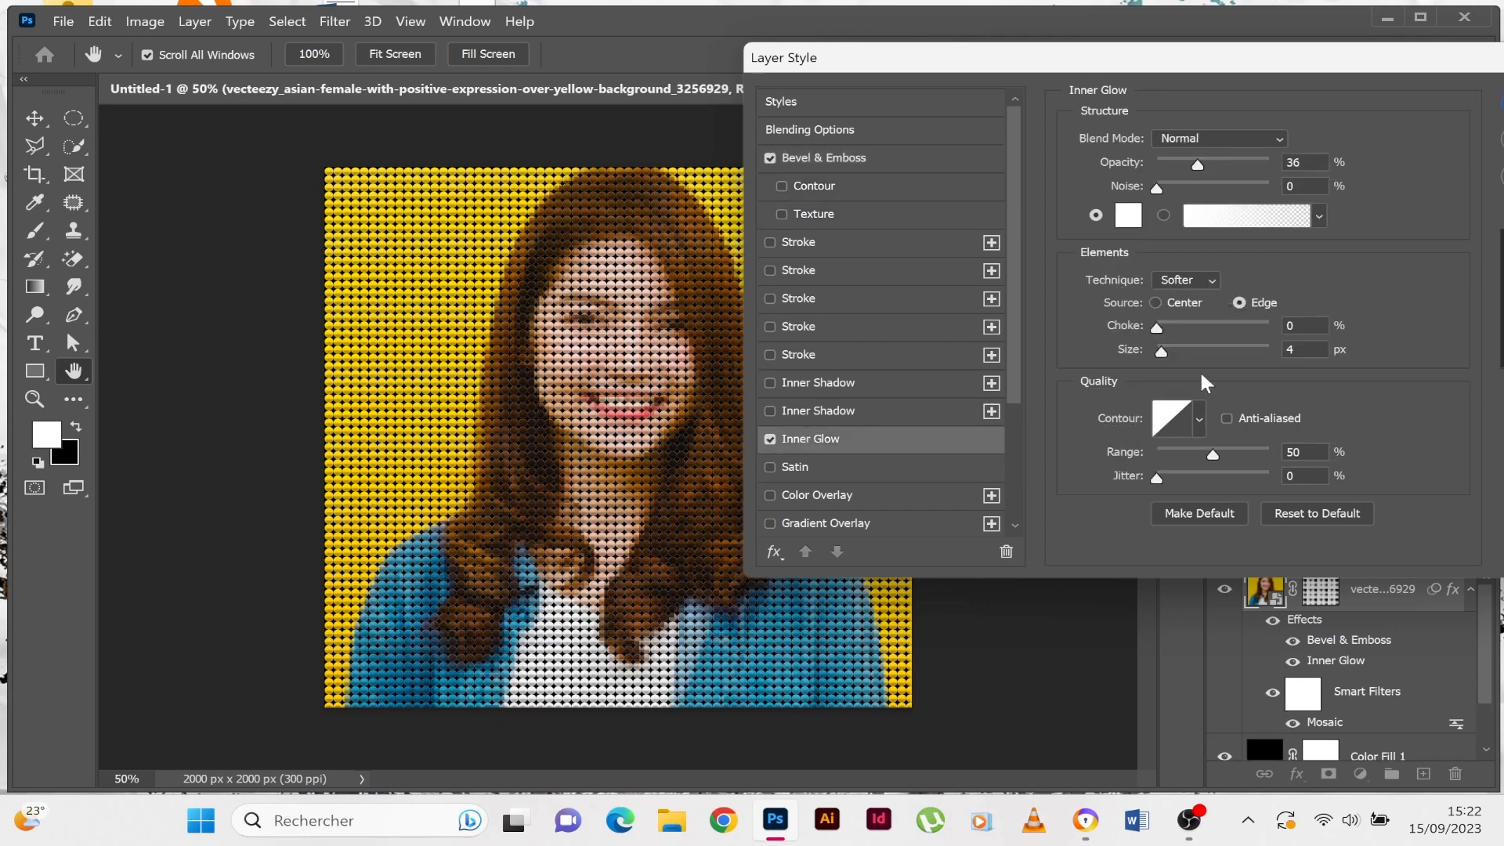
pyautogui.moveTo(1164, 327); pyautogui.dragTo(1161, 351)
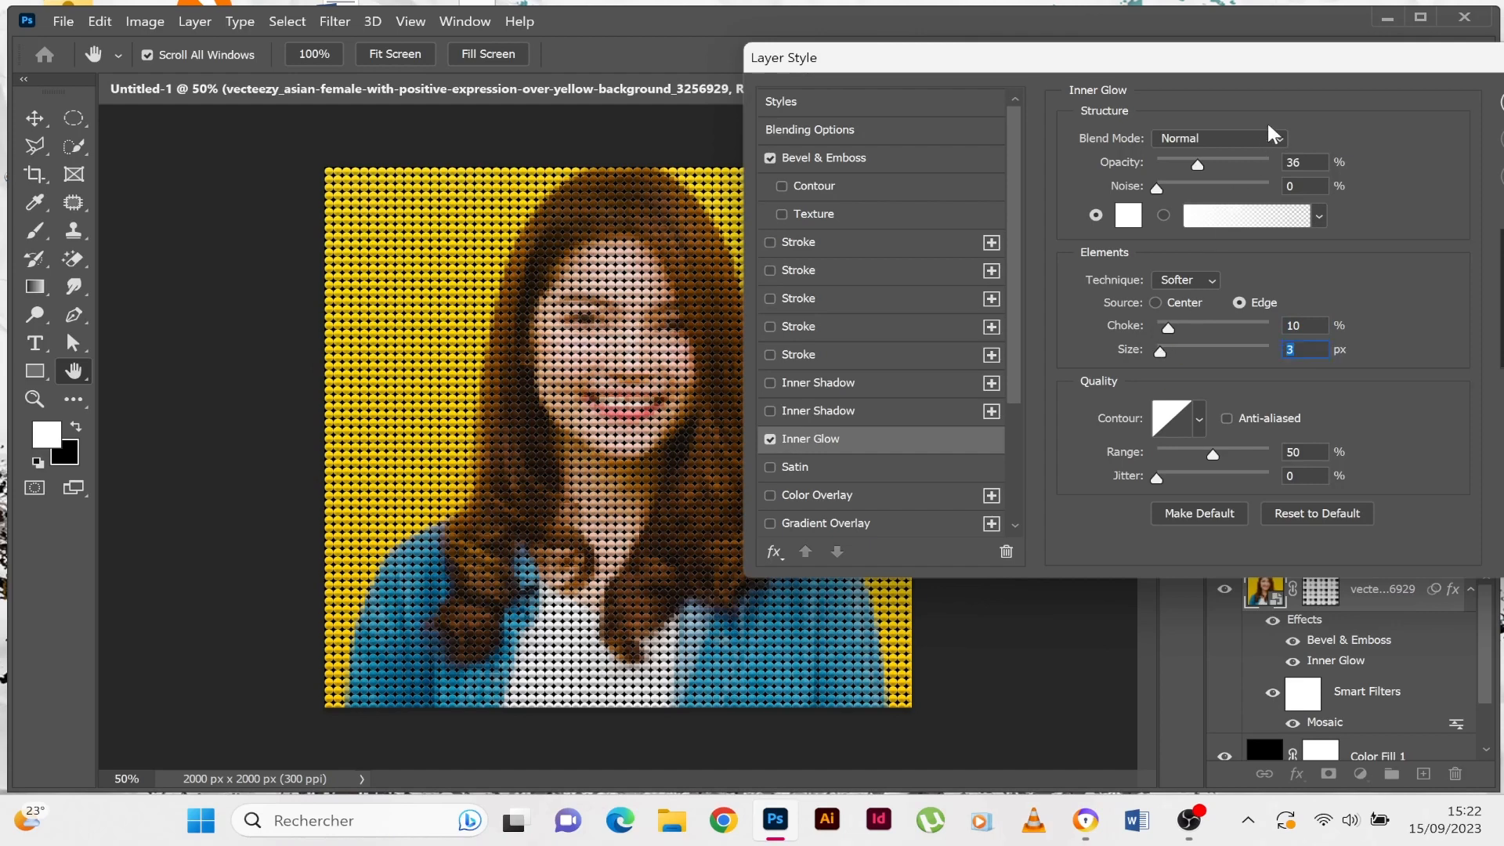
pyautogui.moveTo(1285, 63); pyautogui.dragTo(1108, 74)
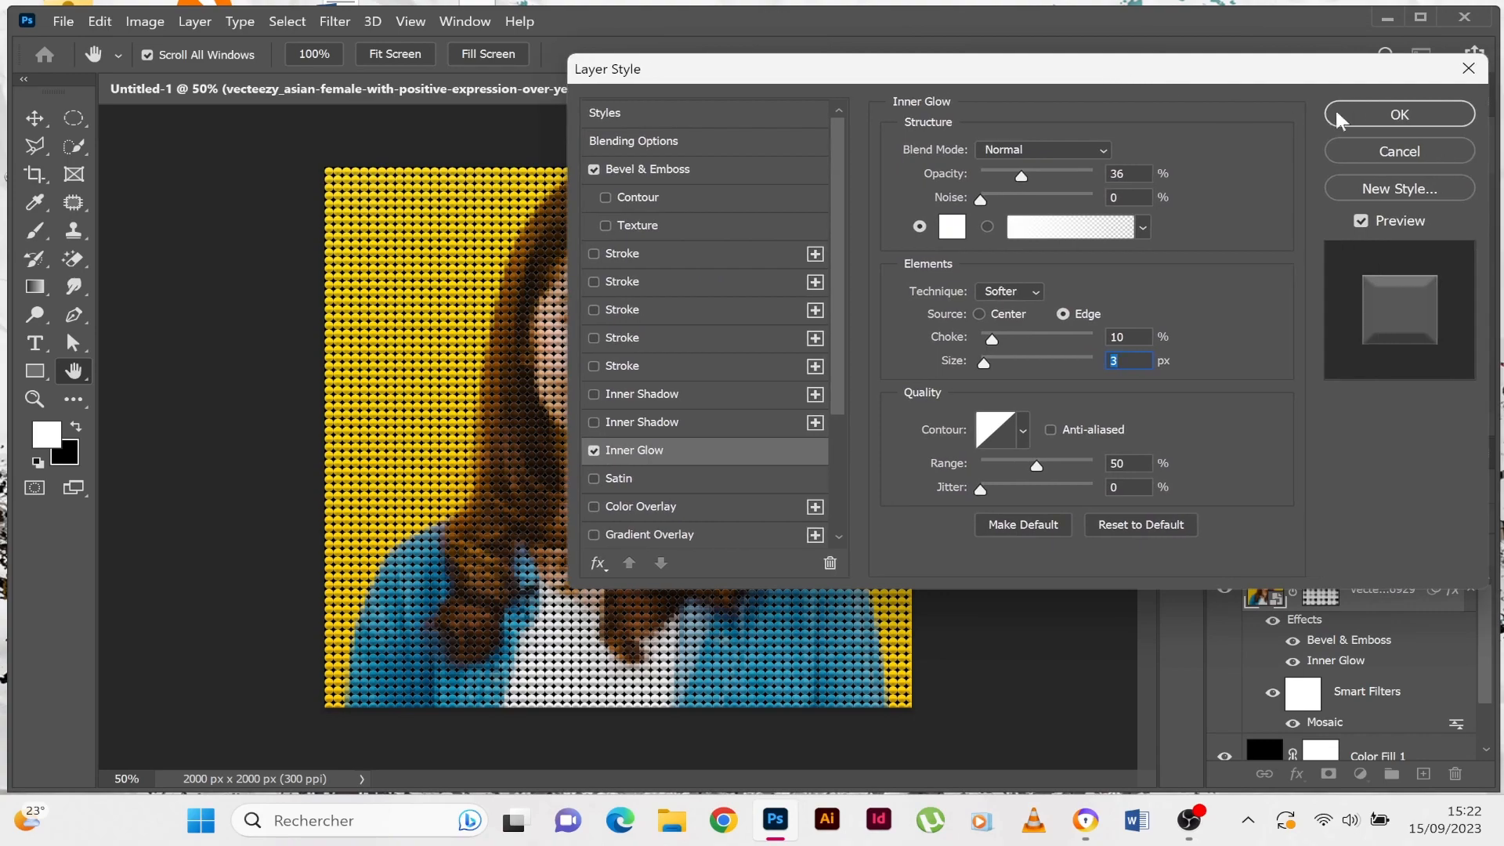
pyautogui.click(1400, 115)
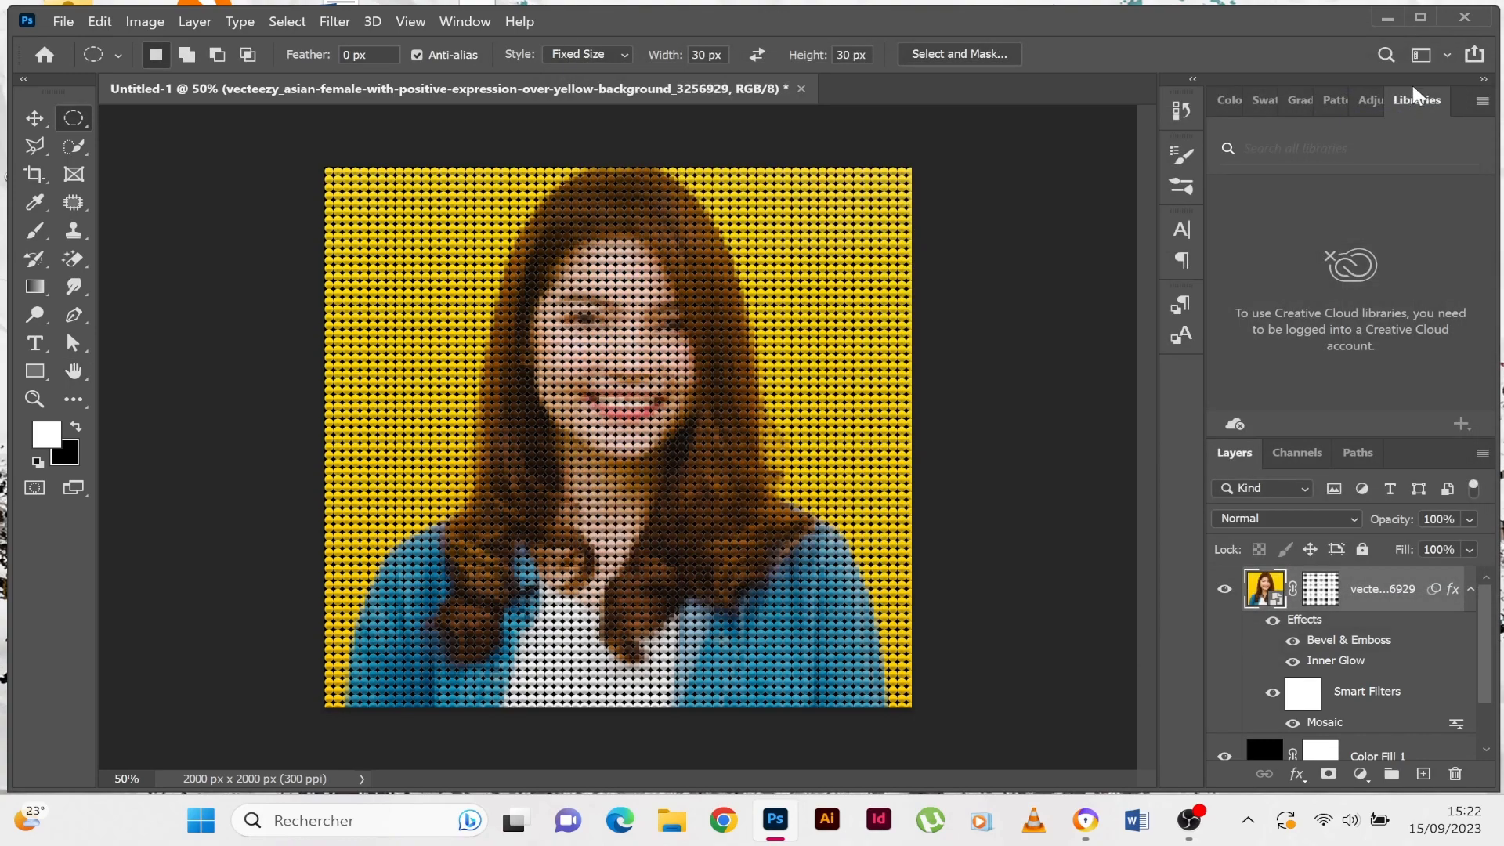
# Add a Levels adjustment layer above the portrait and darken the image by setting the black input level to 21
pyautogui.click(1364, 776)
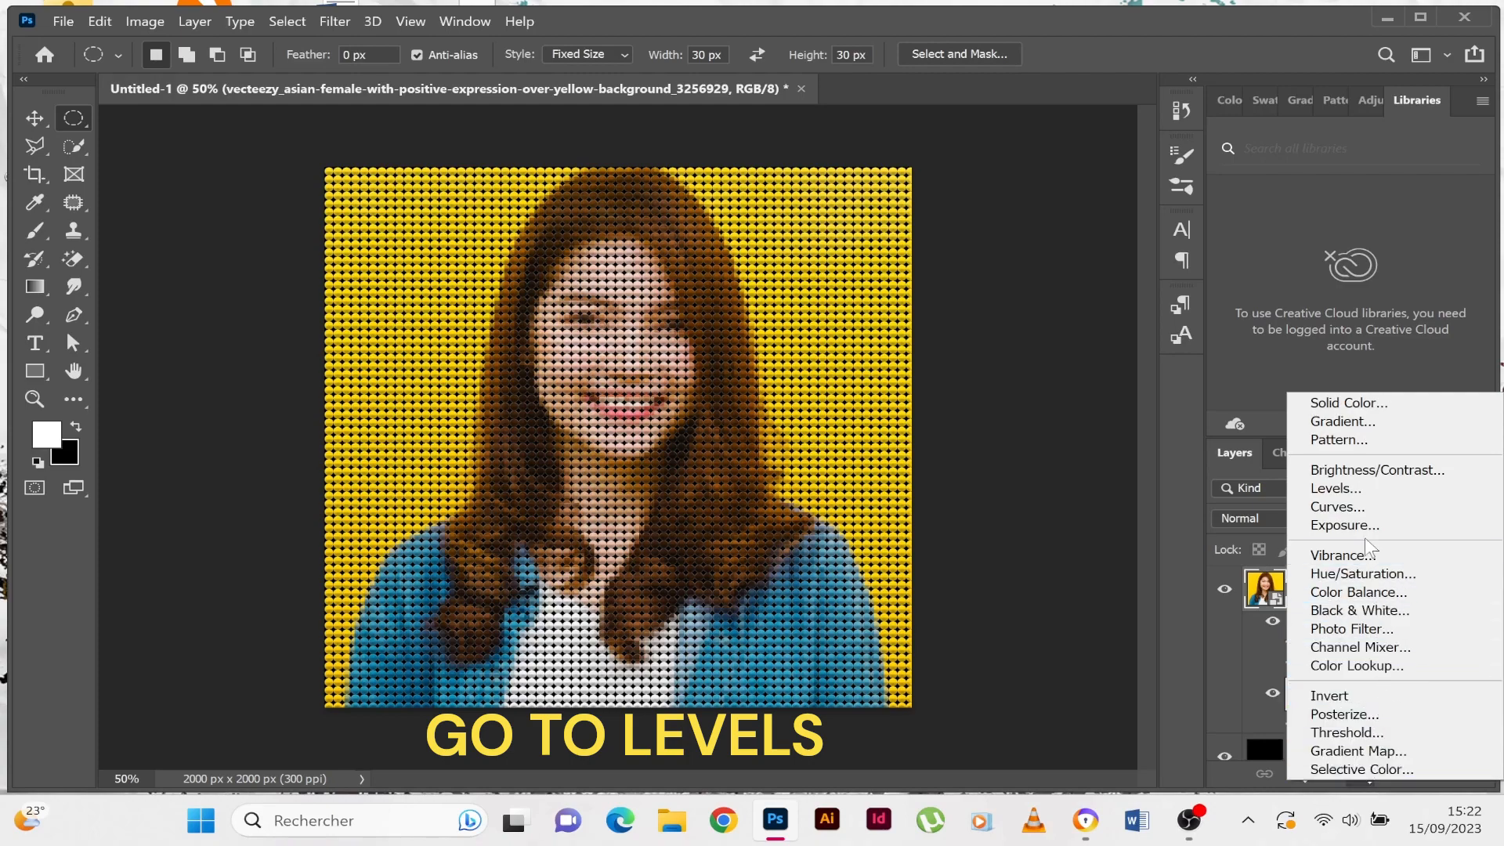
pyautogui.click(1335, 488)
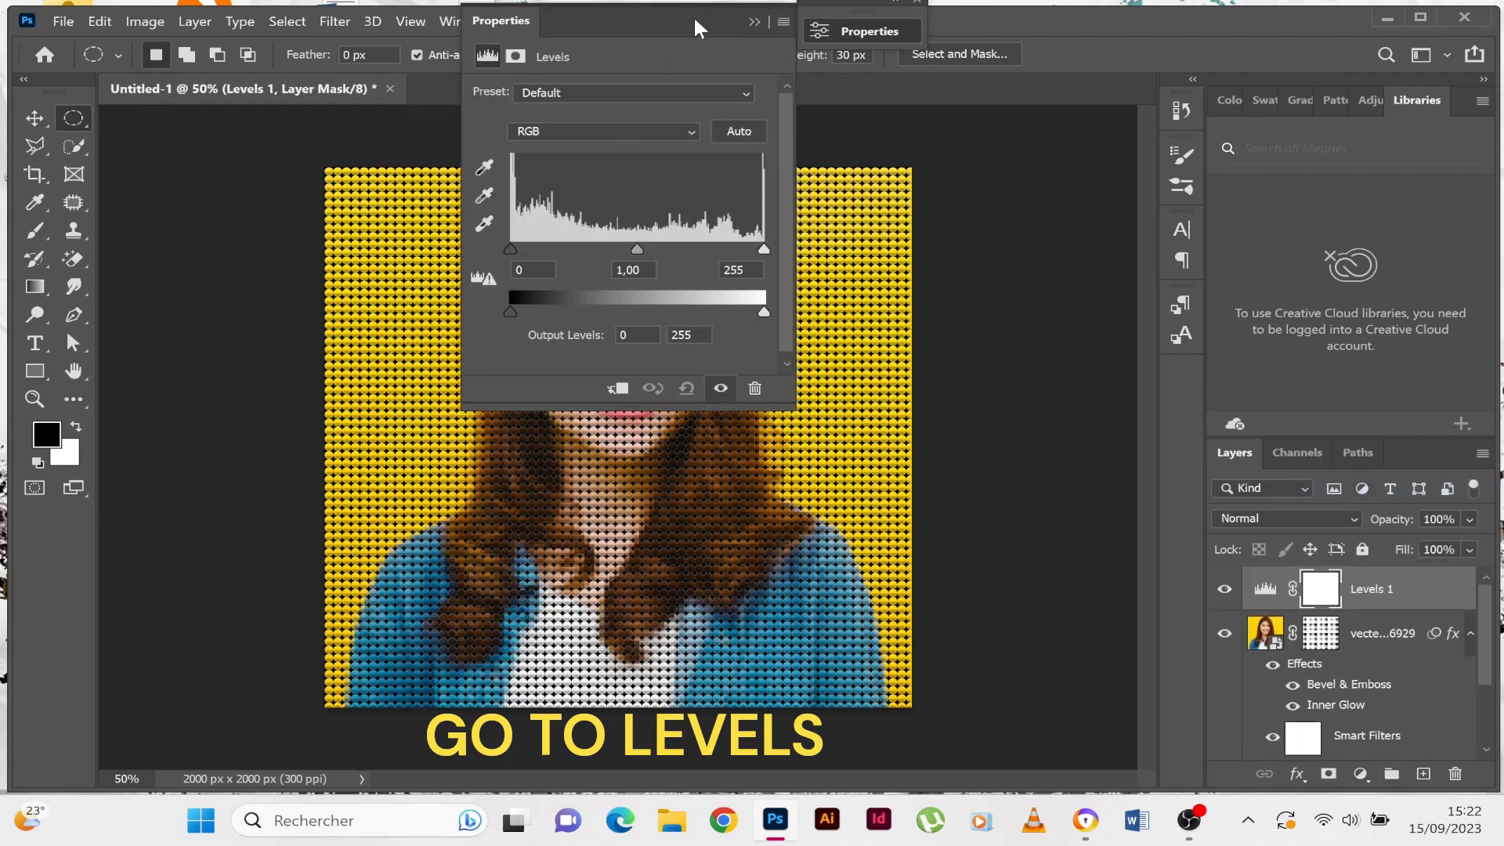
pyautogui.moveTo(694, 22); pyautogui.dragTo(1193, 118)
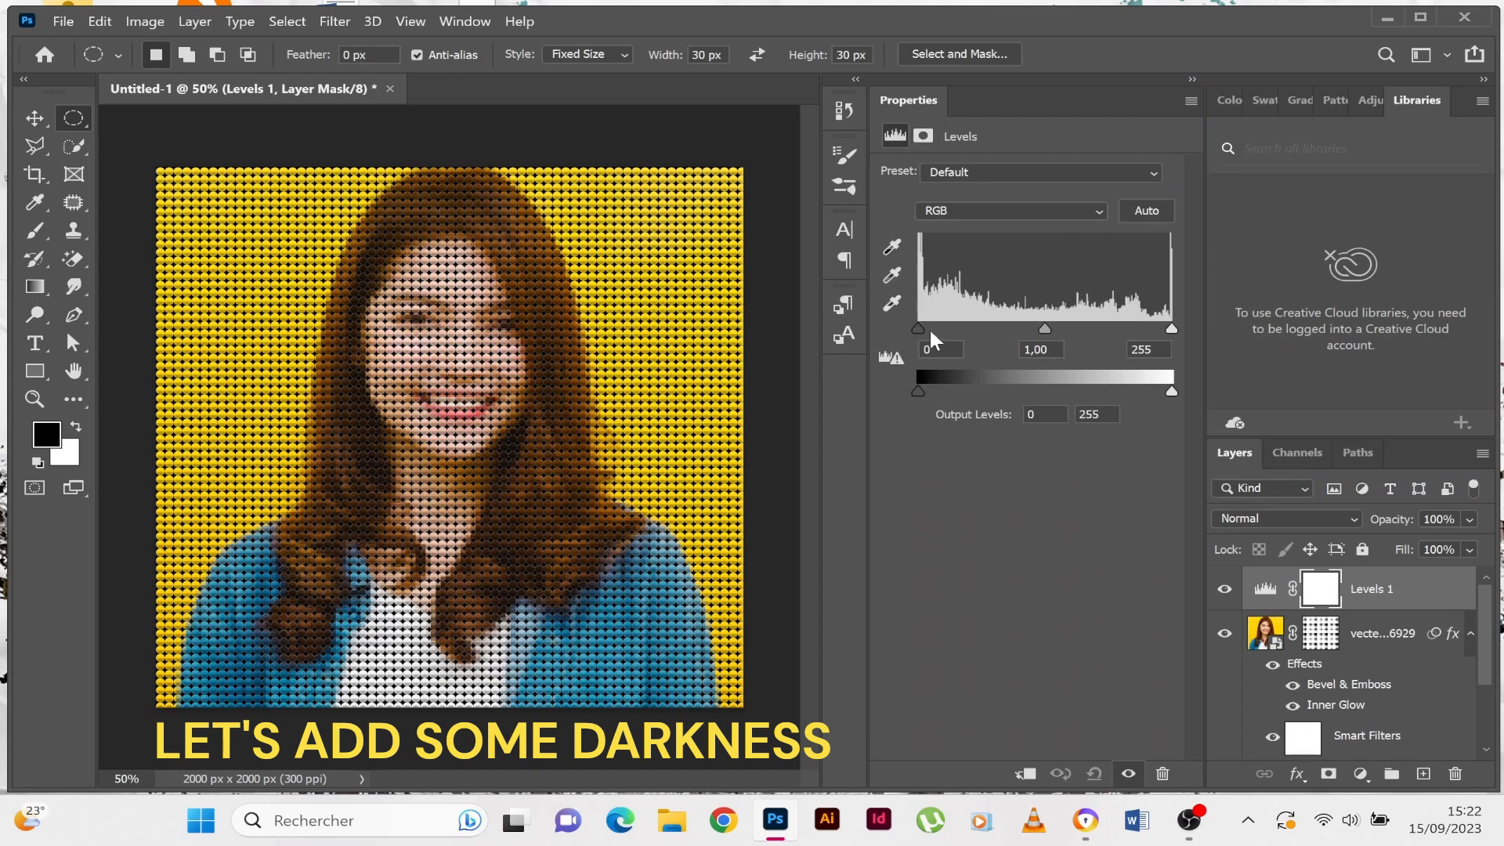
pyautogui.moveTo(919, 327); pyautogui.dragTo(939, 322)
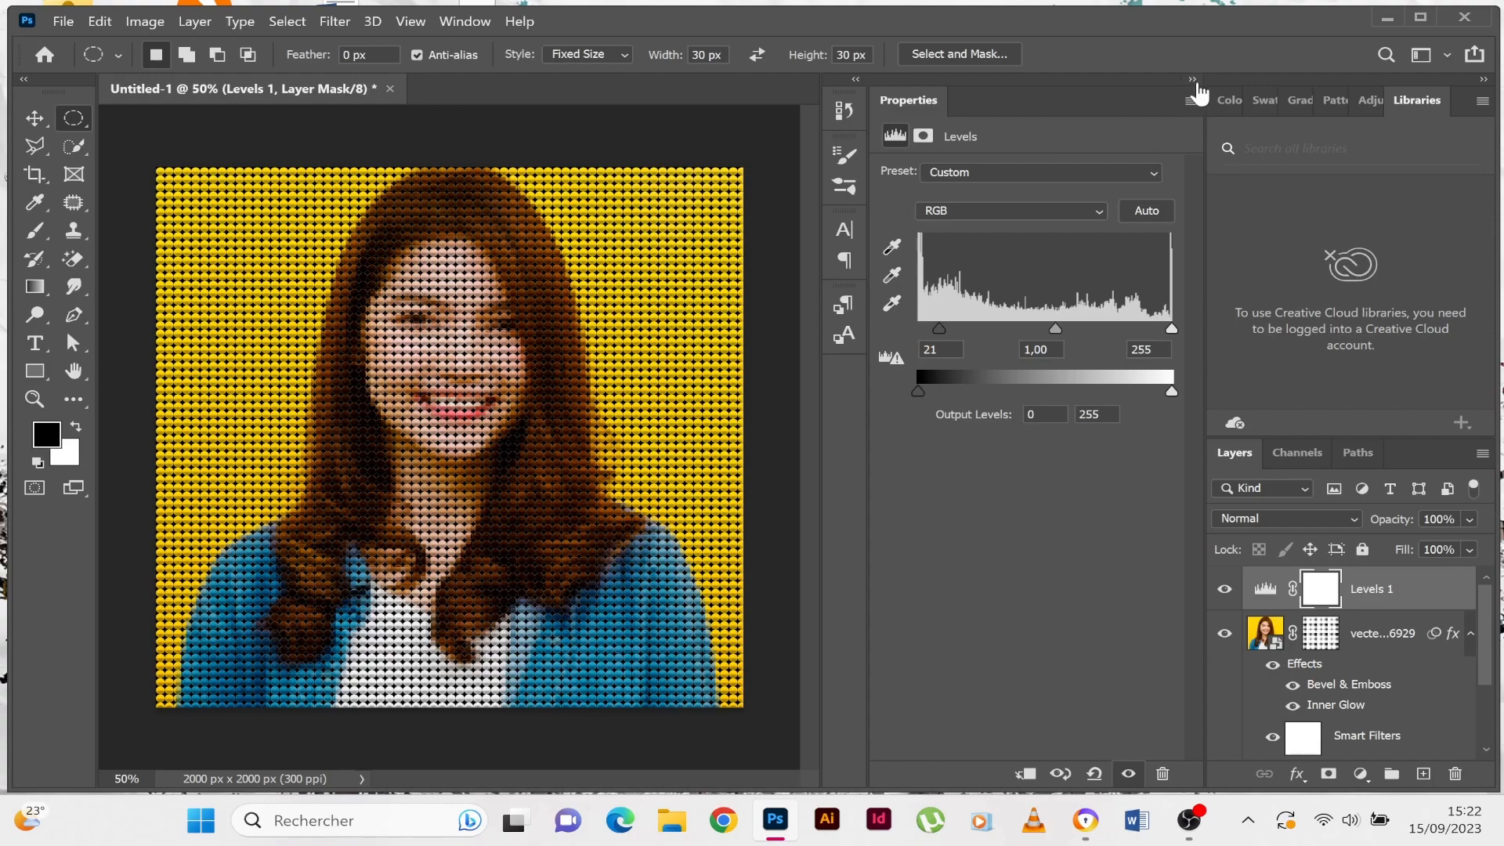
pyautogui.click(1192, 80)
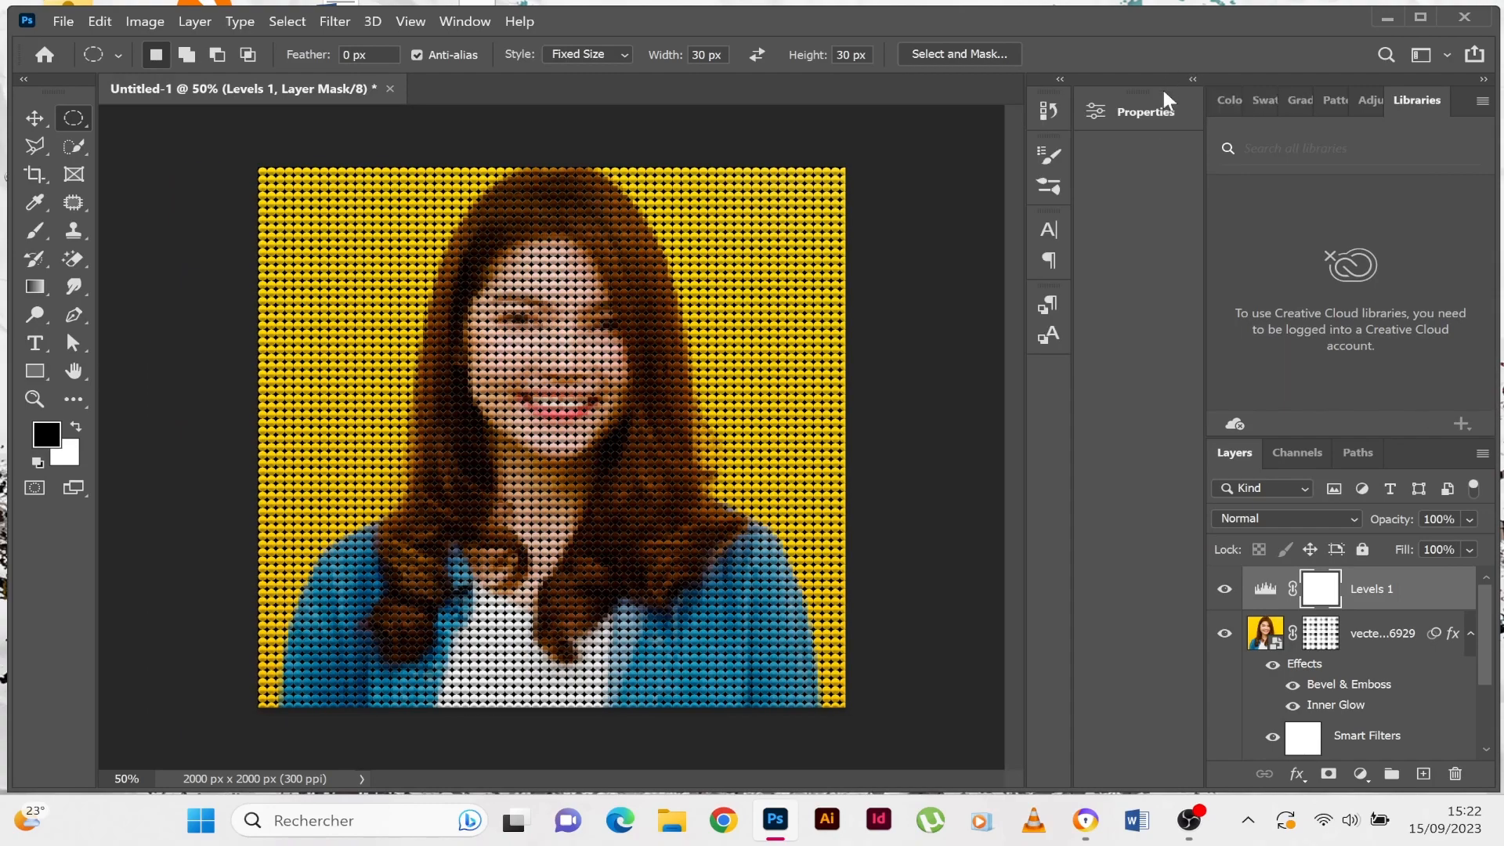